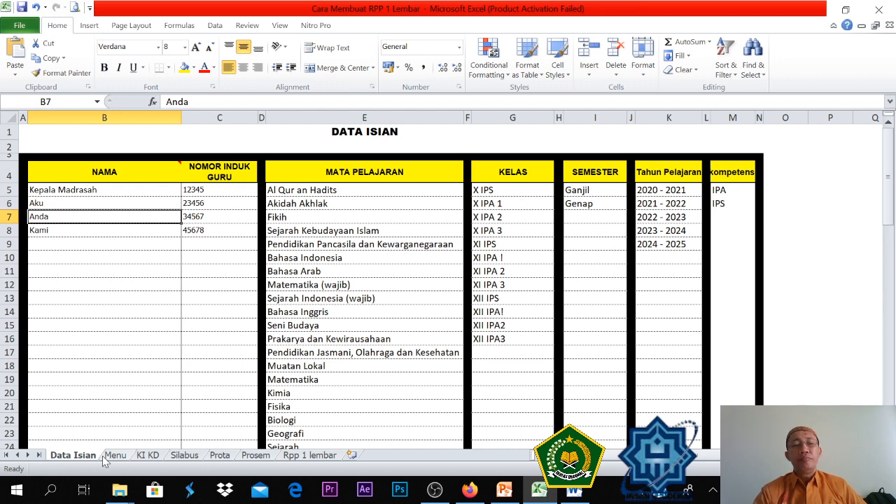
# - Look through the Menu, KI KD, Silabus, Prota, Prosem and Rpp 1 lembar sheets to see the workbook's structure
pyautogui.click(115, 456)
pyautogui.click(146, 456)
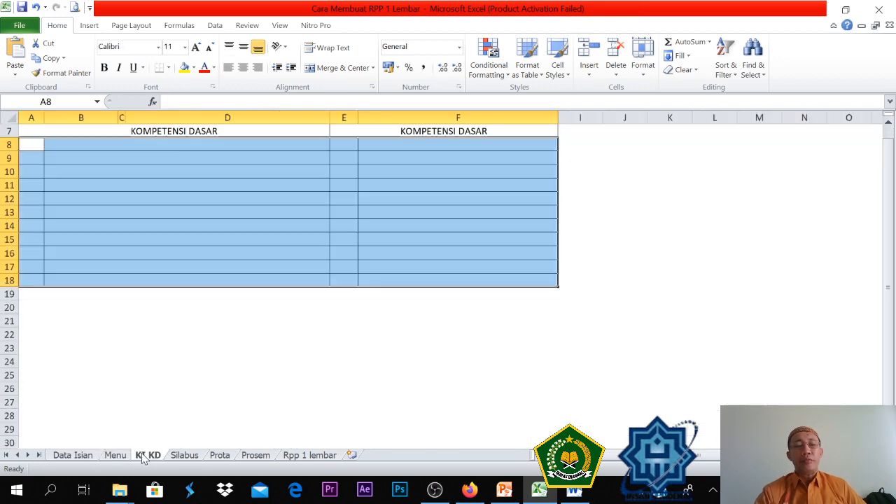
pyautogui.click(189, 457)
pyautogui.click(215, 457)
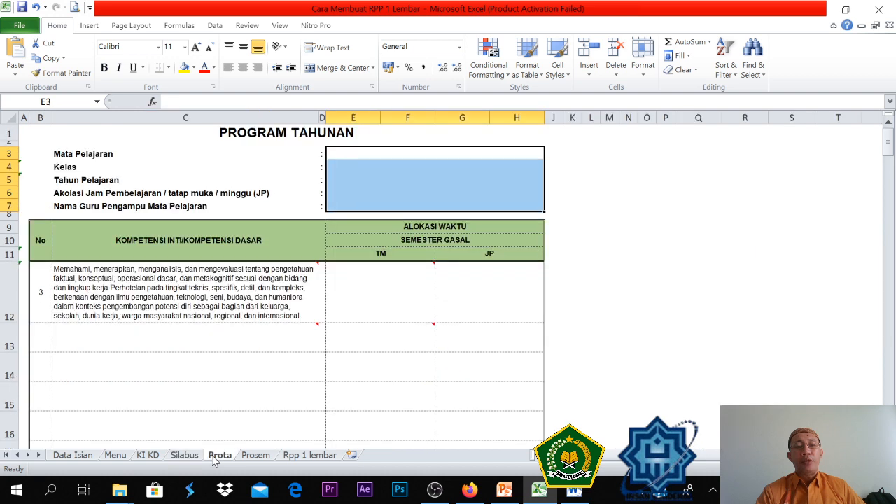
pyautogui.click(255, 456)
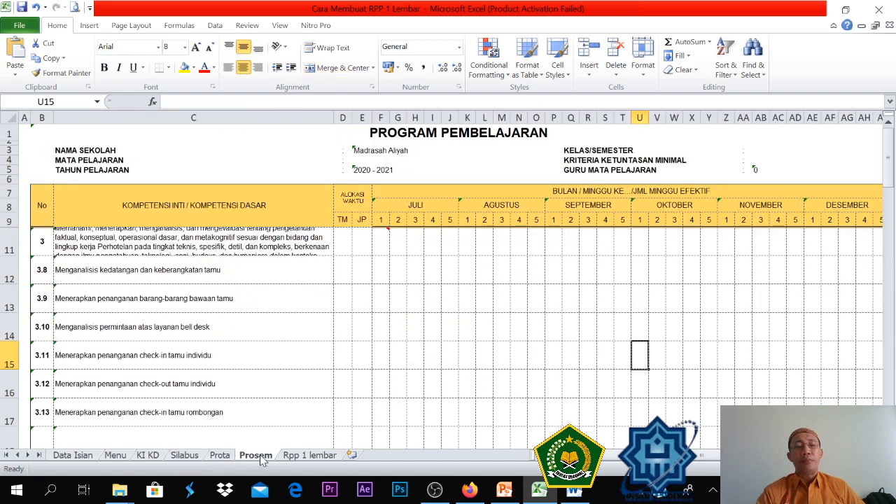
pyautogui.click(298, 458)
pyautogui.scroll(-3, 516, 357)
pyautogui.scroll(3, 519, 355)
pyautogui.scroll(-3, 519, 355)
pyautogui.scroll(3, 519, 356)
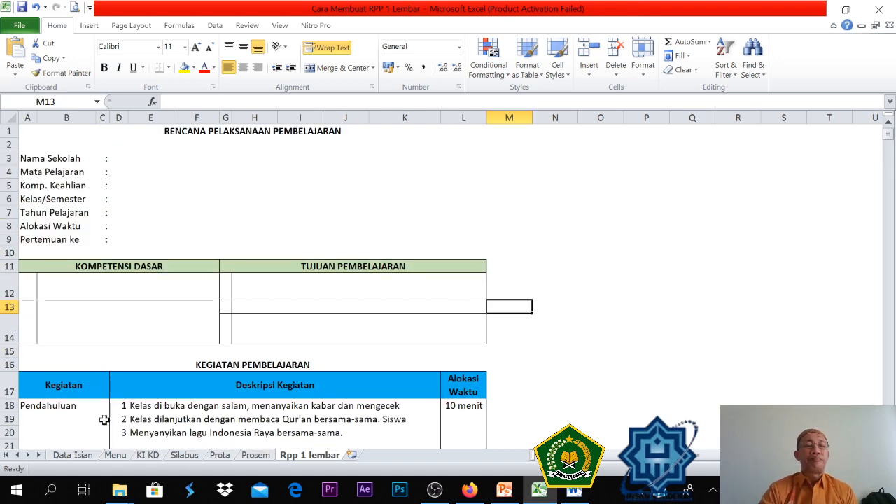
# - Review the Data Isian sheet's name column and its full list of subjects
pyautogui.click(73, 456)
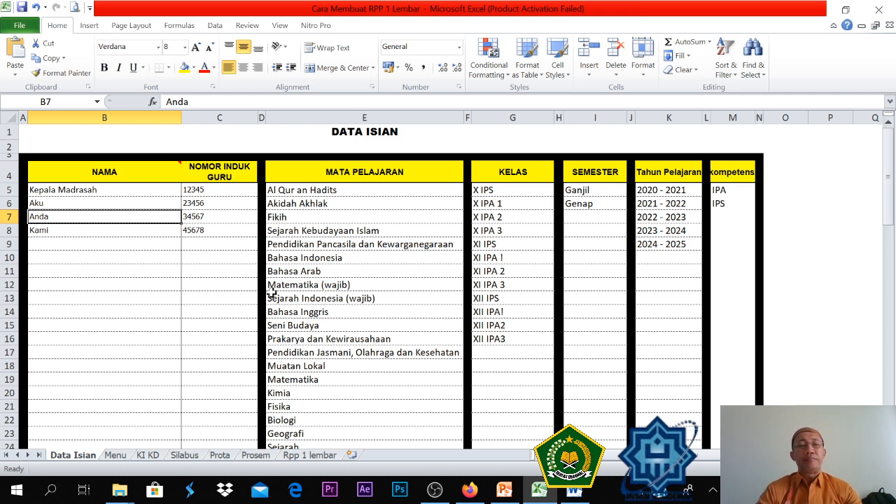
pyautogui.click(82, 191)
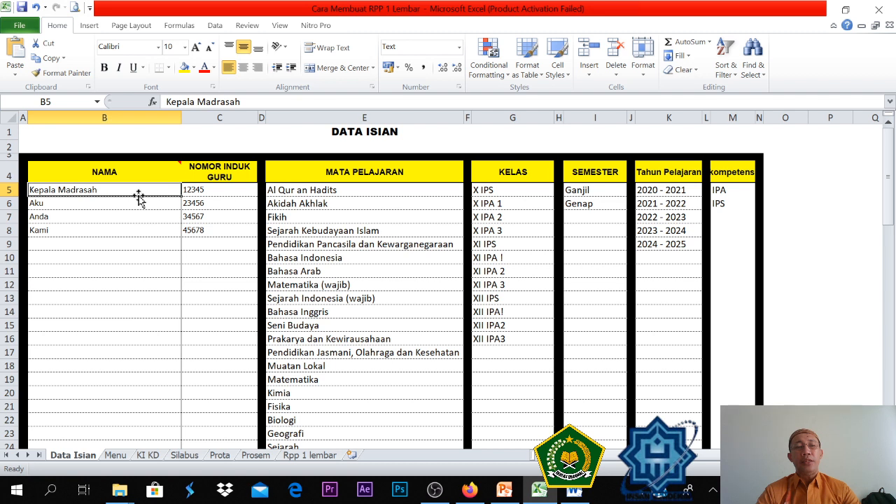
pyautogui.click(51, 203)
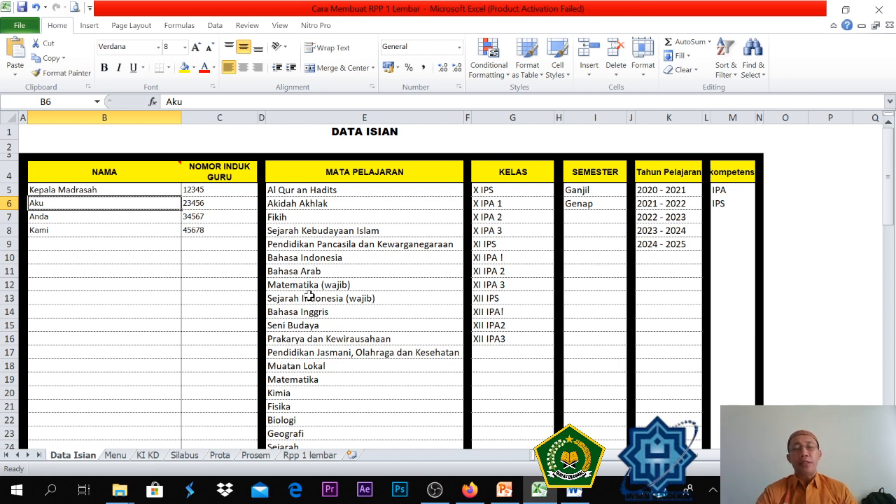
pyautogui.scroll(-2, 309, 294)
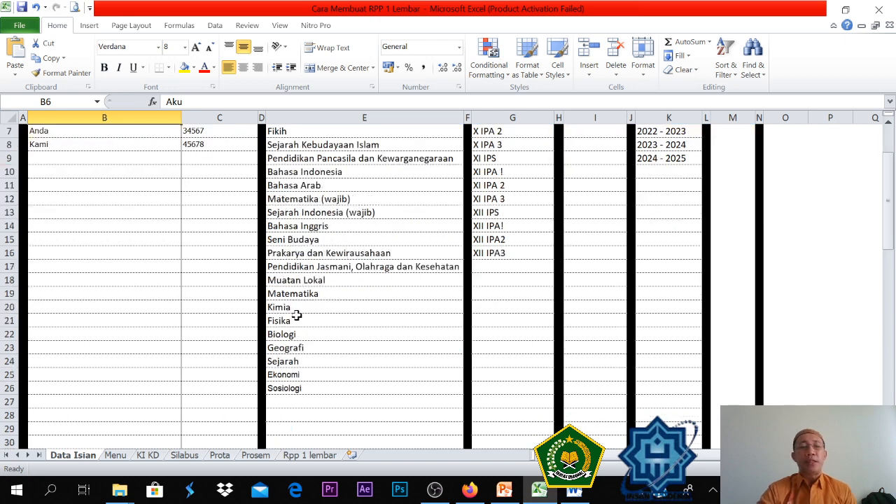
pyautogui.scroll(1, 296, 316)
pyautogui.scroll(1, 297, 316)
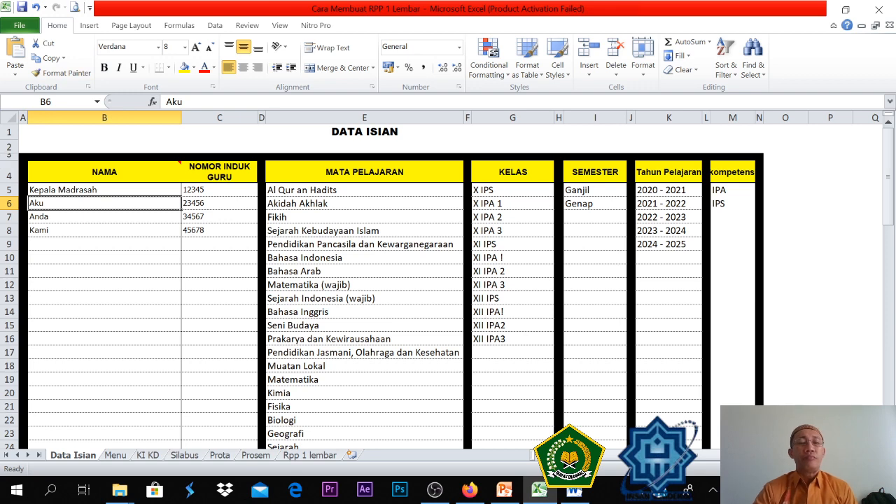
# - On the Menu sheet, set Satuan Pendidikan to "MAN Insan Cendekia Kota Palu"
pyautogui.click(116, 456)
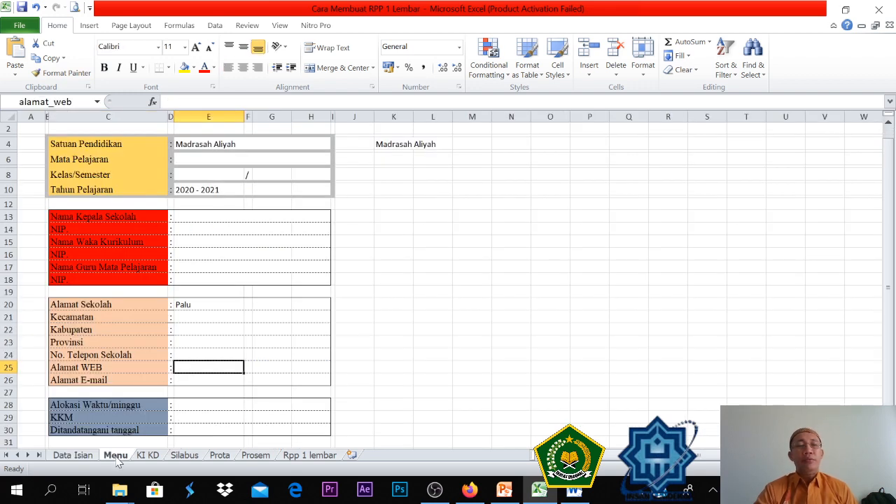
pyautogui.click(241, 145)
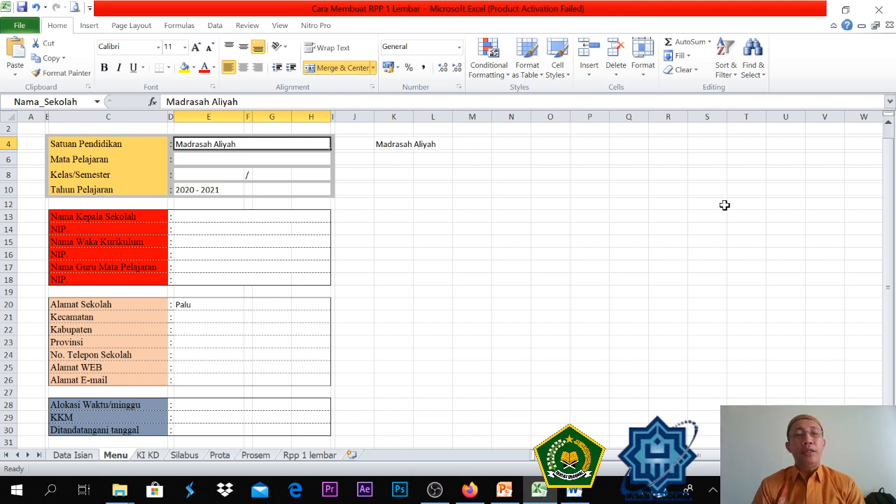
pyautogui.write('MAN')
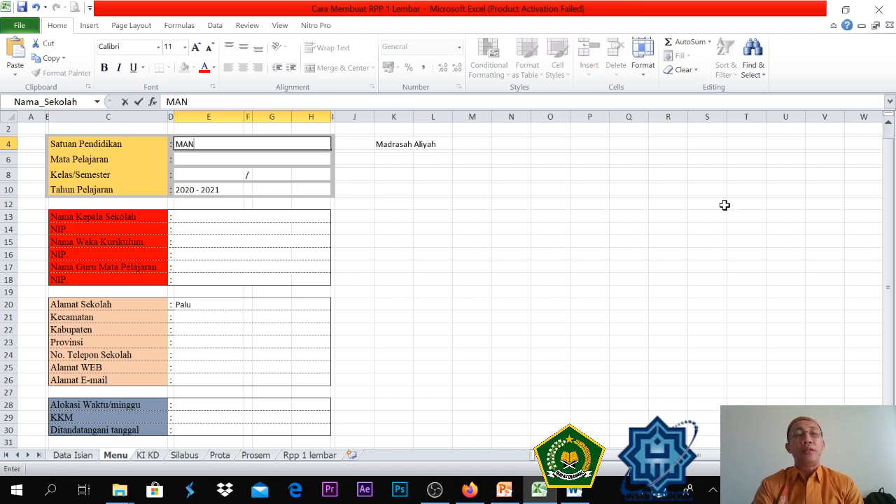
pyautogui.write(' Insan')
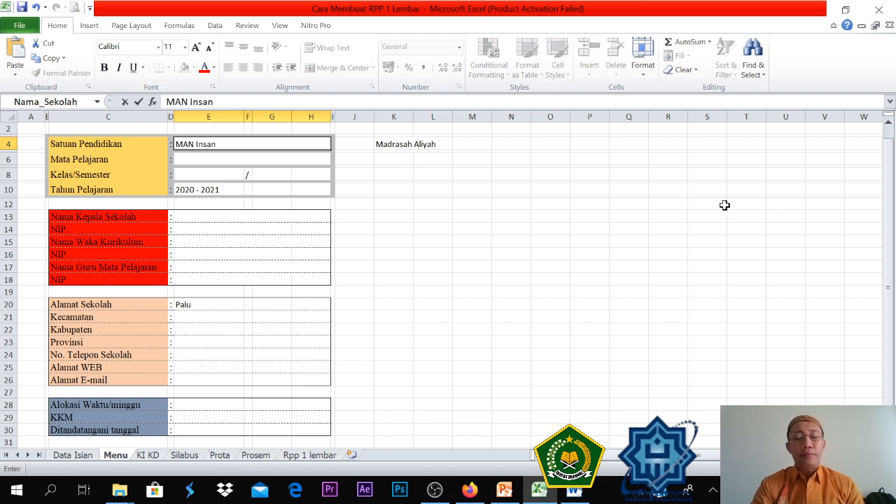
pyautogui.write(' Cendekia Kota Palu')
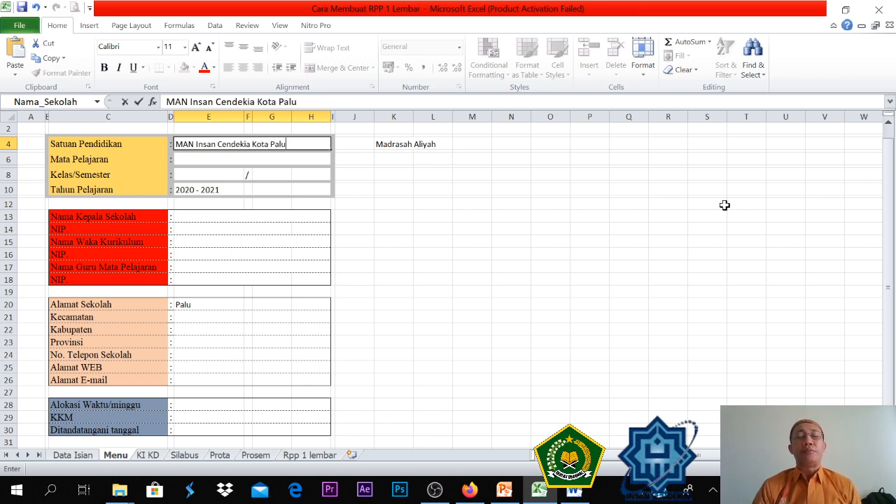
pyautogui.press('Return')
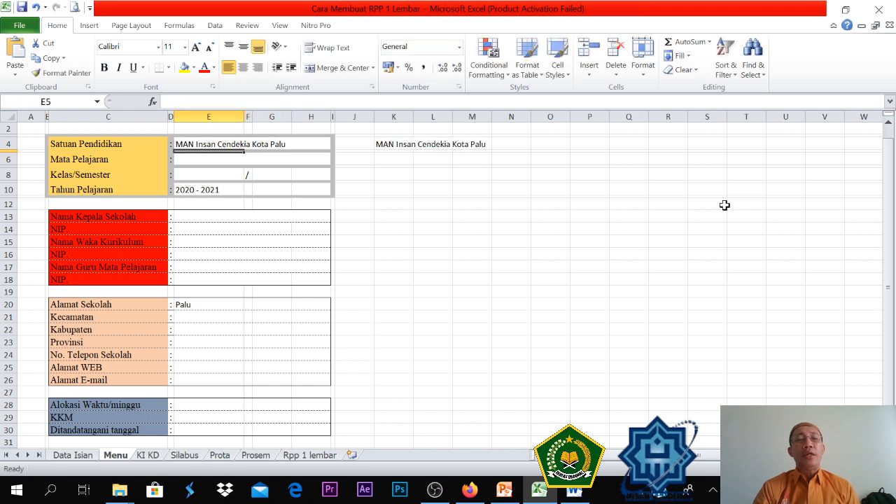
pyautogui.click(250, 164)
pyautogui.write('Ekonomi')
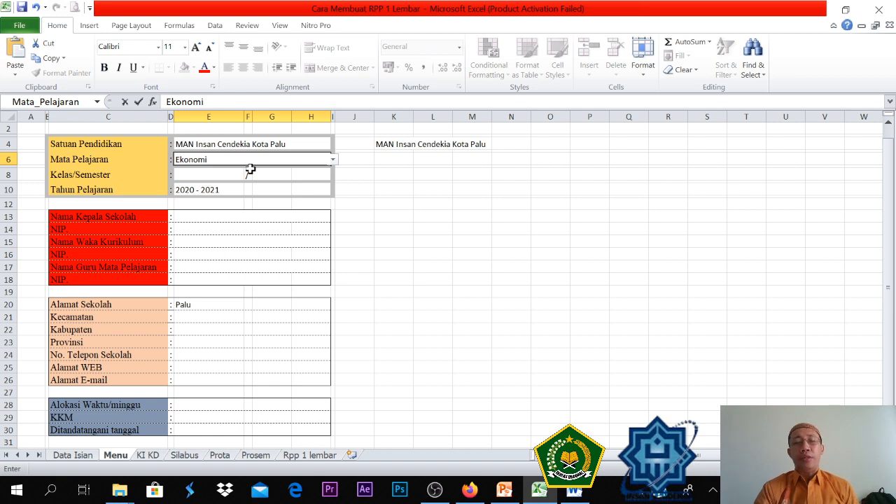
pyautogui.press('Return')
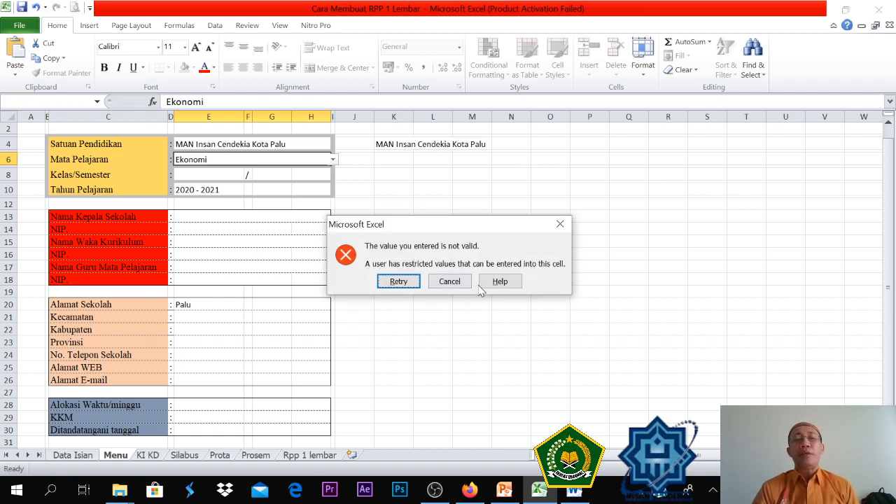
pyautogui.click(450, 281)
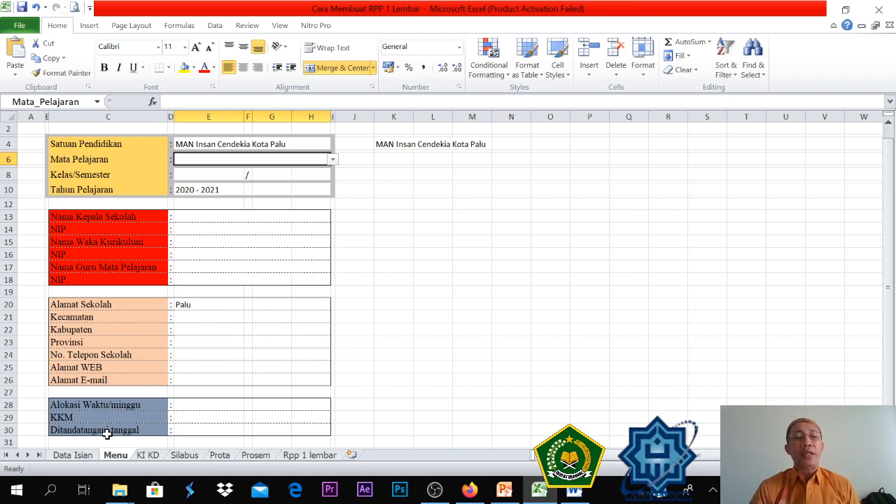
# - Set Mata Pelajaran to Ekonomi from the cell's list of allowed subjects
pyautogui.click(333, 162)
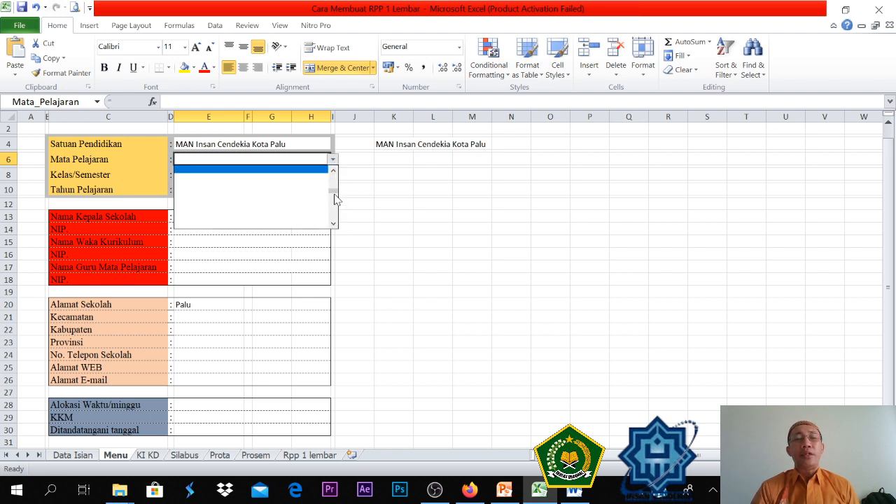
pyautogui.scroll(2, 338, 198)
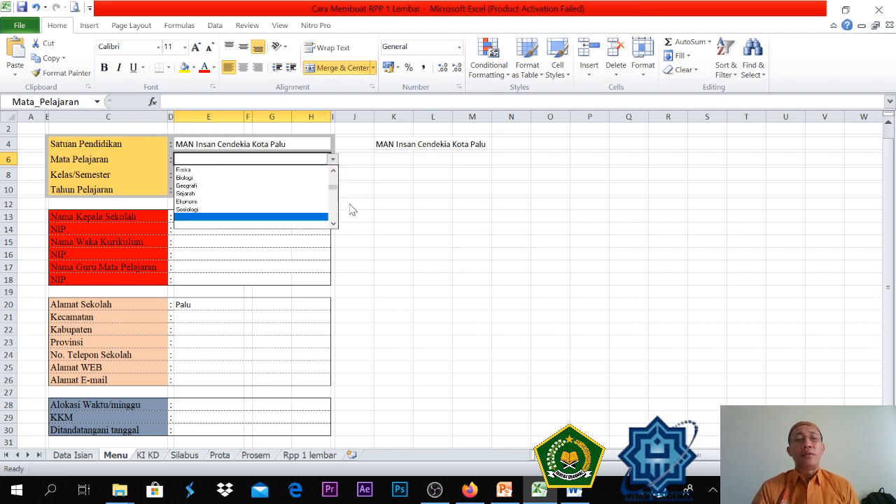
pyautogui.click(235, 203)
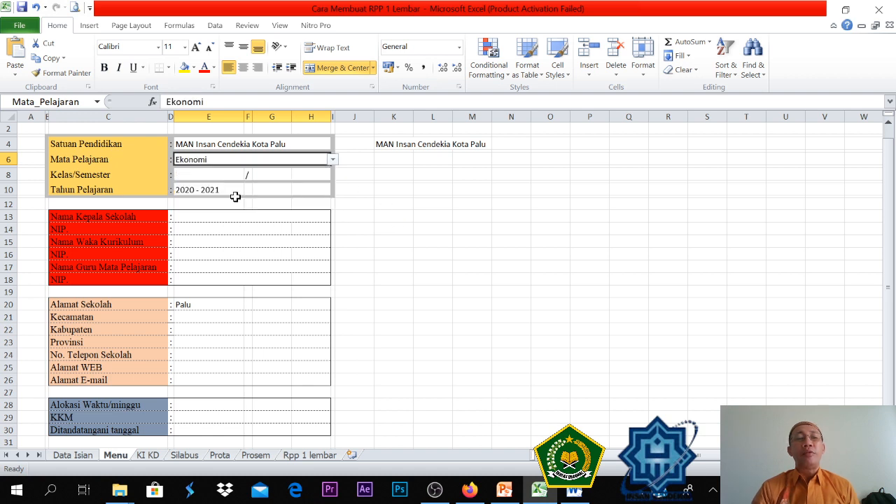
# - Fill in Kelas/Semester by choosing X IPS as the class and Ganjil as the semester
pyautogui.click(199, 177)
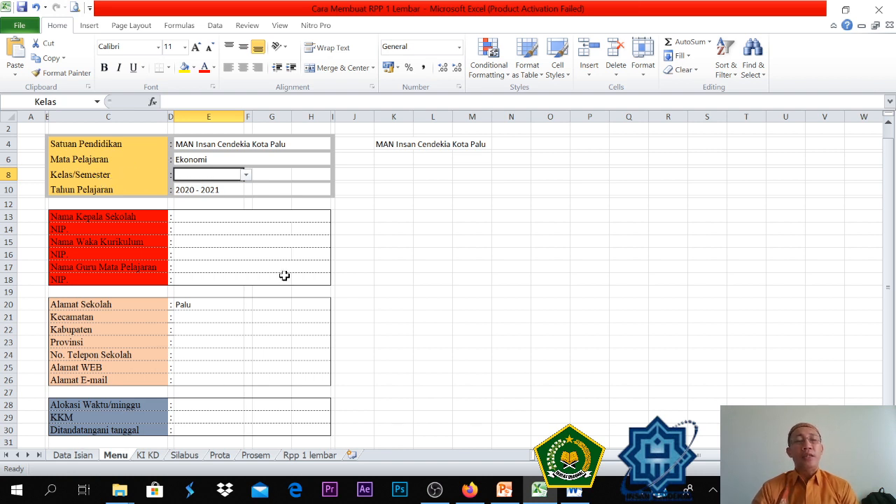
pyautogui.click(246, 176)
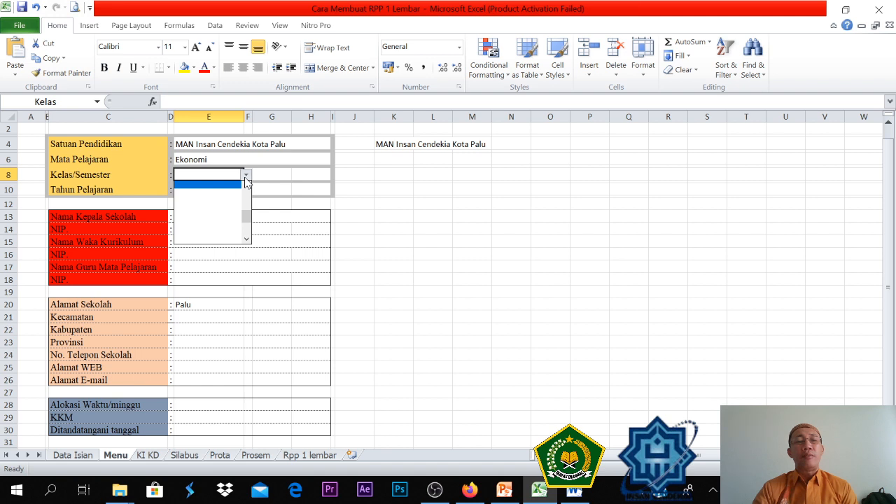
pyautogui.moveTo(246, 217); pyautogui.dragTo(244, 198)
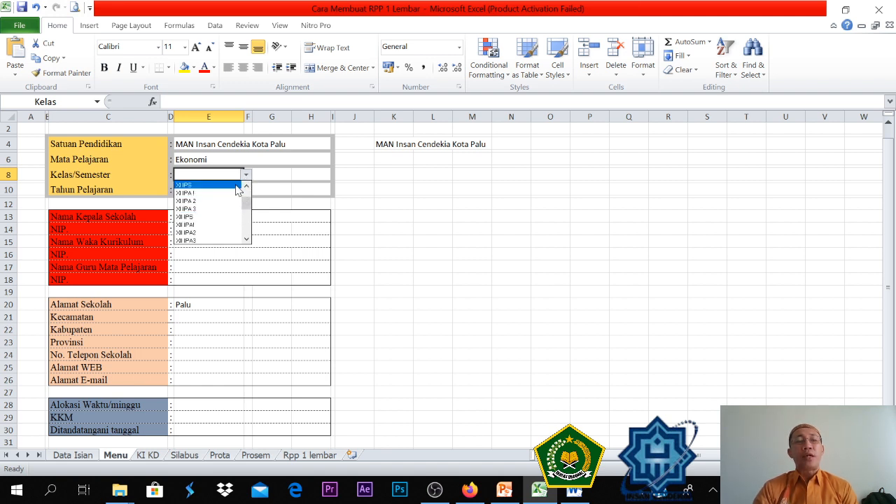
pyautogui.click(247, 196)
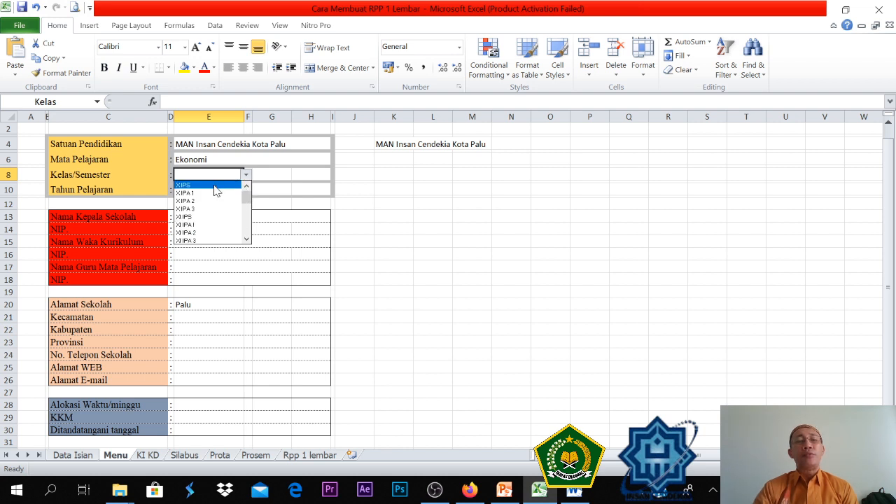
pyautogui.click(217, 185)
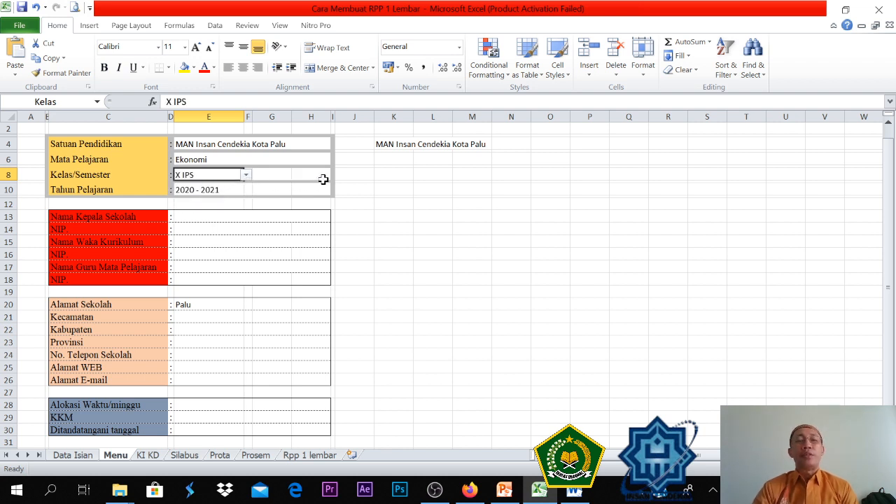
pyautogui.click(285, 176)
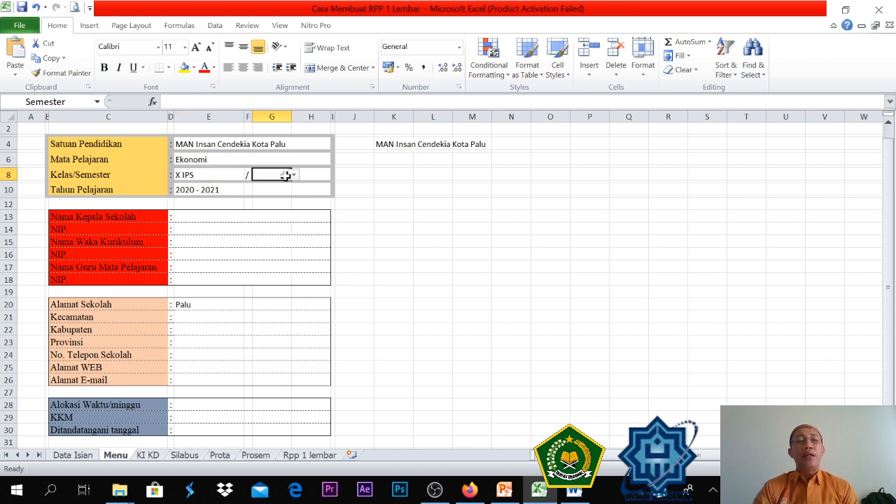
pyautogui.click(294, 175)
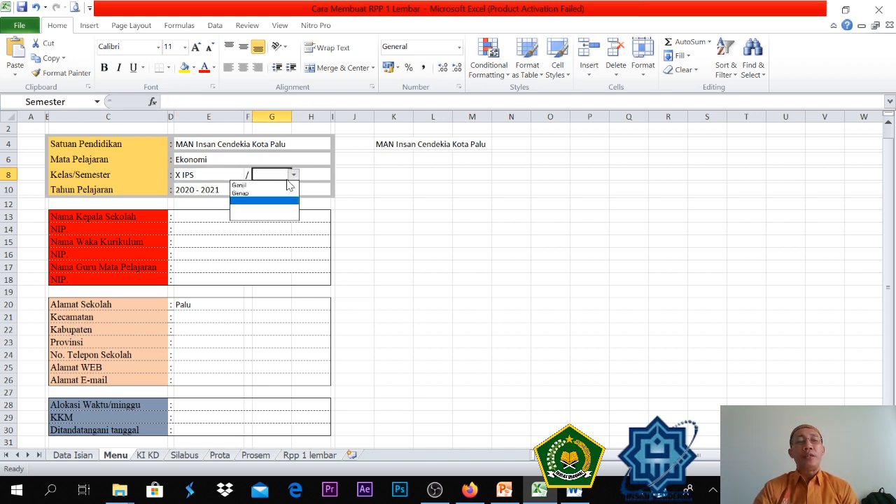
pyautogui.click(277, 184)
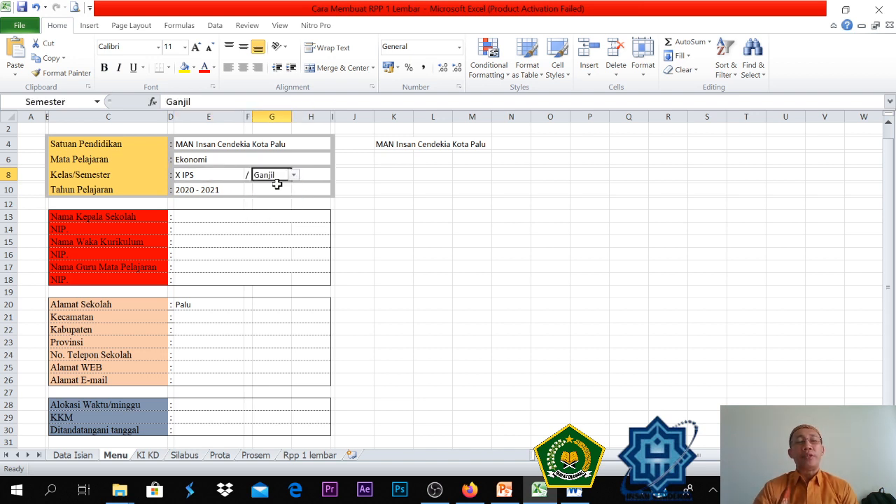
# - Choose 2020 - 2021 as the Tahun Pelajaran on the Menu sheet
pyautogui.click(236, 192)
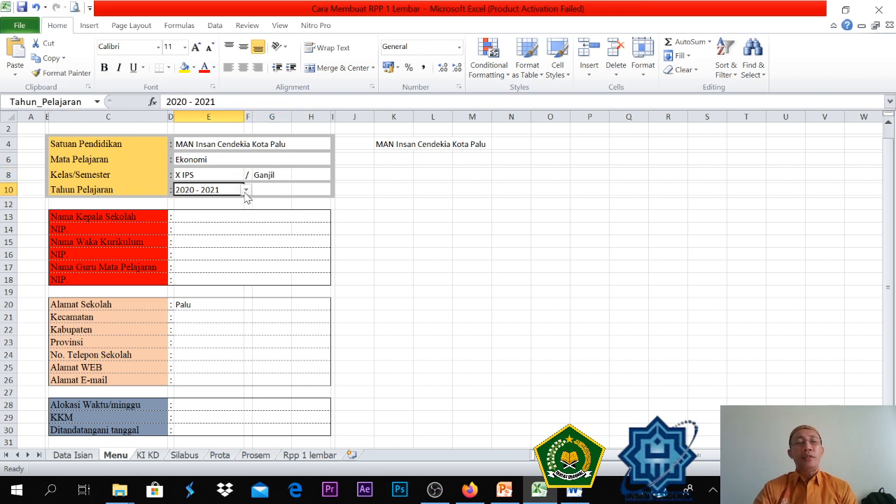
pyautogui.click(245, 192)
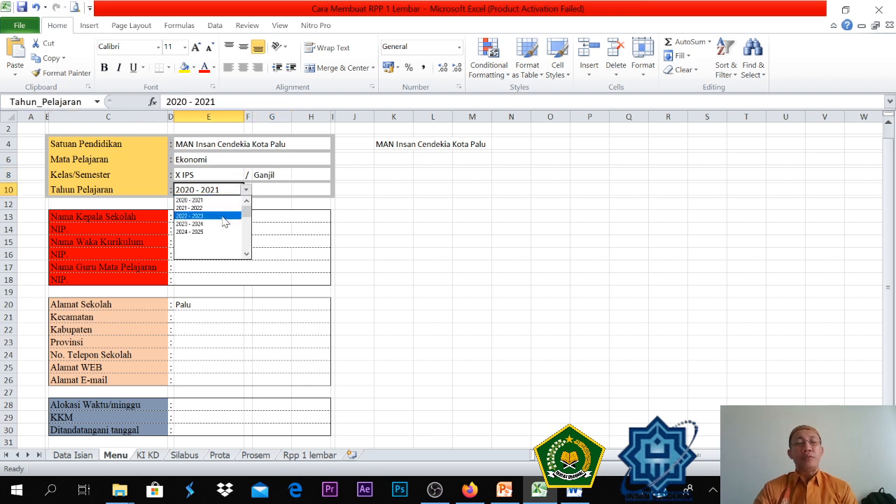
pyautogui.click(217, 198)
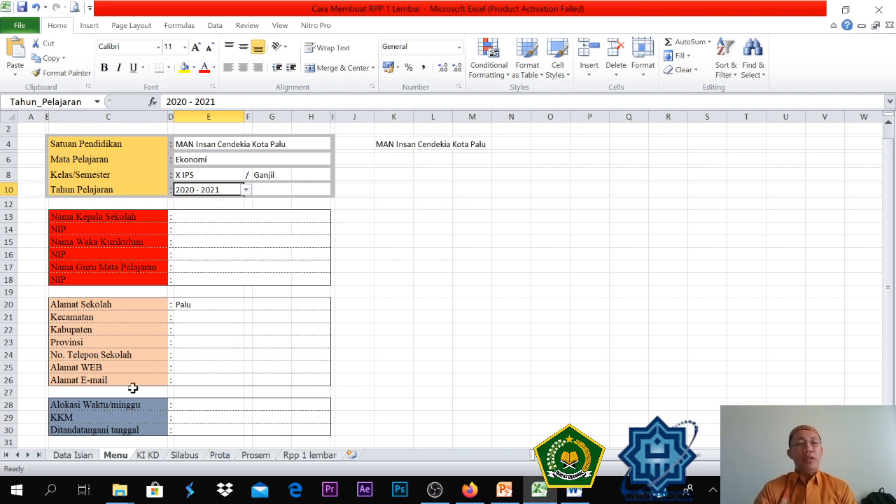
# - Compare the source lists on the Data Isian sheet with the identity fields on the Menu sheet
pyautogui.click(74, 457)
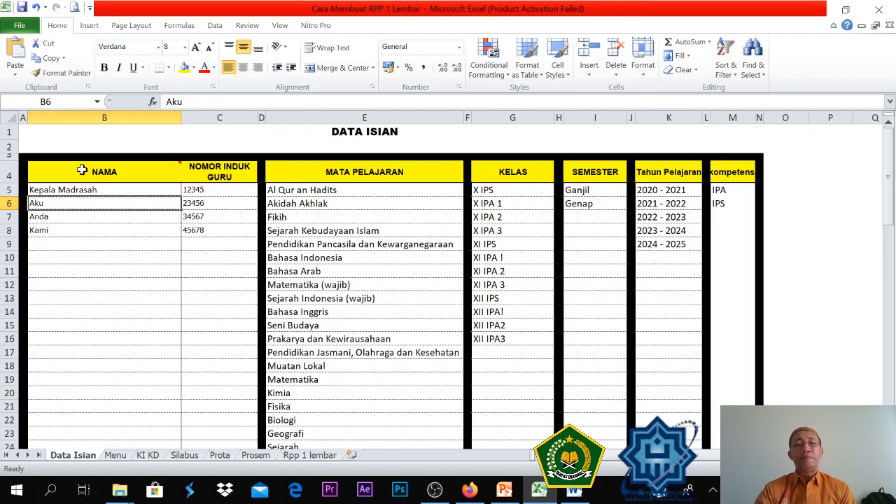
pyautogui.click(119, 455)
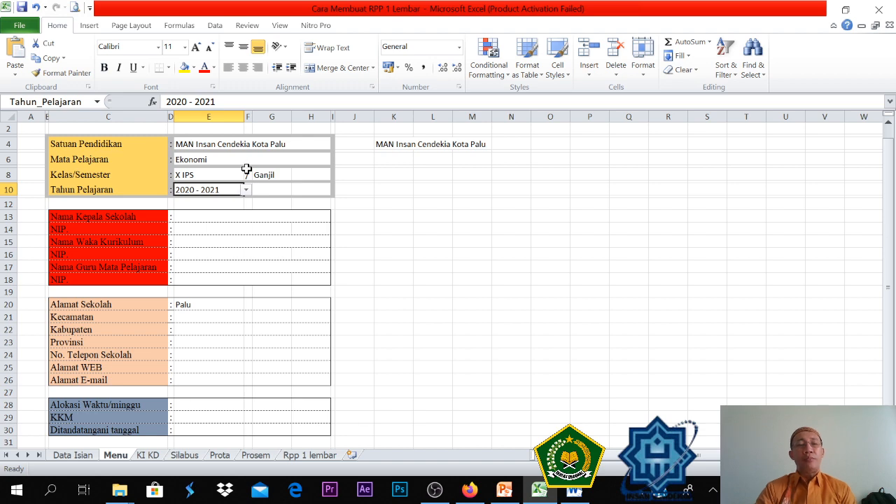
pyautogui.click(68, 458)
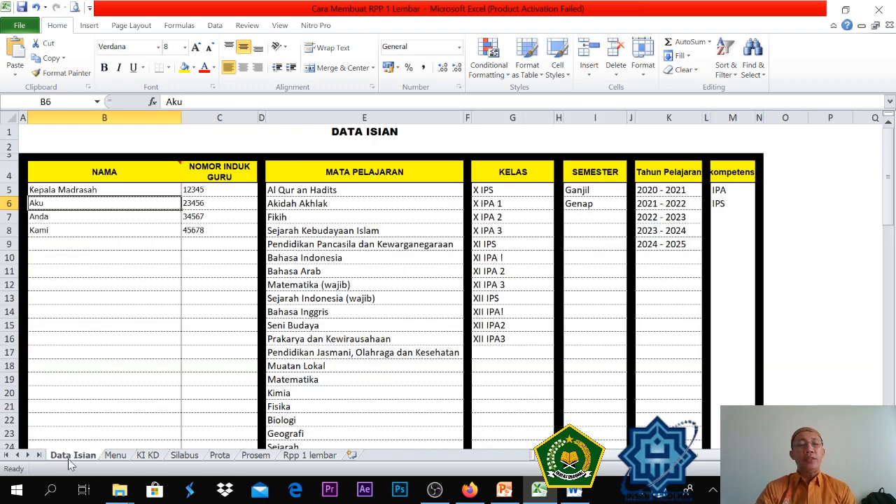
# - Examine the choices offered for Nama Kepala Sekolah and Mata Pelajaran on the Menu sheet
pyautogui.click(119, 456)
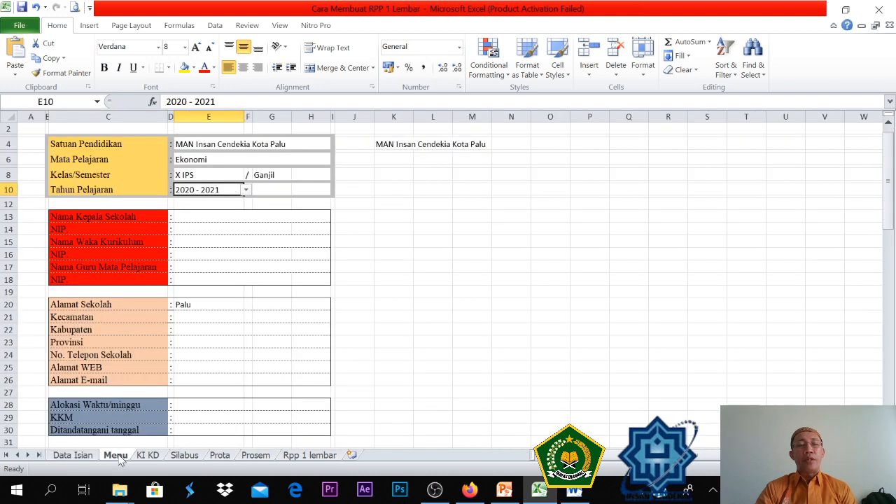
pyautogui.click(234, 219)
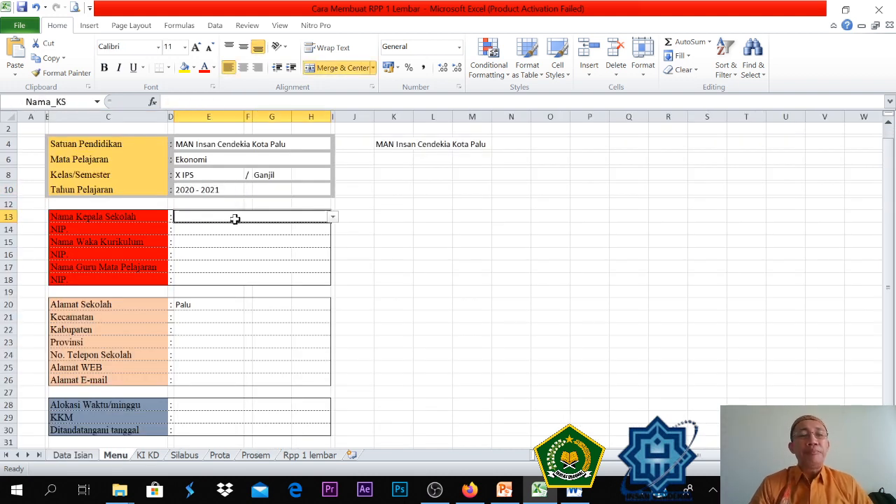
pyautogui.click(333, 217)
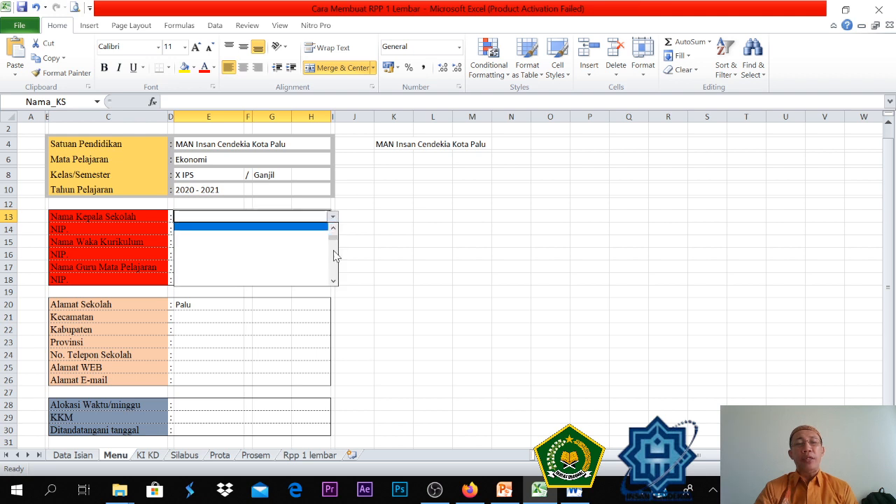
pyautogui.scroll(-1, 337, 243)
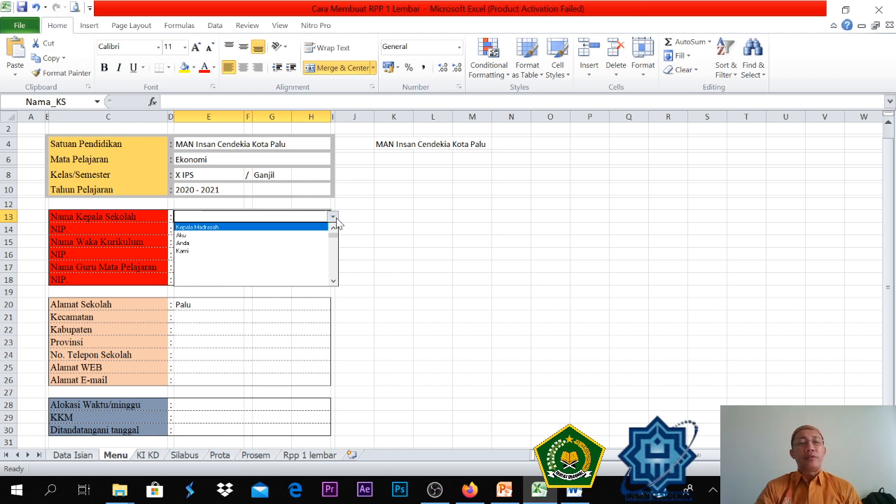
pyautogui.click(253, 219)
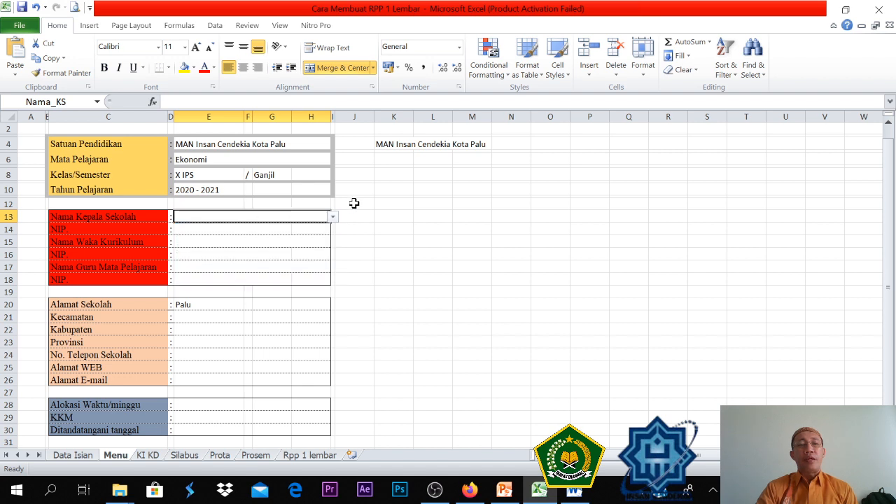
pyautogui.click(200, 160)
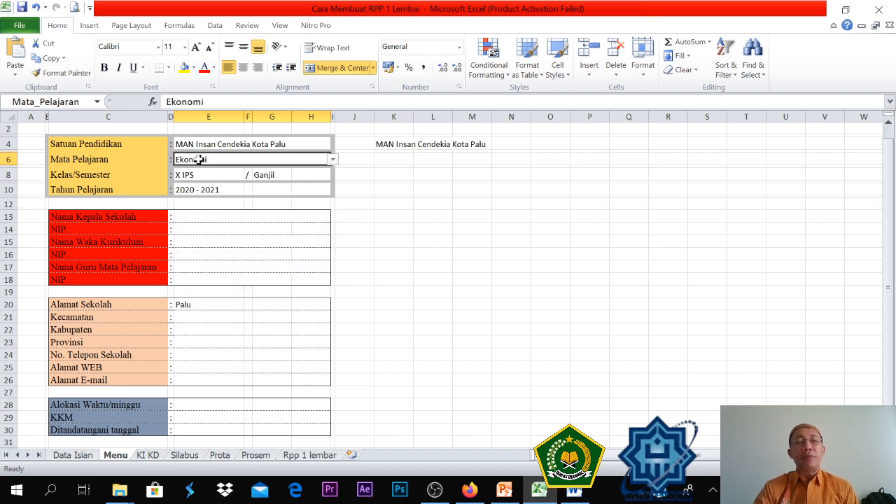
pyautogui.click(333, 161)
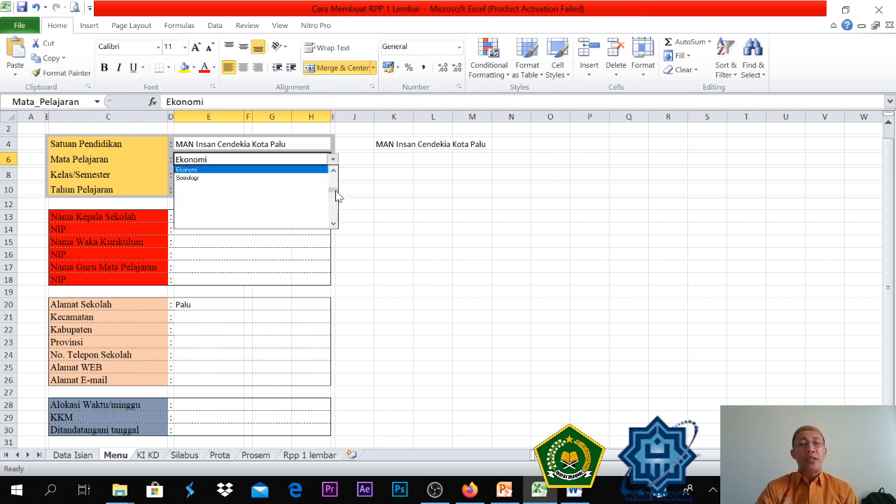
pyautogui.moveTo(332, 191); pyautogui.dragTo(333, 186)
pyautogui.click(262, 240)
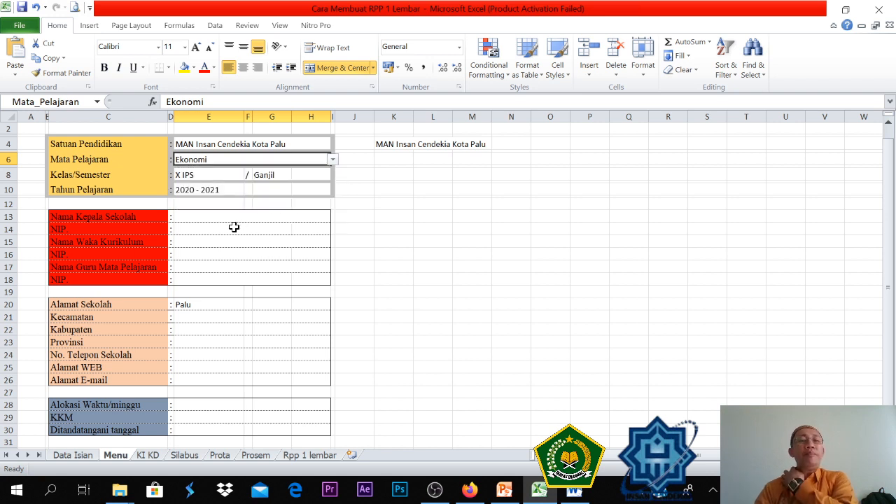
# - Examine the entry cells for staff names and NIP and for the school address and Kecamatan, including the subject teacher's list of choices
pyautogui.click(234, 228)
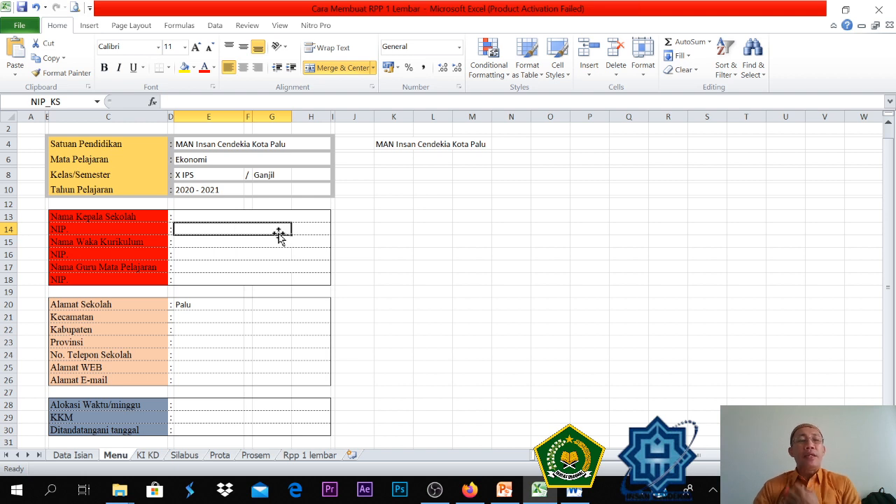
pyautogui.click(182, 215)
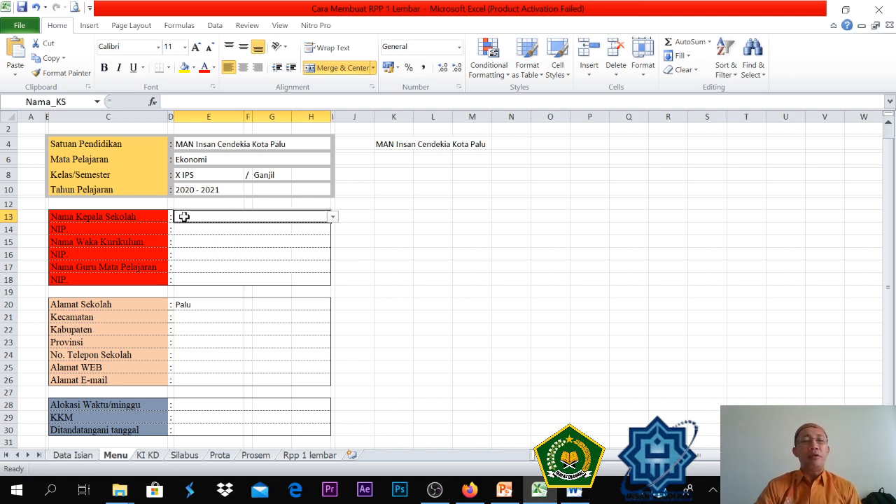
pyautogui.click(211, 243)
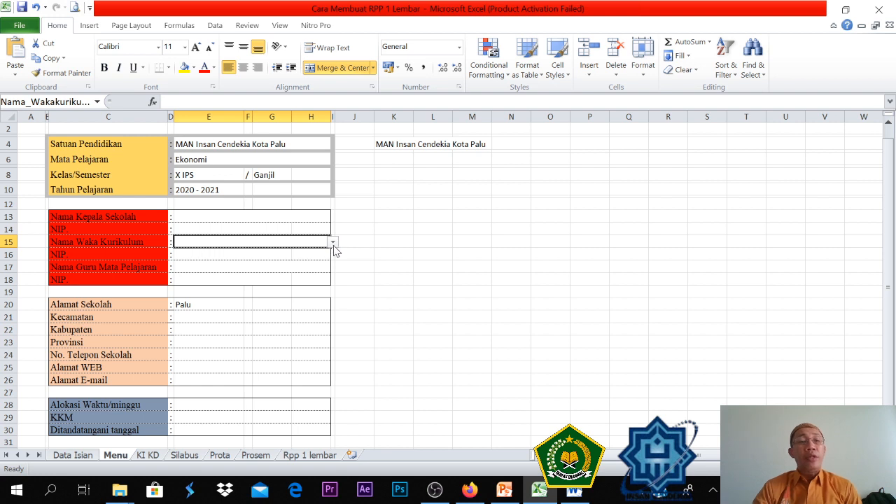
pyautogui.click(261, 267)
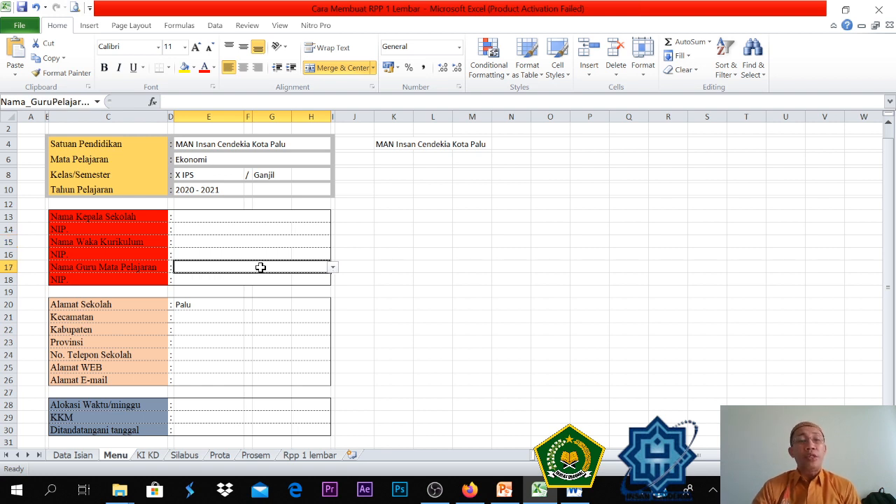
pyautogui.click(333, 268)
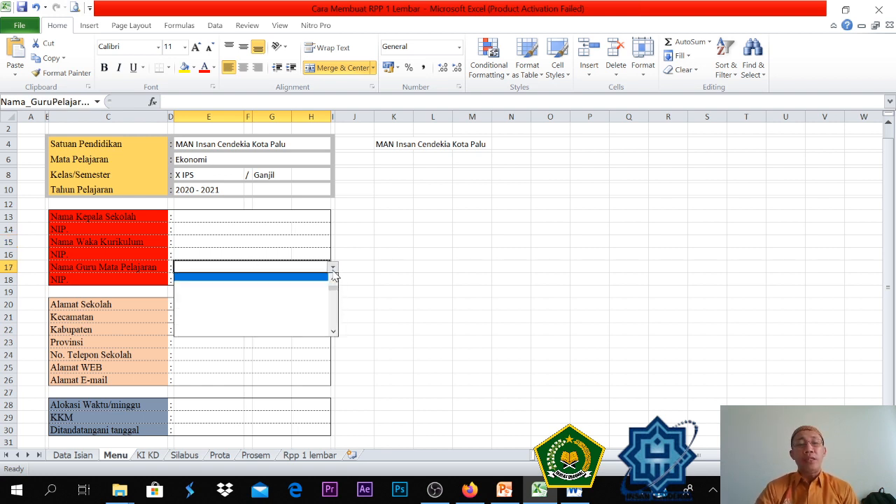
pyautogui.click(293, 267)
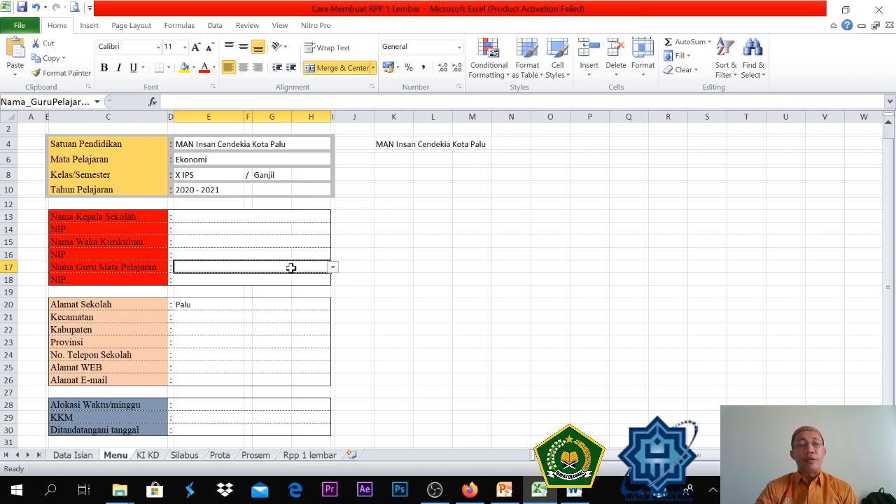
pyautogui.click(191, 306)
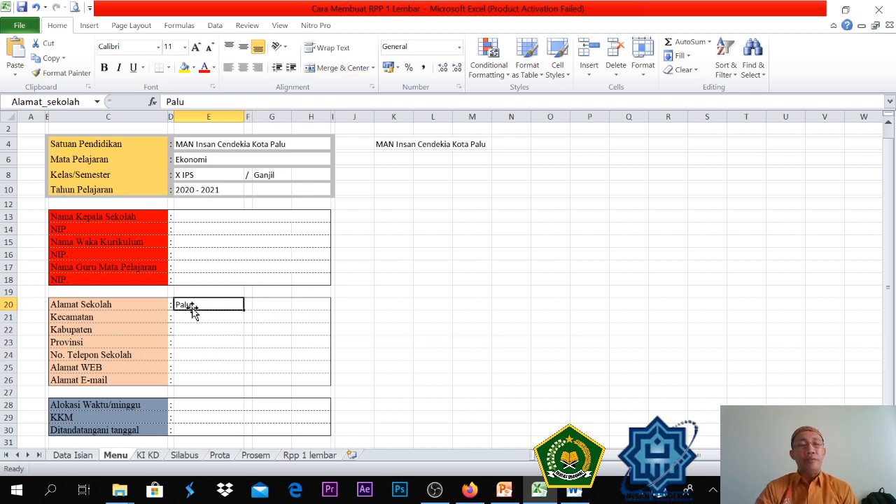
pyautogui.click(192, 319)
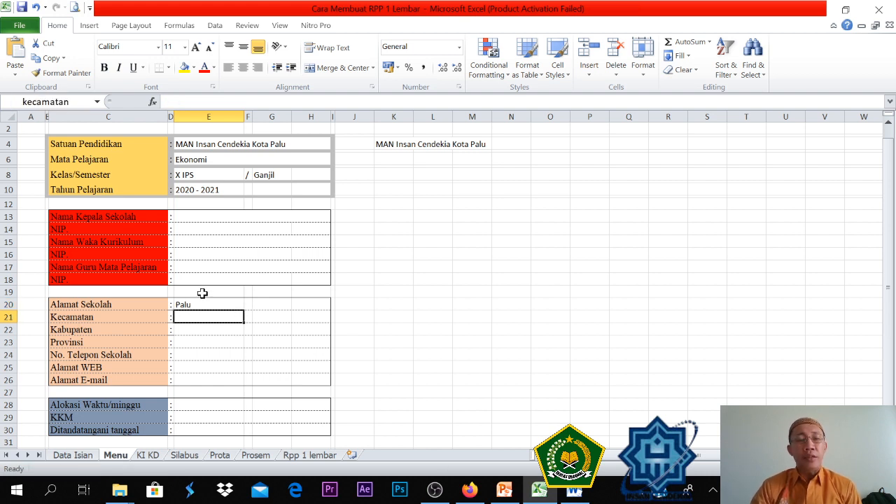
pyautogui.click(199, 306)
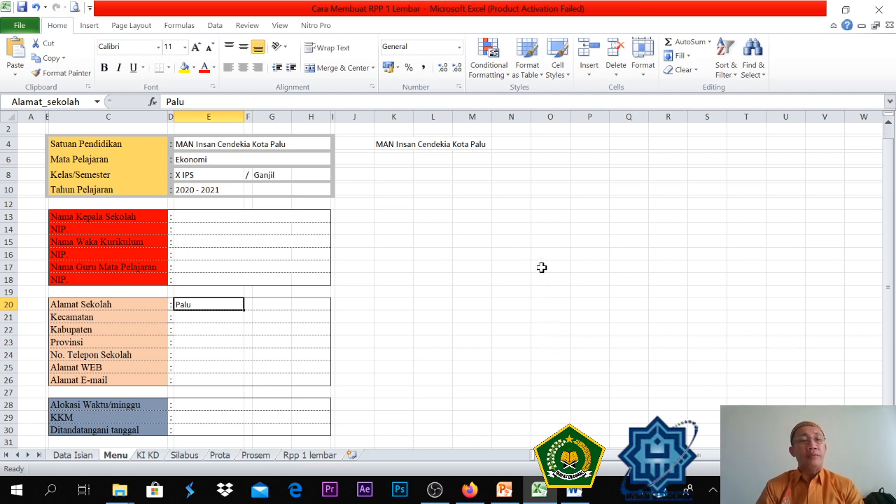
# - Change the Alamat Sekolah label in cell C20 to Alamat Madrasah
pyautogui.click(126, 306)
pyautogui.rightClick(125, 312)
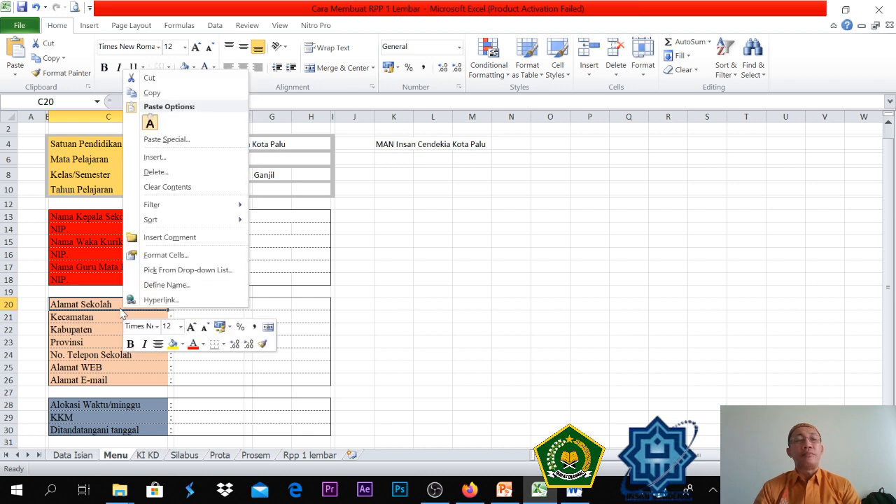
pyautogui.click(118, 308)
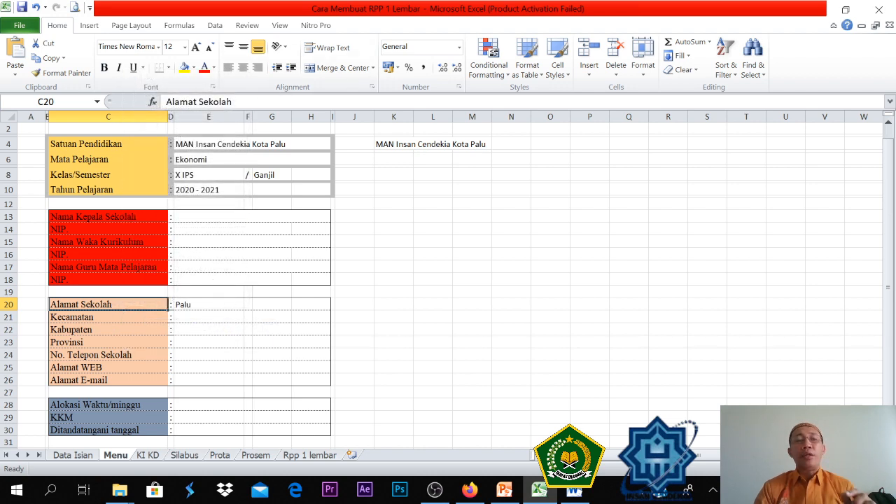
pyautogui.moveTo(222, 101); pyautogui.dragTo(232, 101)
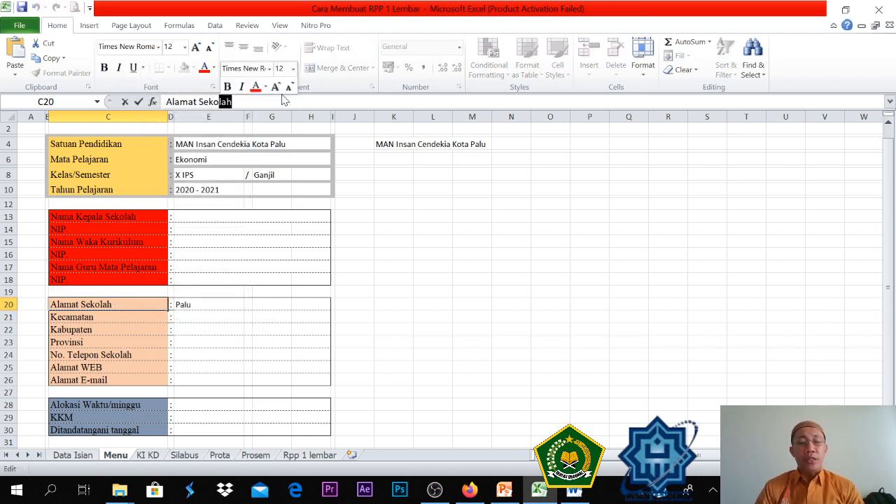
pyautogui.hotkey('shift', 'Left')
pyautogui.hotkey('shift', 'Left')
pyautogui.hotkey('shift', 'Left')
pyautogui.hotkey('shift', 'Left')
pyautogui.hotkey('shift', 'Left')
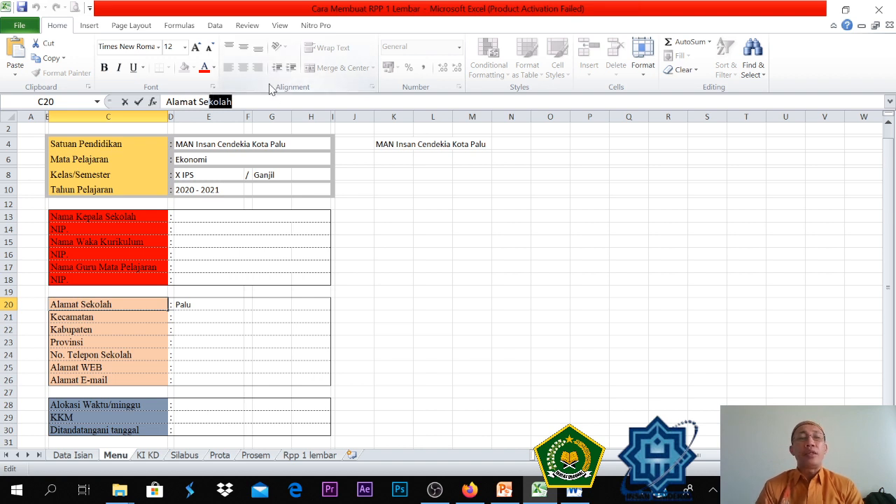
pyautogui.write('Madrasah')
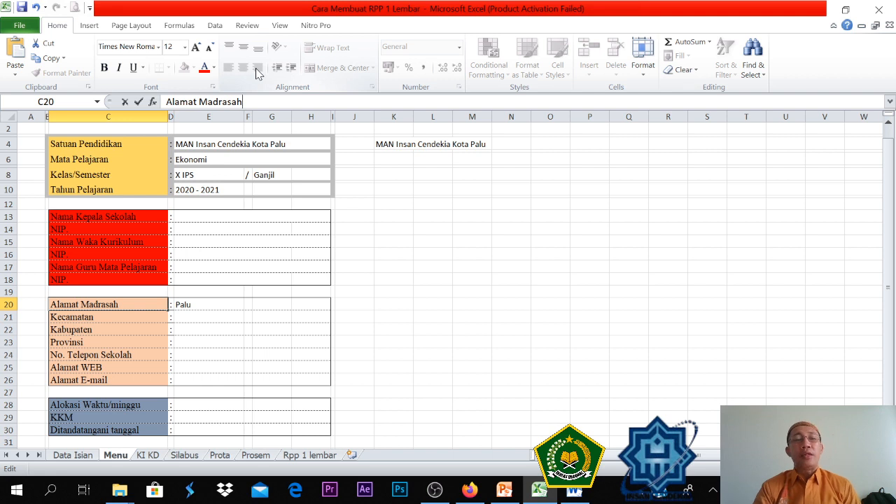
pyautogui.press('Return')
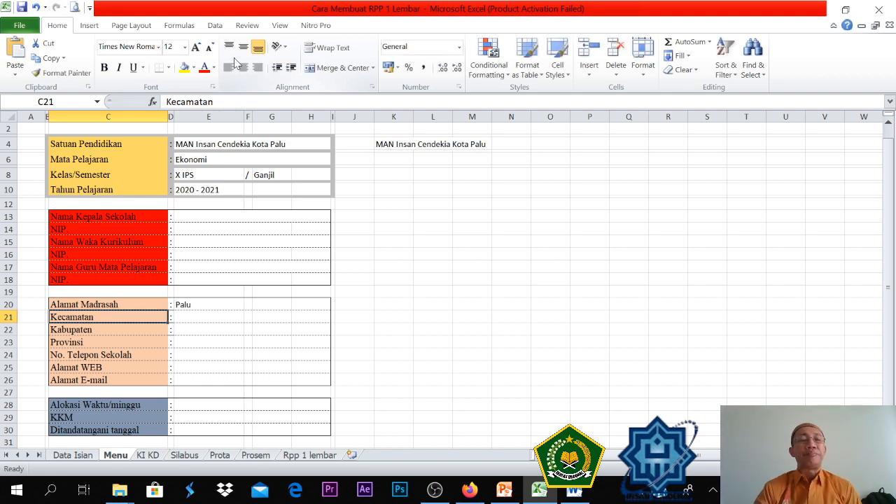
# - Change the label in cell C13 to Nama Kepala Madrasah, with a space between the last two words
pyautogui.click(100, 216)
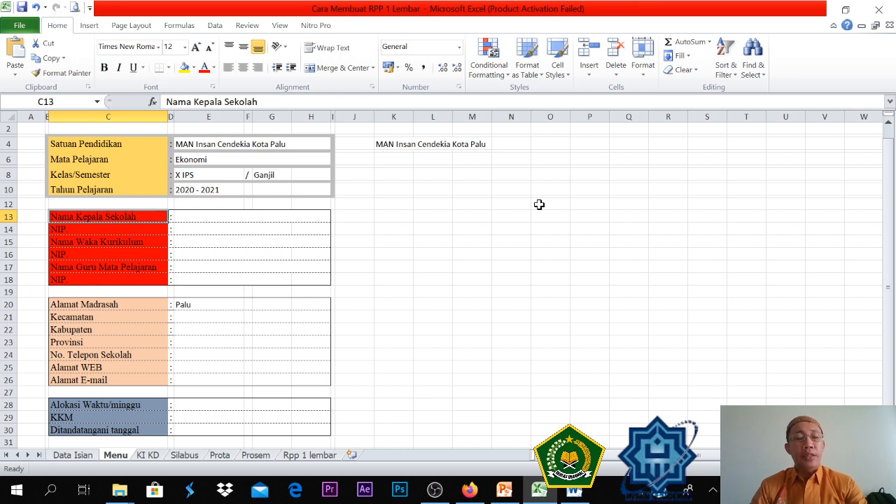
pyautogui.press('F2')
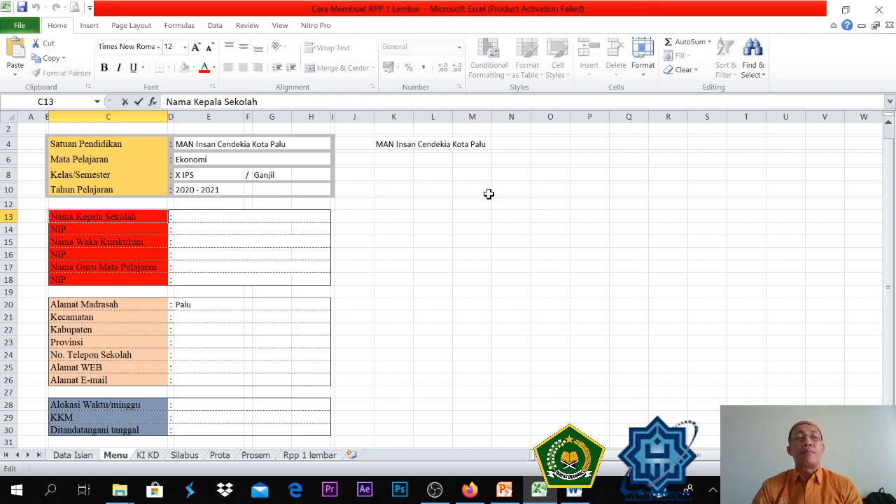
pyautogui.moveTo(259, 103); pyautogui.dragTo(224, 103)
pyautogui.click(259, 103)
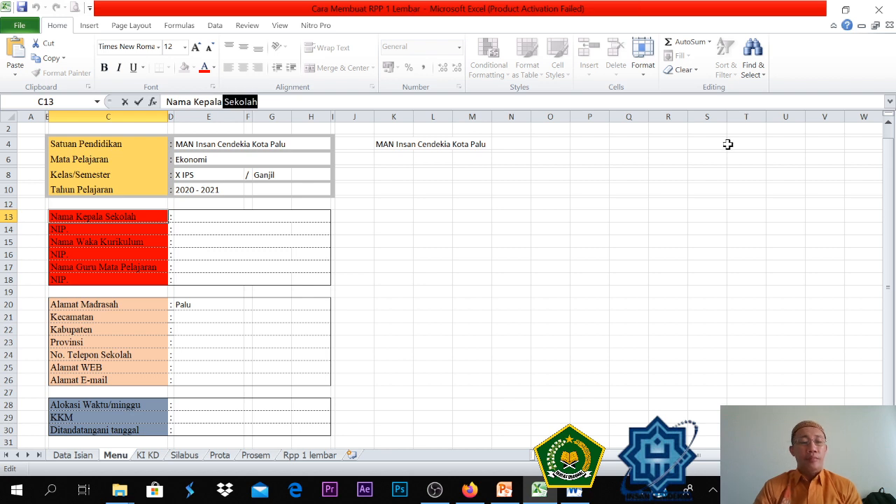
pyautogui.write('Madrasa')
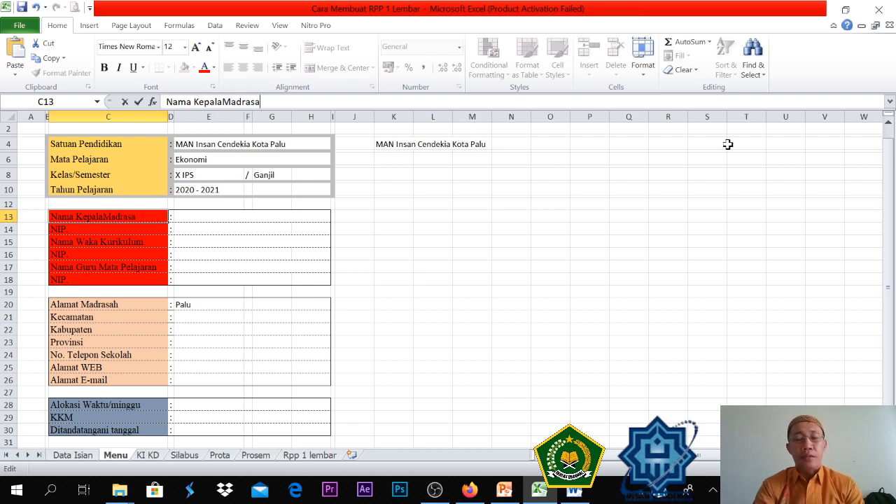
pyautogui.press('Return')
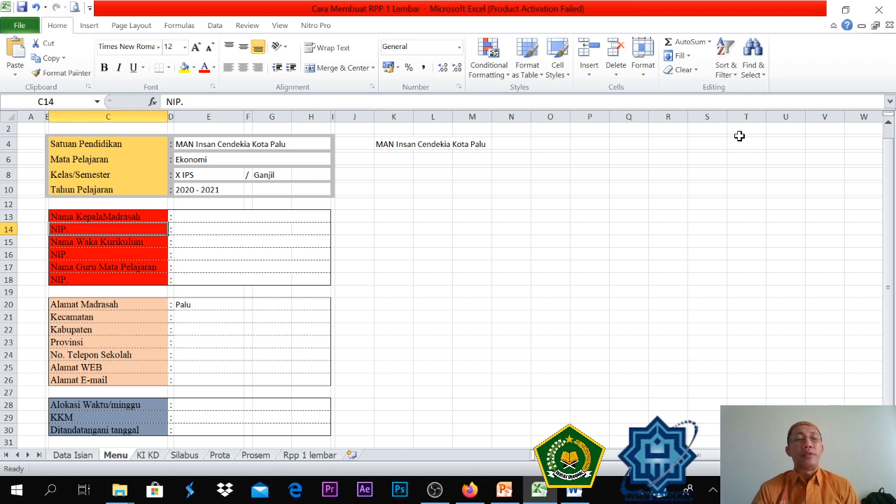
pyautogui.click(146, 220)
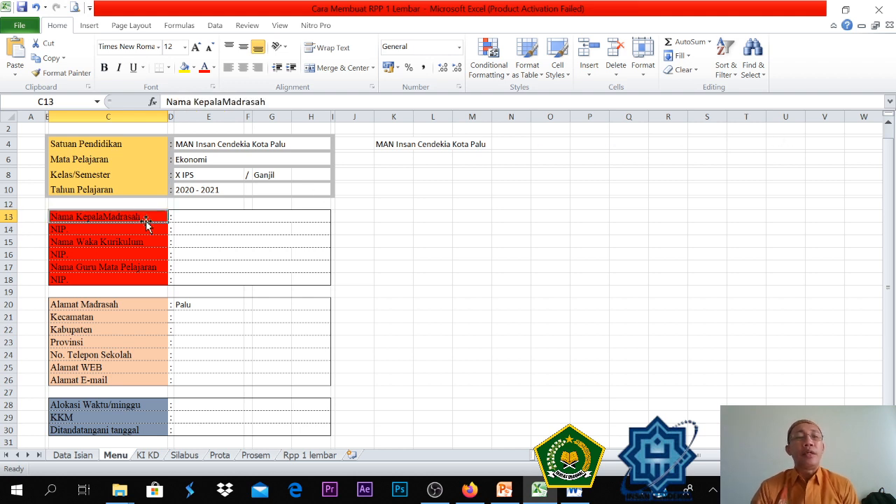
pyautogui.click(217, 103)
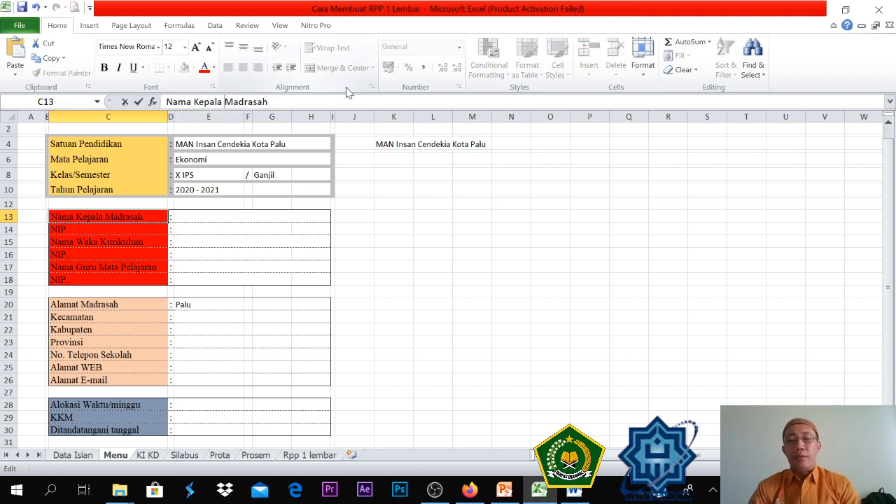
pyautogui.press('Return')
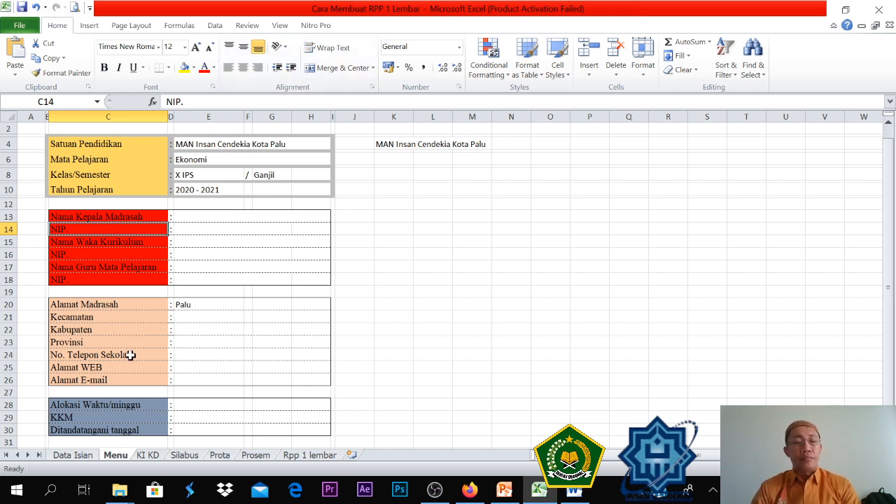
# - Replace the Alamat Madrasah entry with the school's street address
pyautogui.scroll(-2, 133, 358)
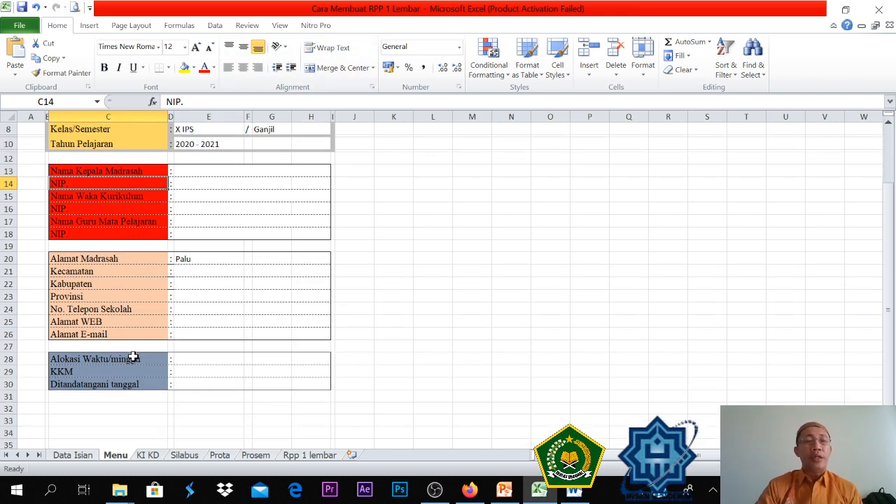
pyautogui.click(219, 257)
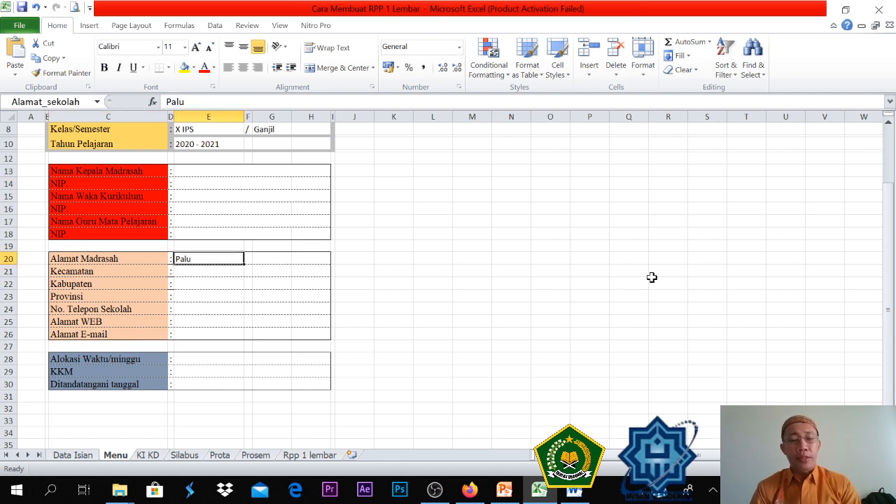
pyautogui.write('Jalan Bukit Tunggal')
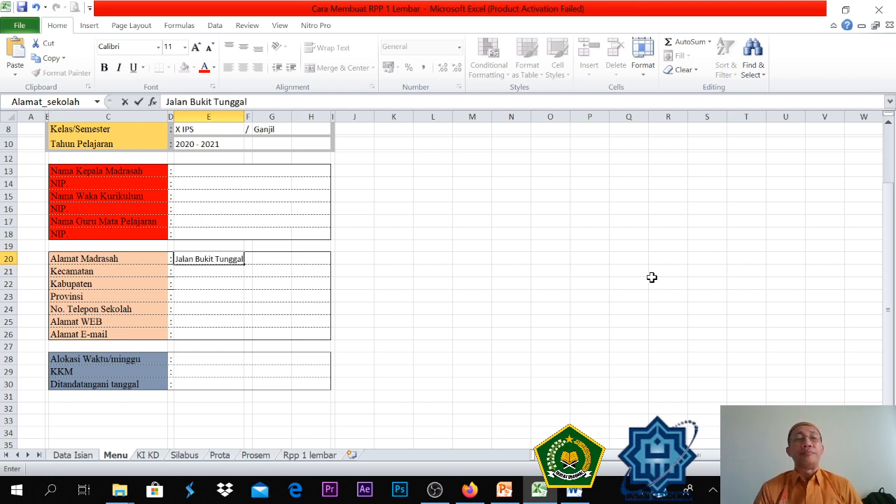
pyautogui.press('Return')
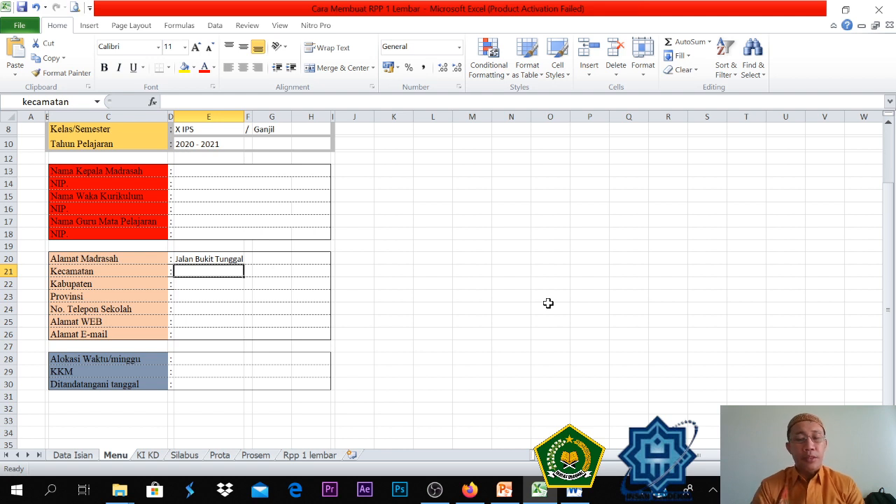
# - Complete the school's location with Palu Utara as Kecamatan, Palu as Kabupaten and Sulawesi Tengah as Provinsi
pyautogui.write('Palu U')
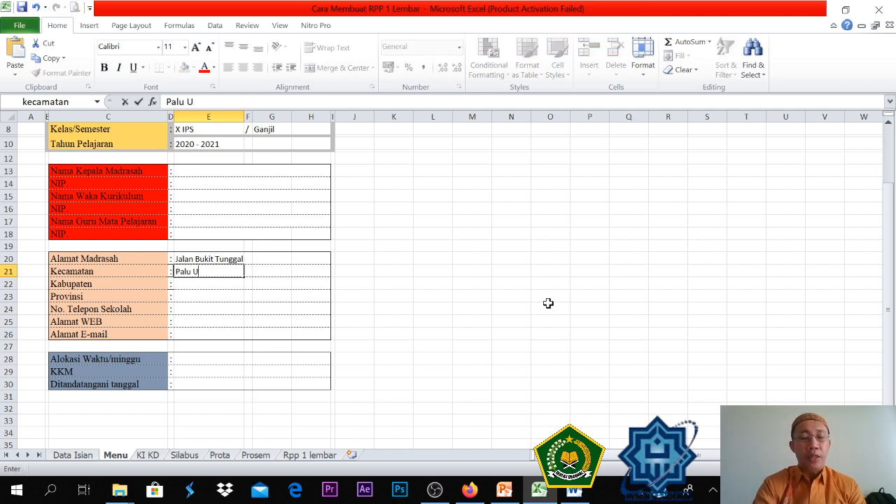
pyautogui.write('tara')
pyautogui.press('Return')
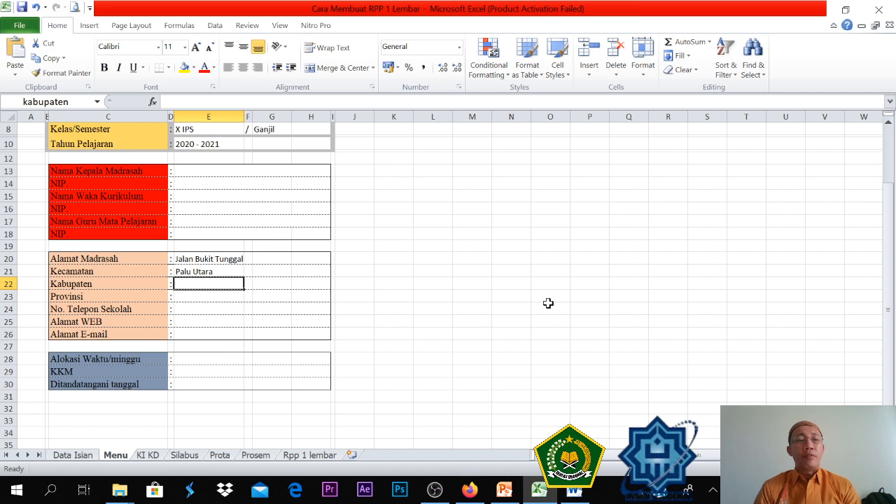
pyautogui.write('Pal')
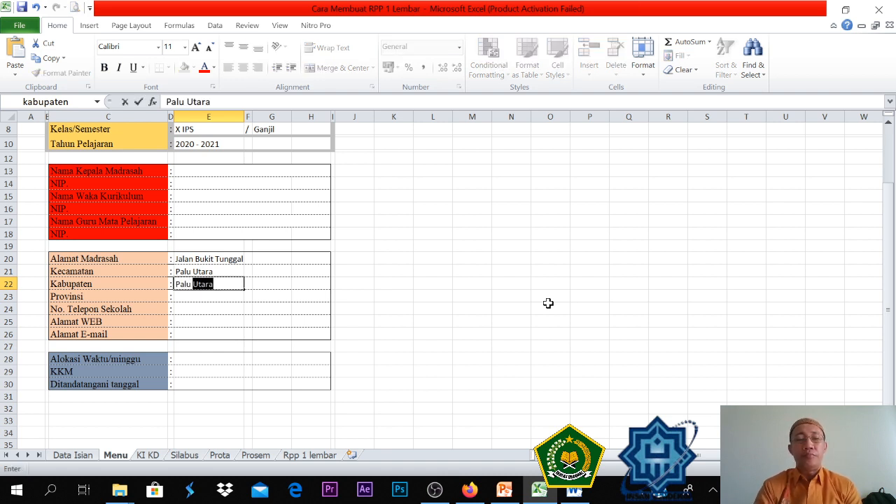
pyautogui.write('u')
pyautogui.press('BackSpace')
pyautogui.press('Return')
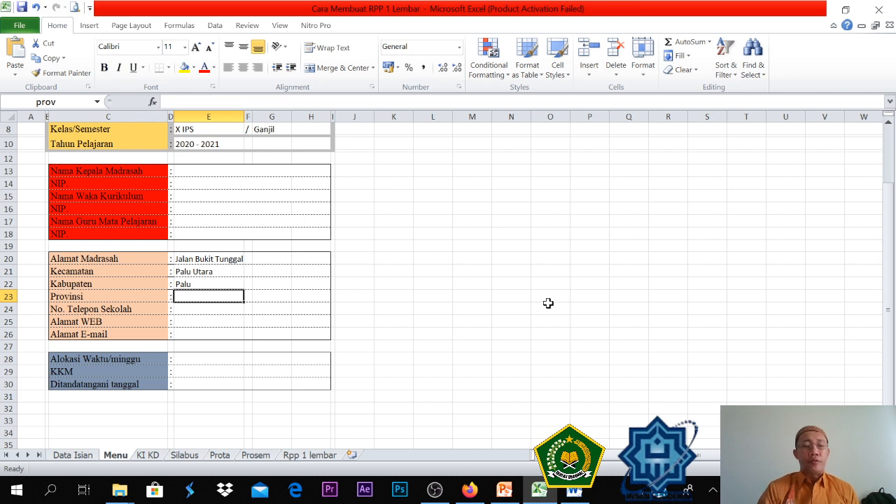
pyautogui.write('Sulawesi Tengah')
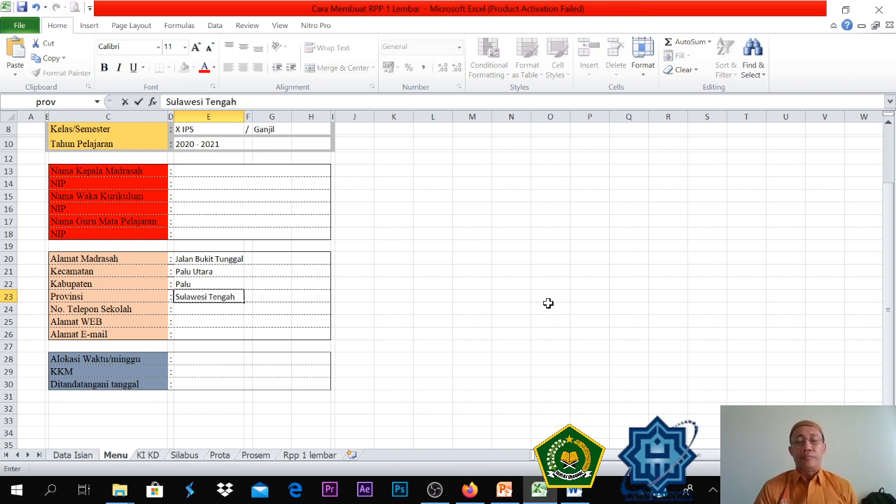
pyautogui.press('Return')
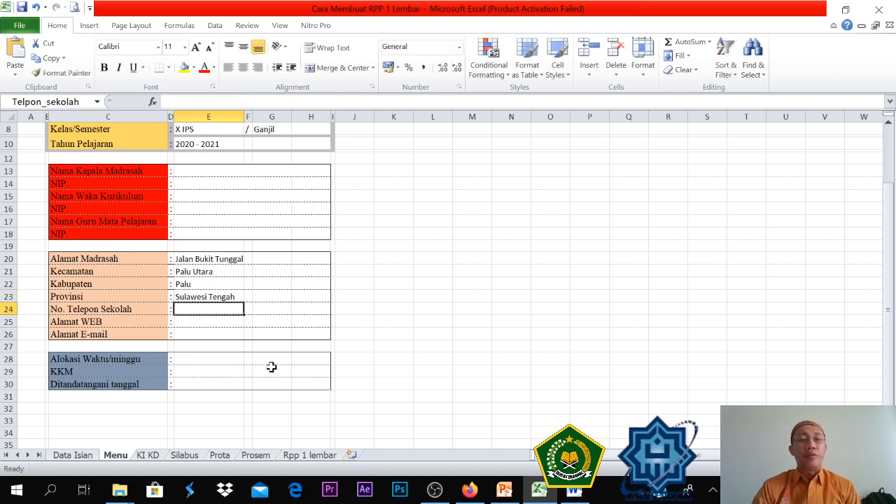
# - Fill in the lesson data block with Alokasi Waktu/minggu 3, KKM 71 and signing date 2 Juli 2020
pyautogui.click(220, 362)
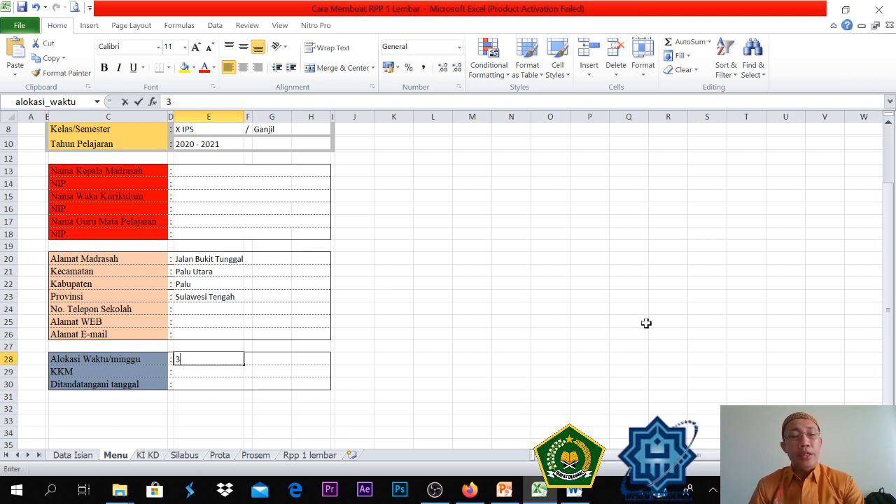
pyautogui.write('3')
pyautogui.press('Return')
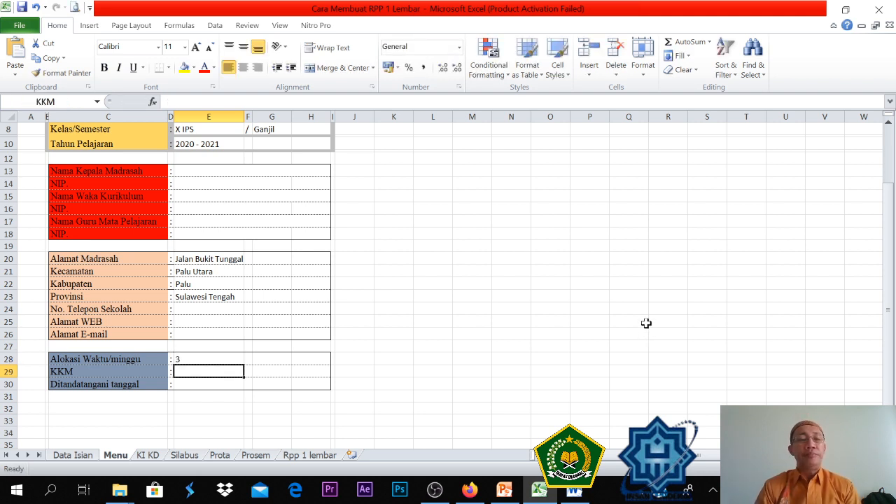
pyautogui.write('71')
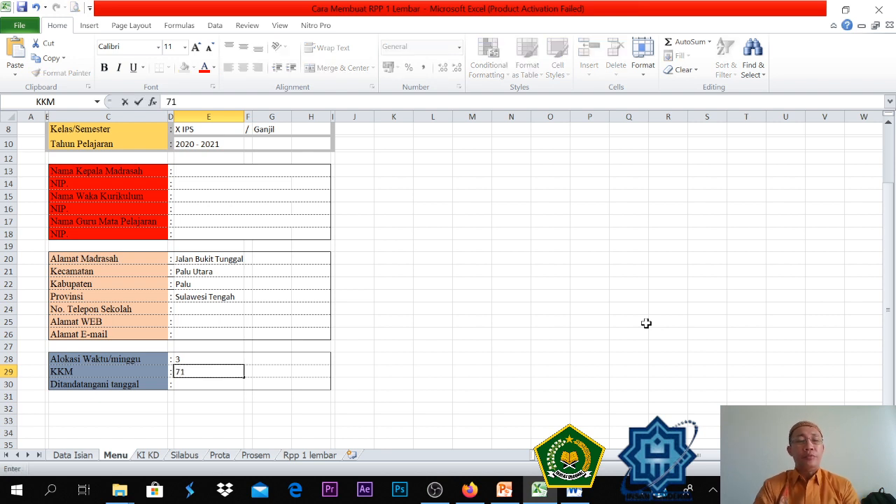
pyautogui.press('Return')
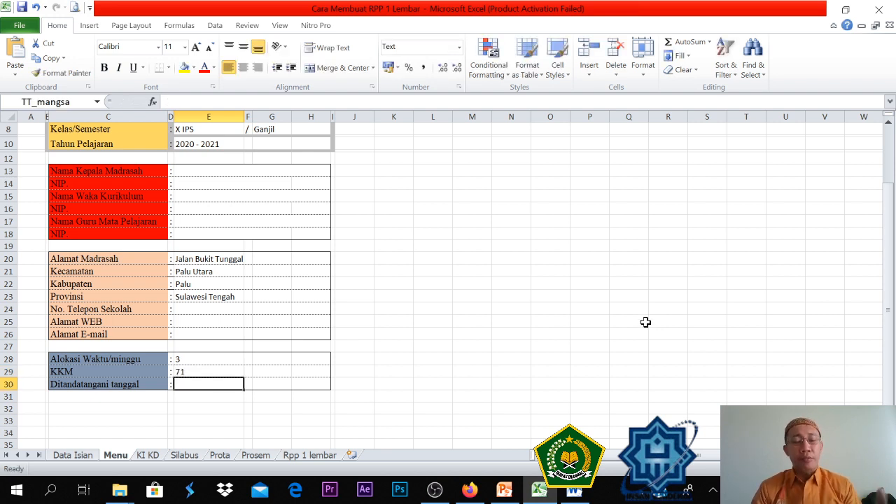
pyautogui.write('2')
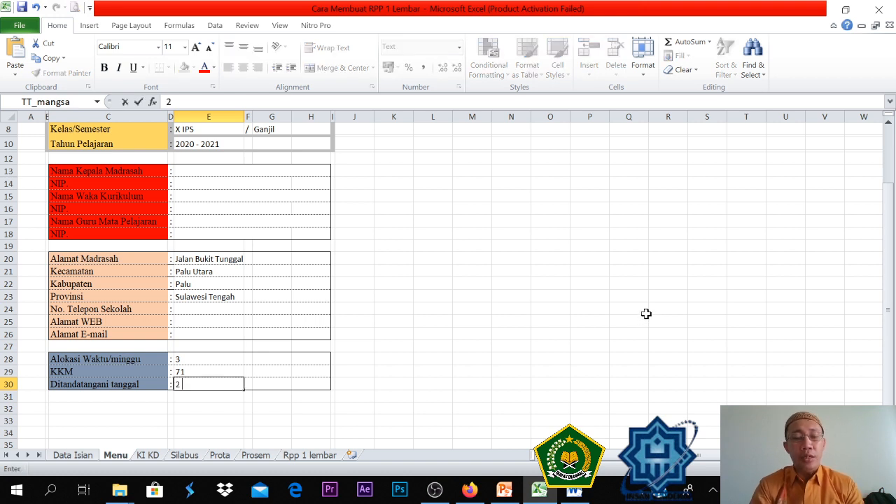
pyautogui.write(' Juli 2020')
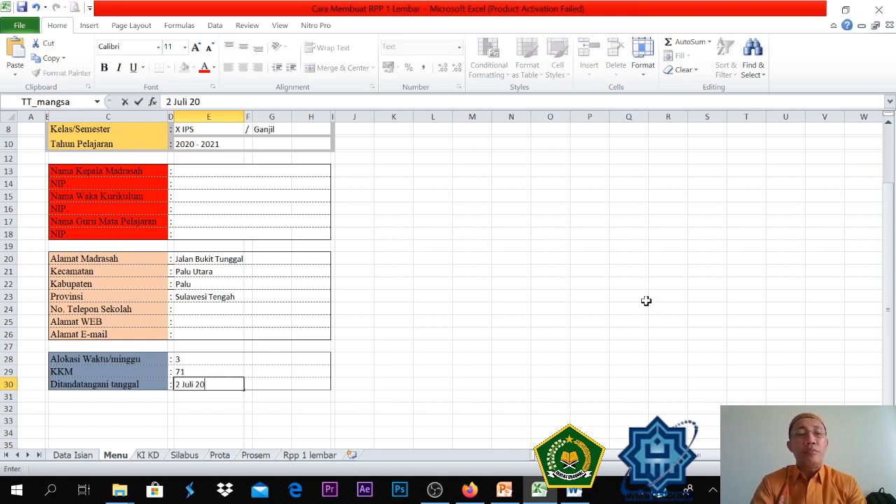
pyautogui.press('Return')
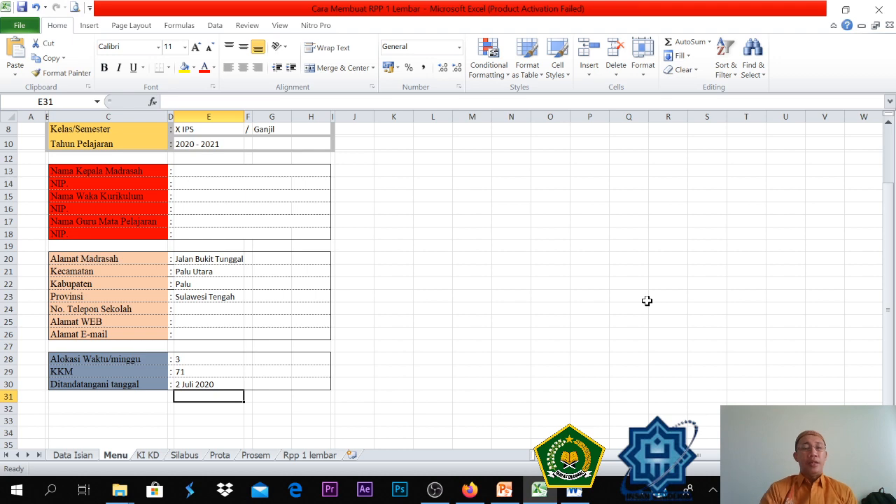
# - Choose Kepala Madrasah from the list of names as the Nama Kepala Madrasah entry in row 13
pyautogui.click(89, 459)
pyautogui.click(115, 457)
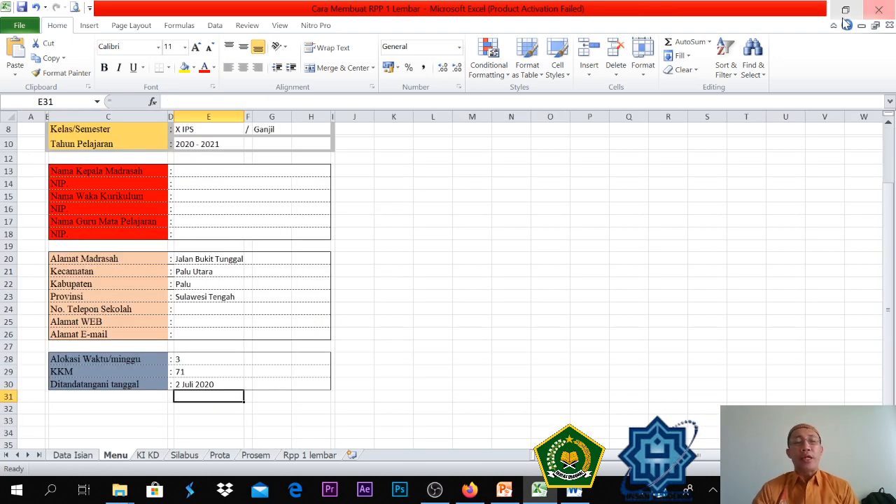
pyautogui.scroll(3, 404, 178)
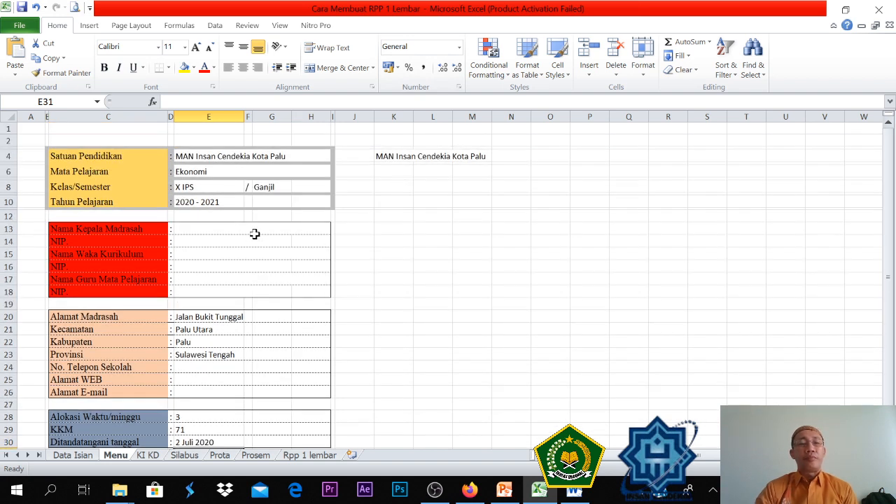
pyautogui.click(288, 264)
pyautogui.click(271, 230)
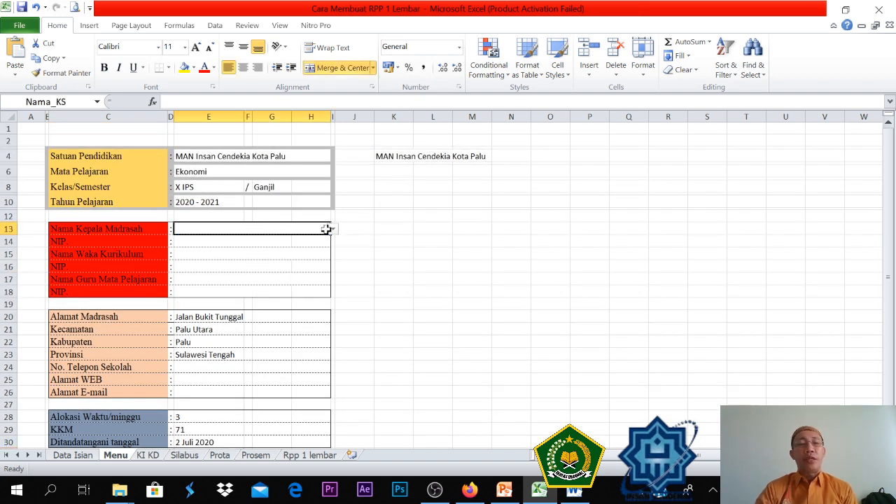
pyautogui.click(332, 230)
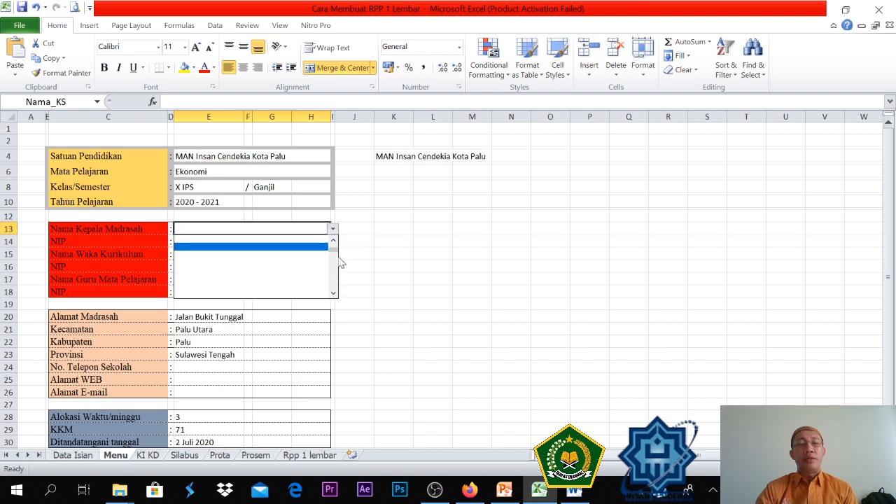
pyautogui.moveTo(335, 256); pyautogui.dragTo(330, 242)
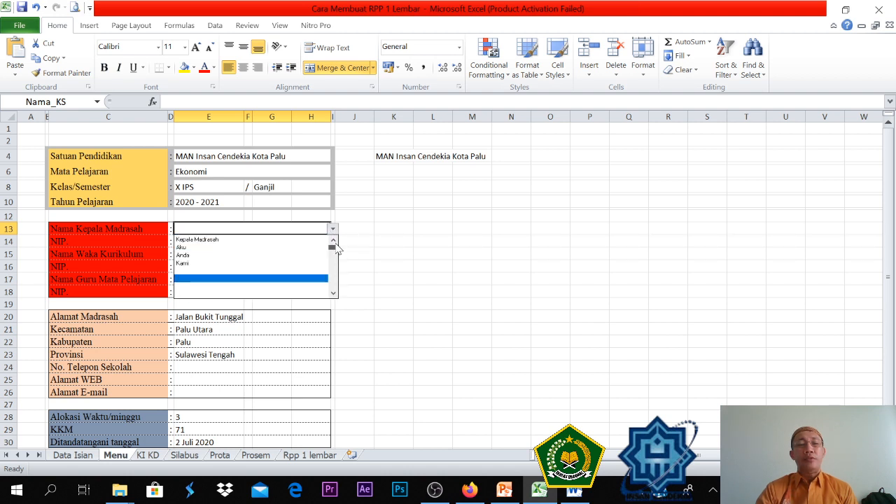
pyautogui.click(290, 240)
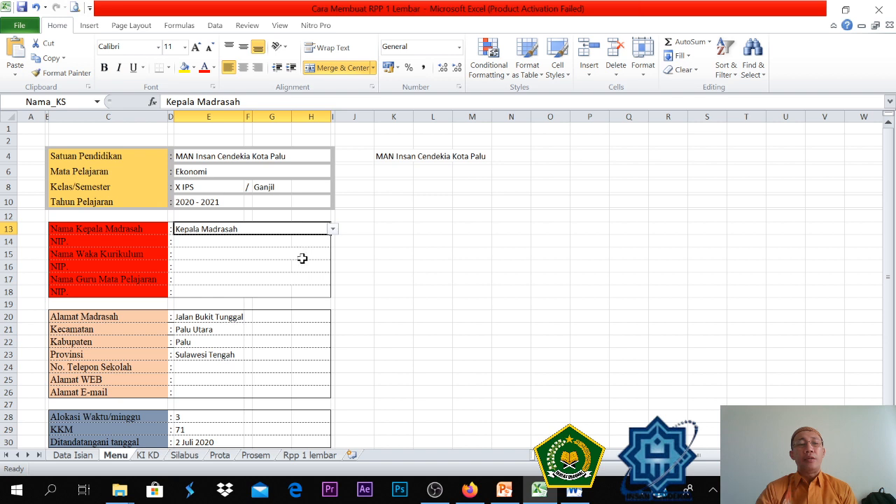
# - Choose Anda from the list of names as the Nama Waka Kurikulum entry in row 15
pyautogui.click(303, 264)
pyautogui.click(304, 253)
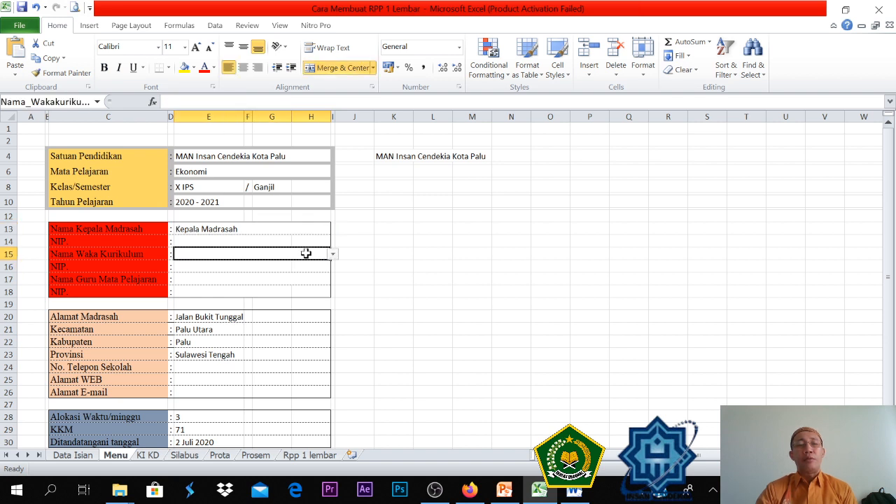
pyautogui.click(332, 256)
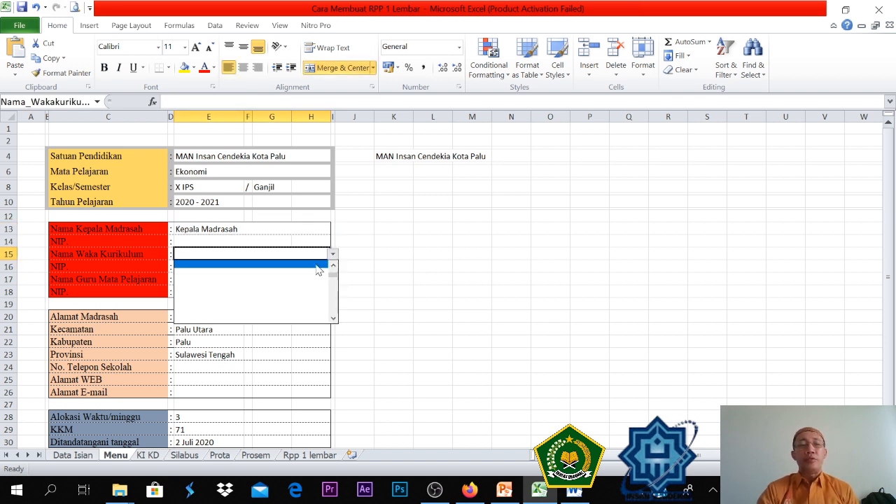
pyautogui.moveTo(334, 275); pyautogui.dragTo(333, 271)
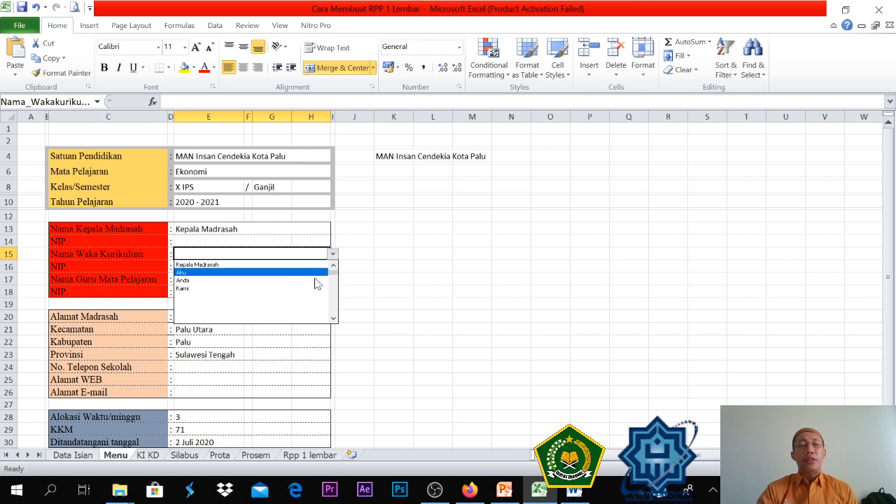
pyautogui.click(247, 280)
# - Choose Aku from the list of names as the Nama Guru Mata Pelajaran entry in row 17
pyautogui.click(286, 290)
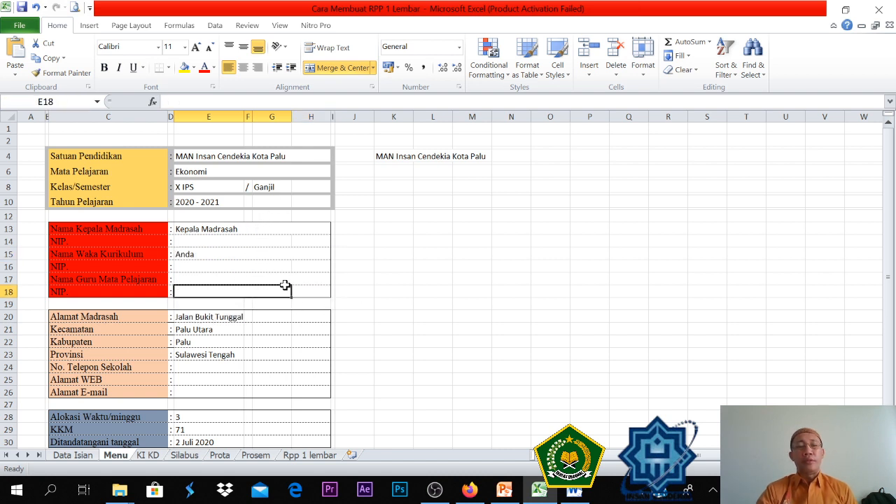
pyautogui.click(290, 279)
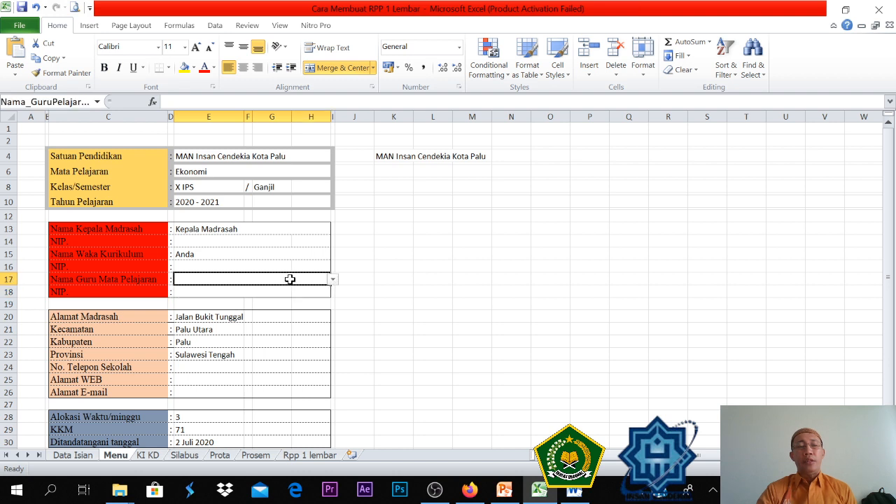
pyautogui.click(333, 280)
pyautogui.scroll(3, 324, 299)
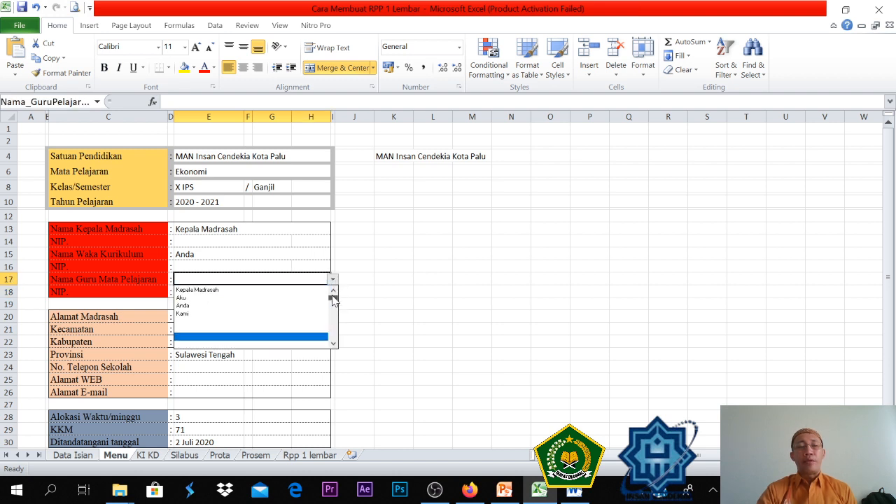
pyautogui.click(297, 299)
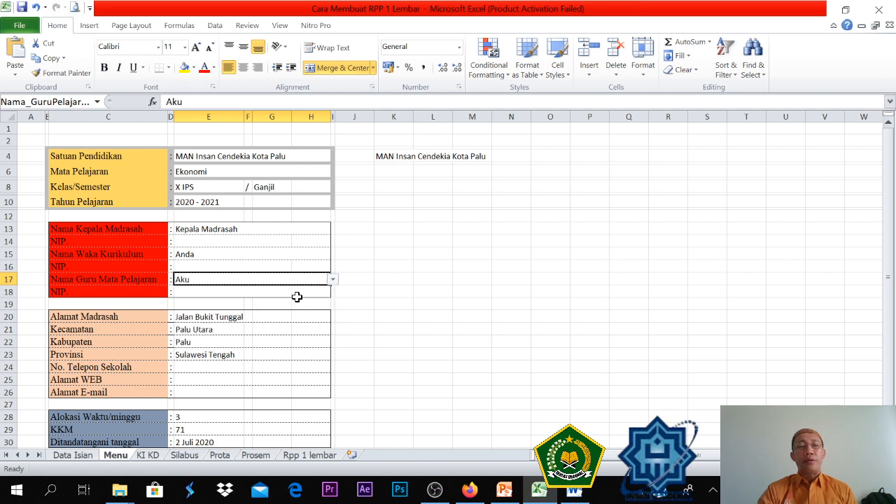
pyautogui.click(410, 304)
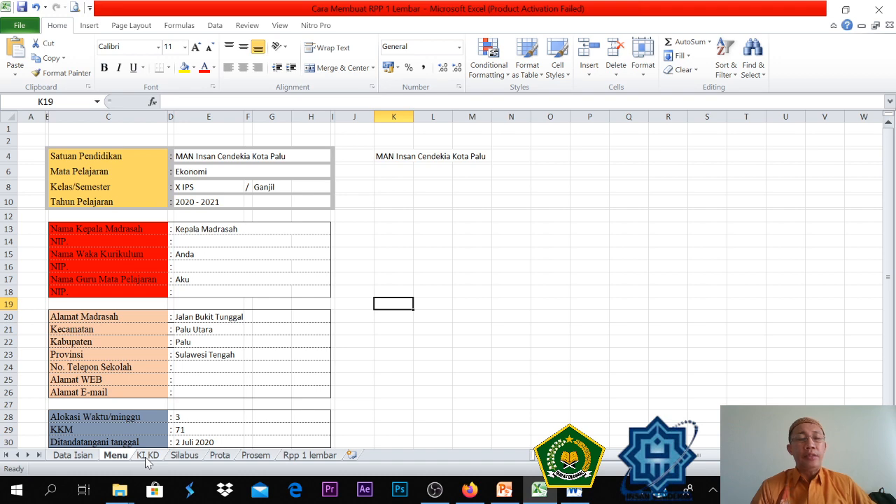
# - Examine the identity rows and Kompetensi Dasar table on the KI KD sheet and compare them with the Menu sheet's data
pyautogui.click(147, 456)
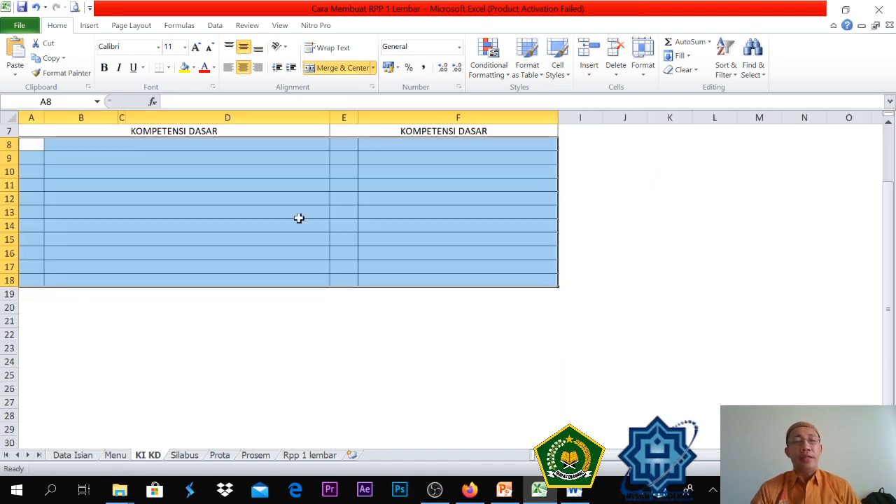
pyautogui.click(225, 184)
pyautogui.scroll(2, 168, 166)
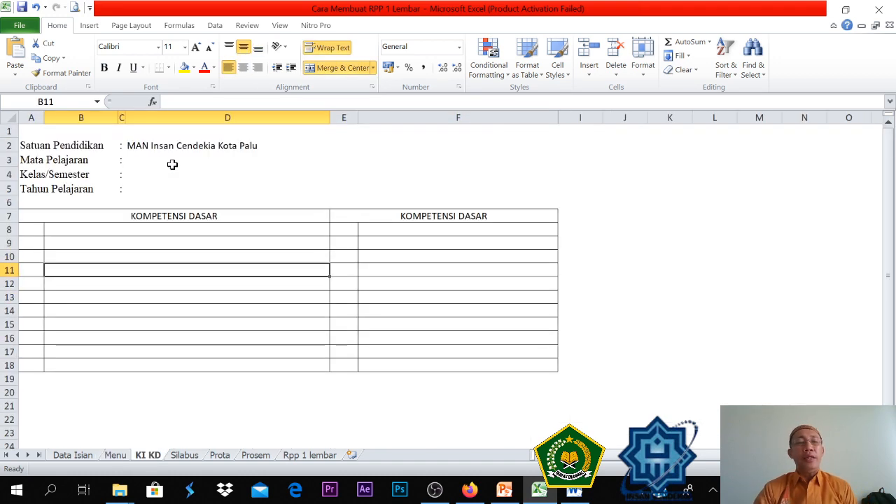
pyautogui.click(152, 158)
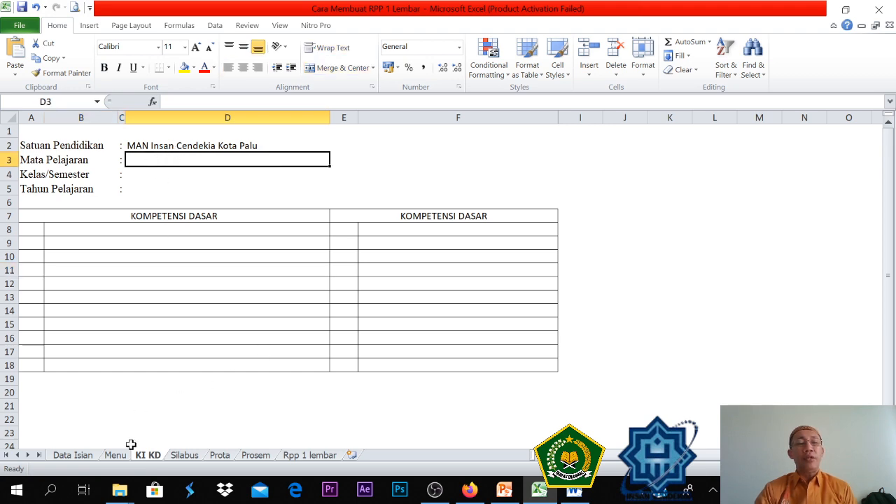
pyautogui.click(114, 456)
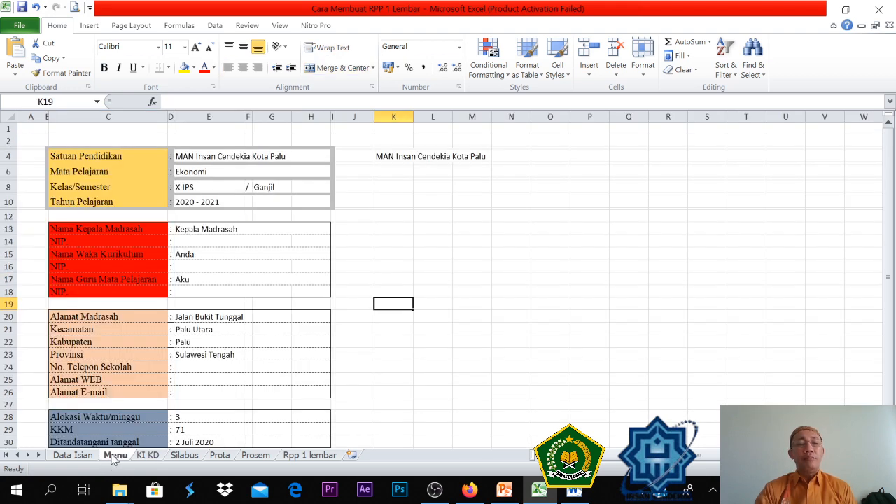
pyautogui.click(154, 457)
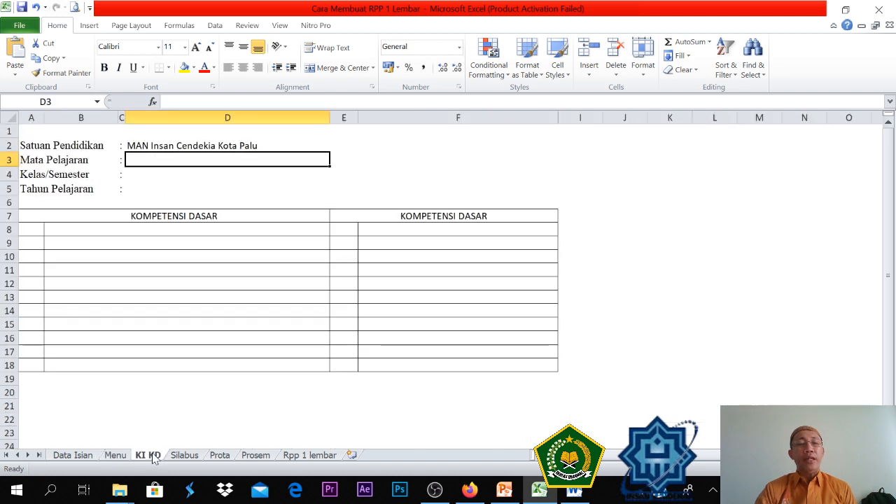
pyautogui.click(190, 144)
# - Link the Mata Pelajaran cell D3 on the KI KD sheet to the Mata Pelajaran entry on the Menu sheet
pyautogui.moveTo(180, 163); pyautogui.dragTo(192, 162)
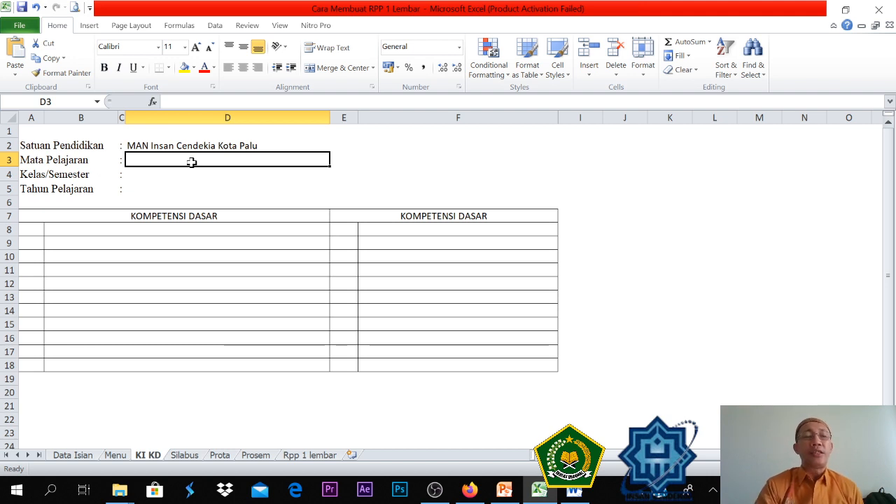
pyautogui.write('=')
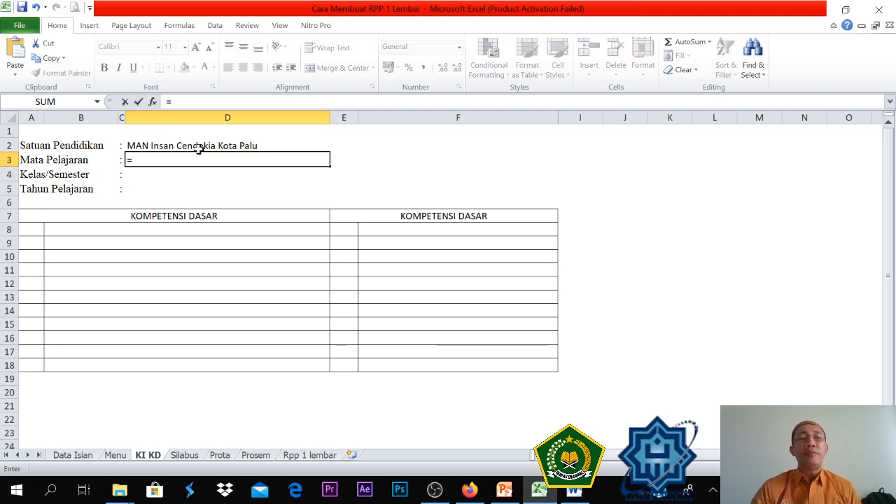
pyautogui.click(119, 455)
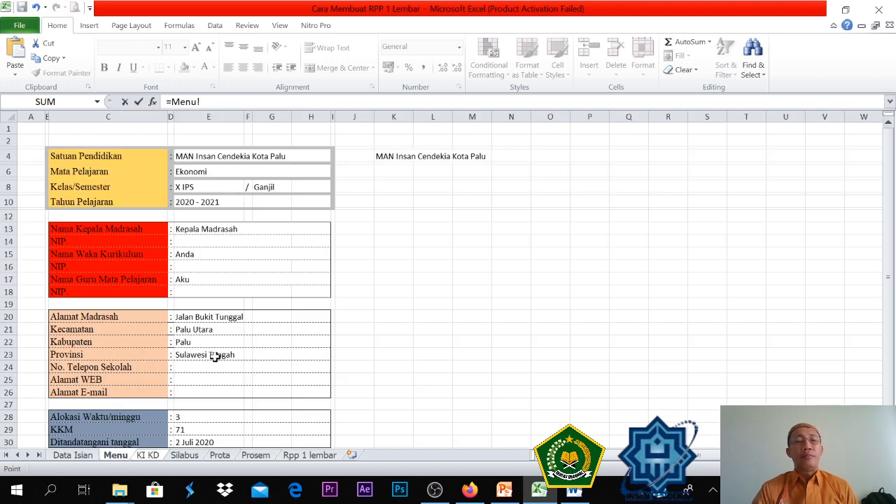
pyautogui.click(205, 176)
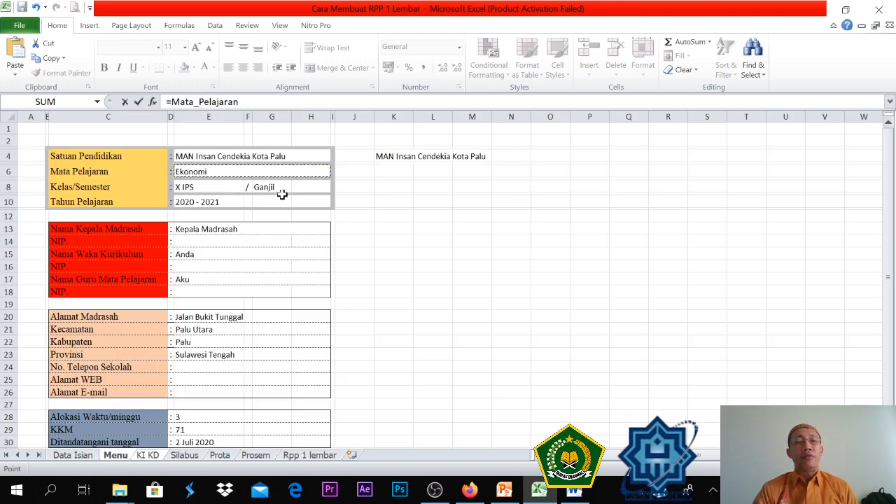
pyautogui.press('Return')
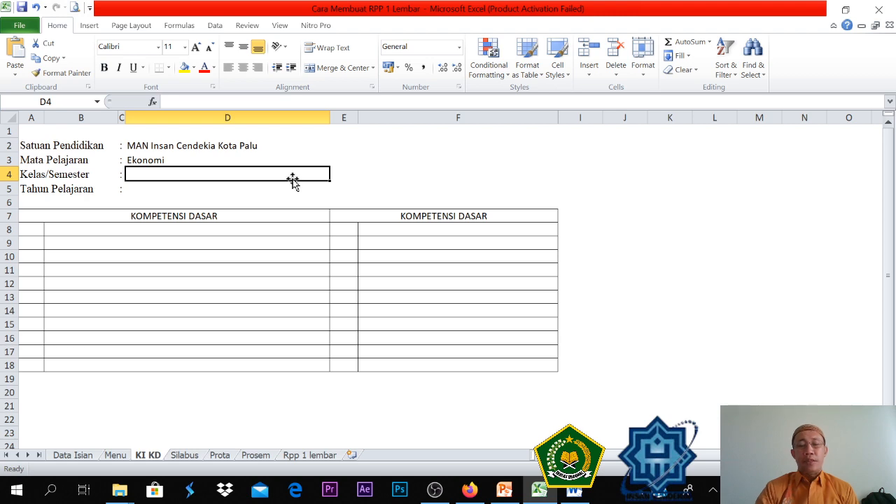
# - Link the Kelas/Semester cell D4 on the KI KD sheet to the class entry on the Menu sheet
pyautogui.write('=')
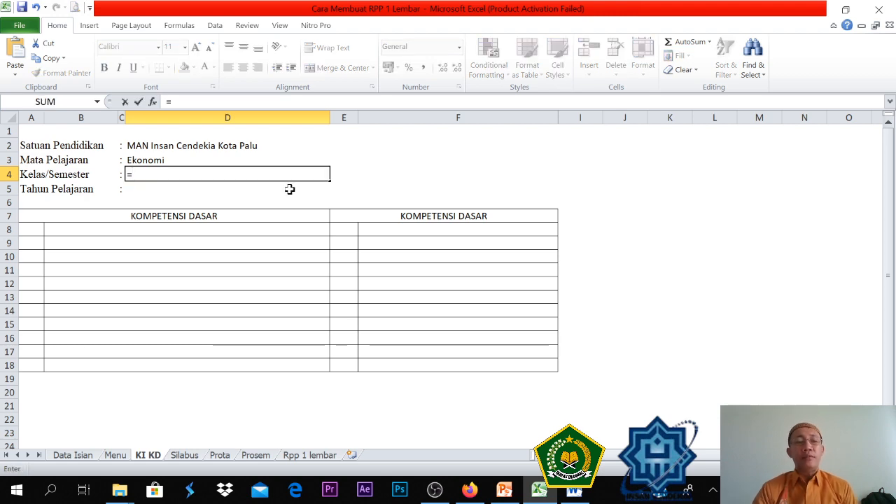
pyautogui.click(115, 456)
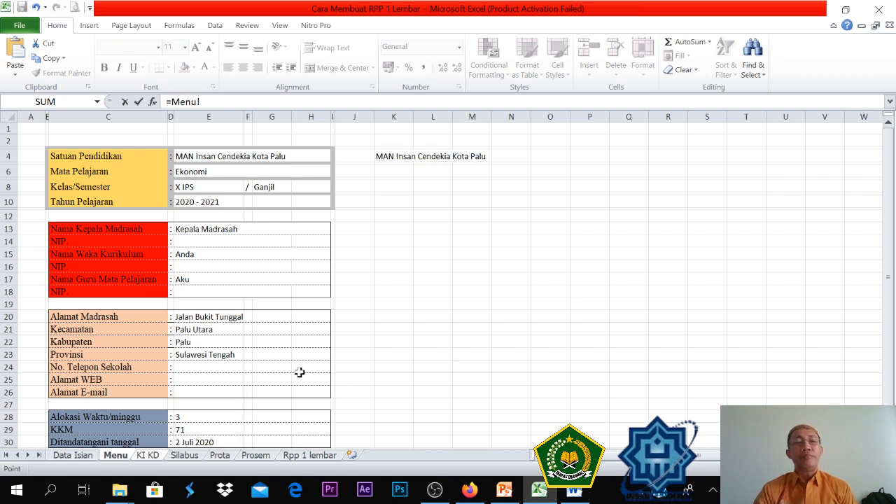
pyautogui.click(189, 187)
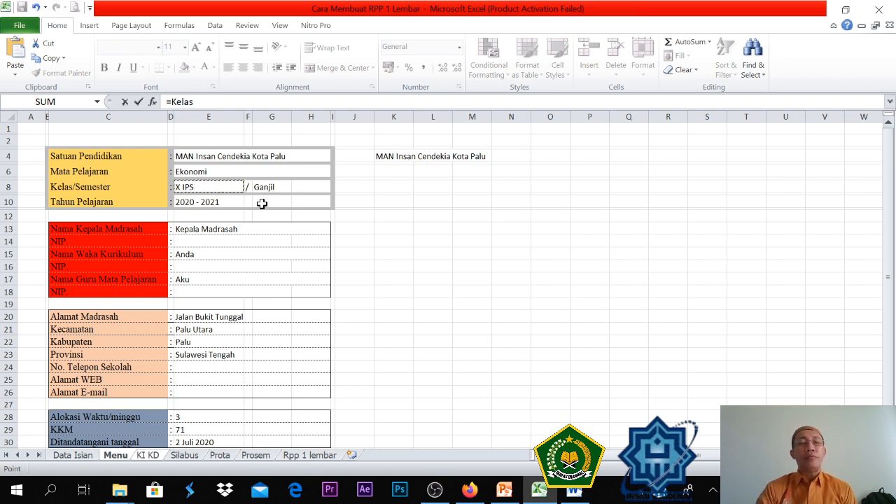
pyautogui.press('Return')
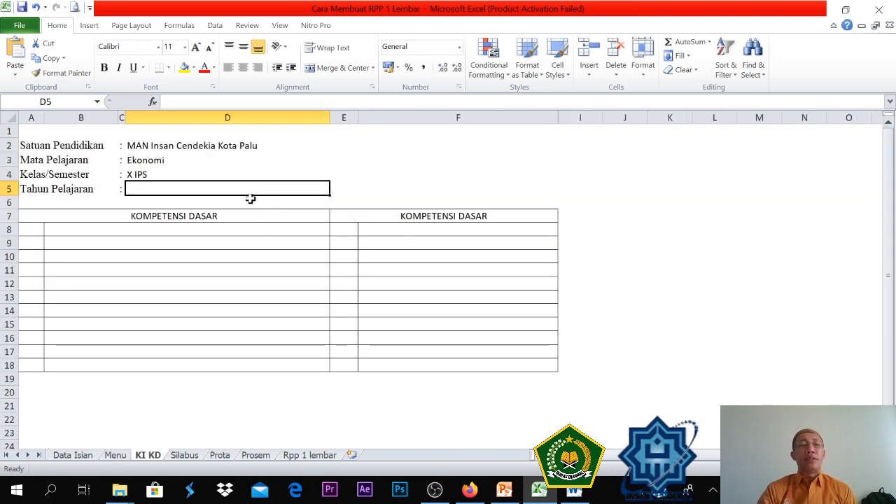
pyautogui.click(152, 175)
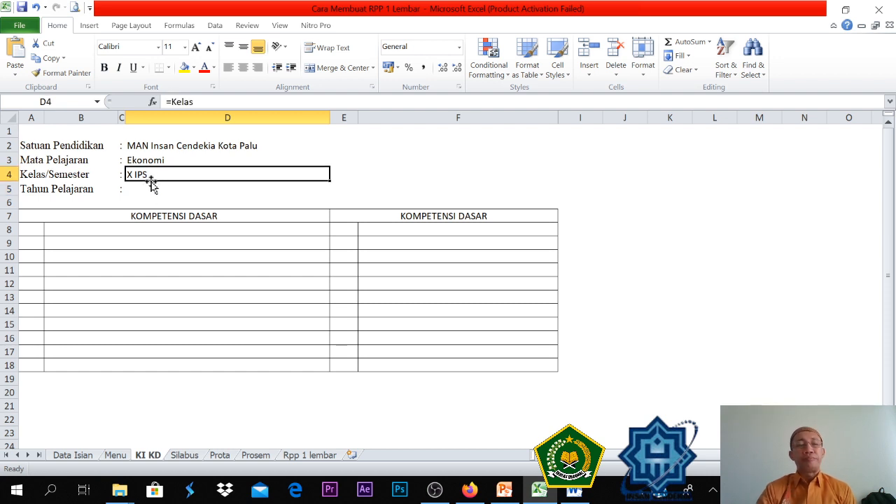
# - Link the Tahun Pelajaran cell D5 on the KI KD sheet to the Tahun Pelajaran entry on the Menu sheet
pyautogui.click(145, 195)
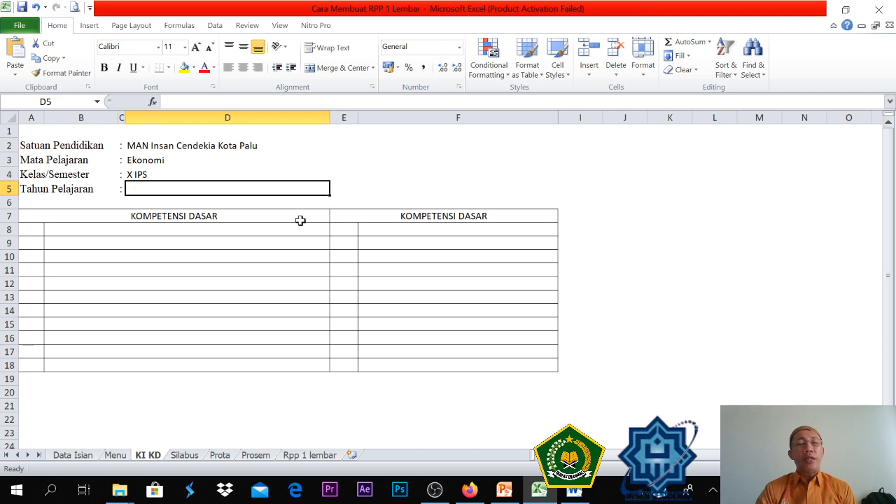
pyautogui.write('=')
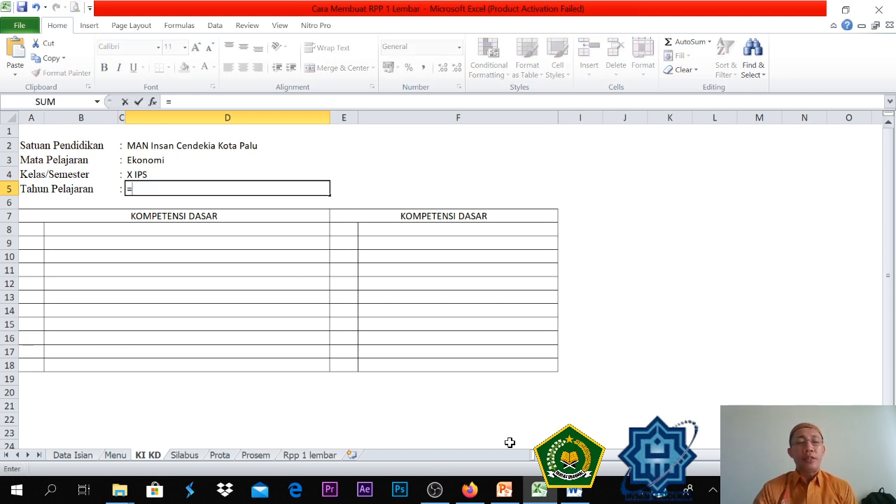
pyautogui.click(115, 456)
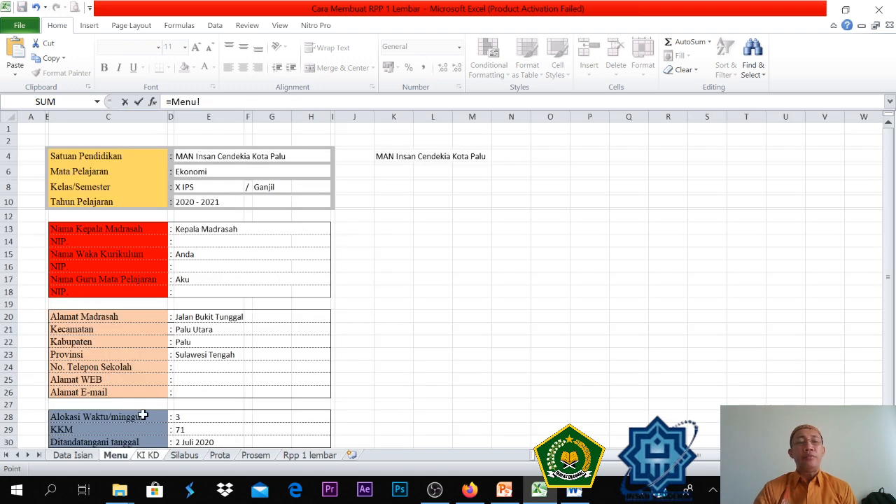
pyautogui.click(220, 201)
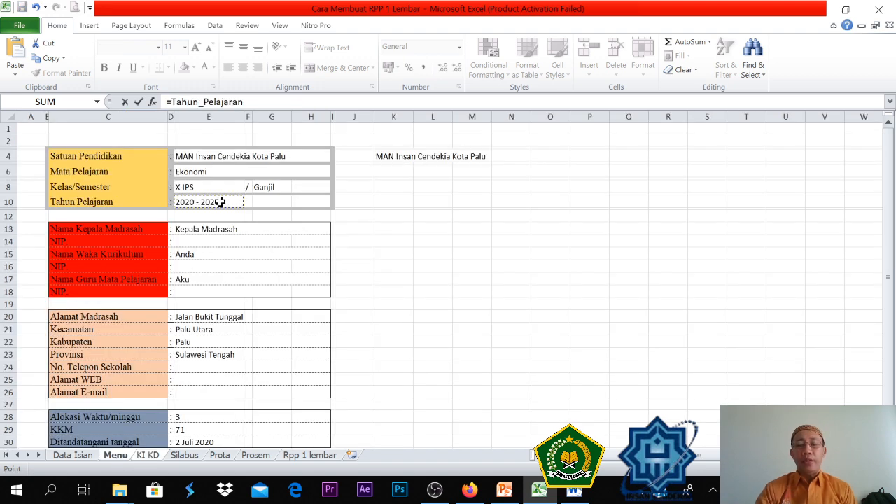
pyautogui.press('Return')
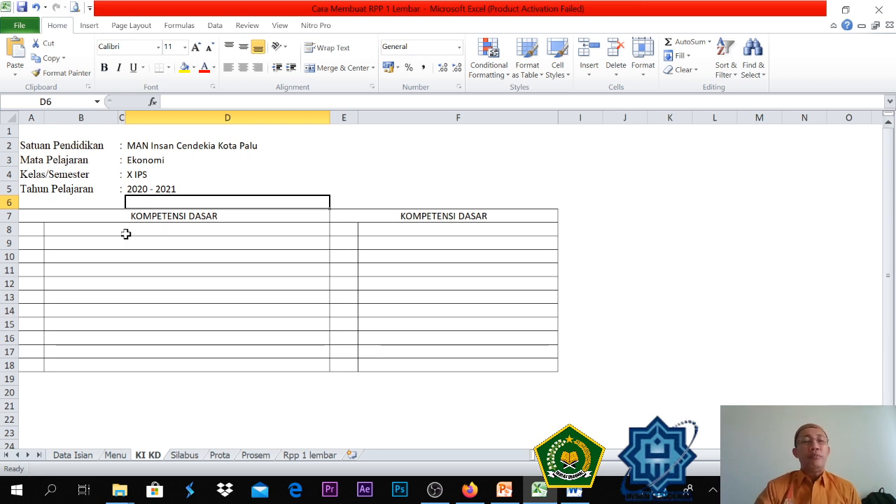
# - Switch to the Silabus document in Word and copy the competency 3.1 text "Mendeskripsikan konsep ilmu ekonomi"
pyautogui.click(39, 230)
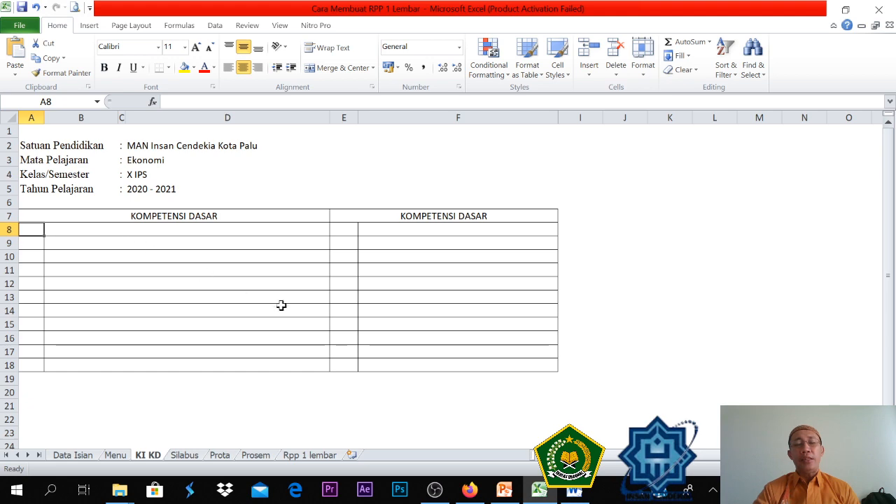
pyautogui.moveTo(577, 494)
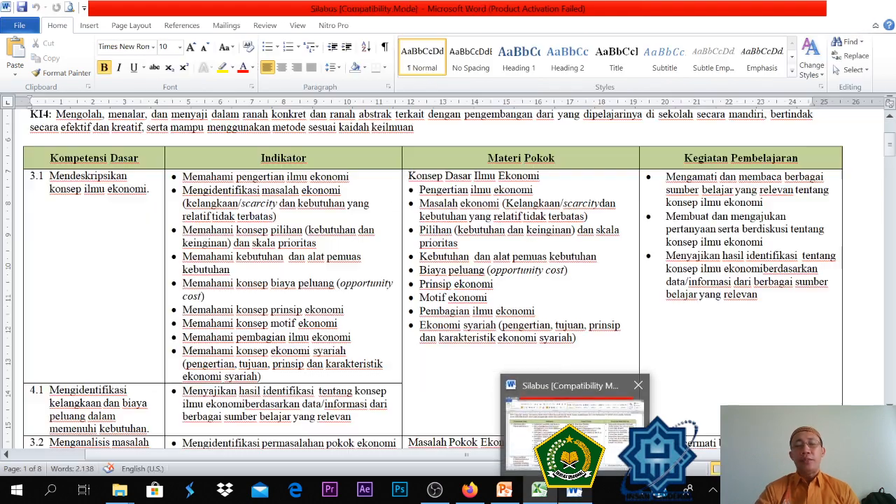
pyautogui.click(575, 428)
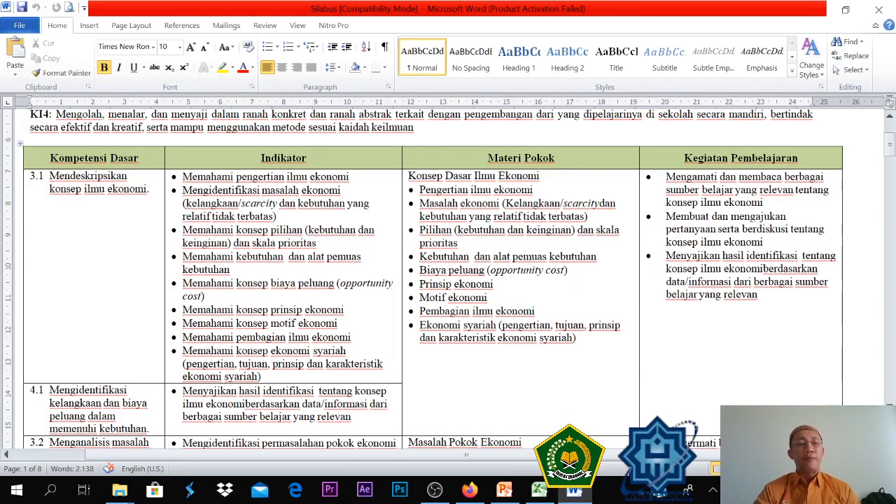
pyautogui.moveTo(49, 175); pyautogui.dragTo(147, 189)
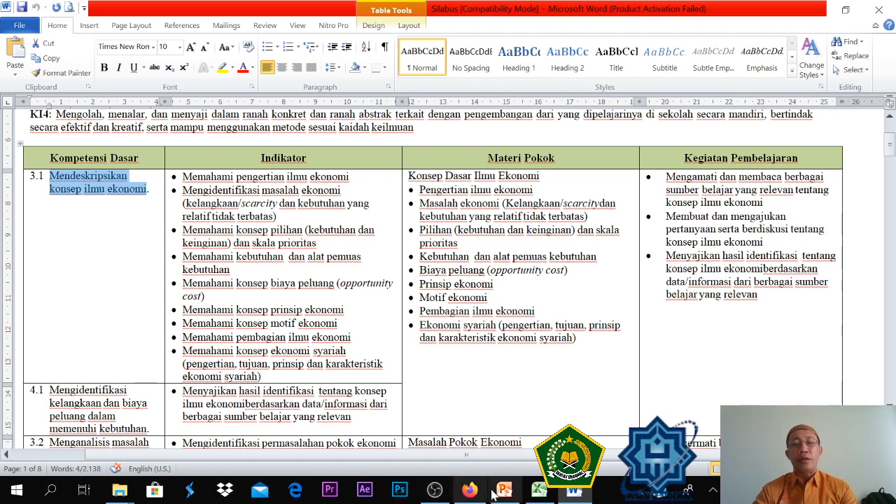
# - Return to the Excel workbook and paste the copied competency text as cell content in B8 of the KI KD sheet
pyautogui.click(539, 490)
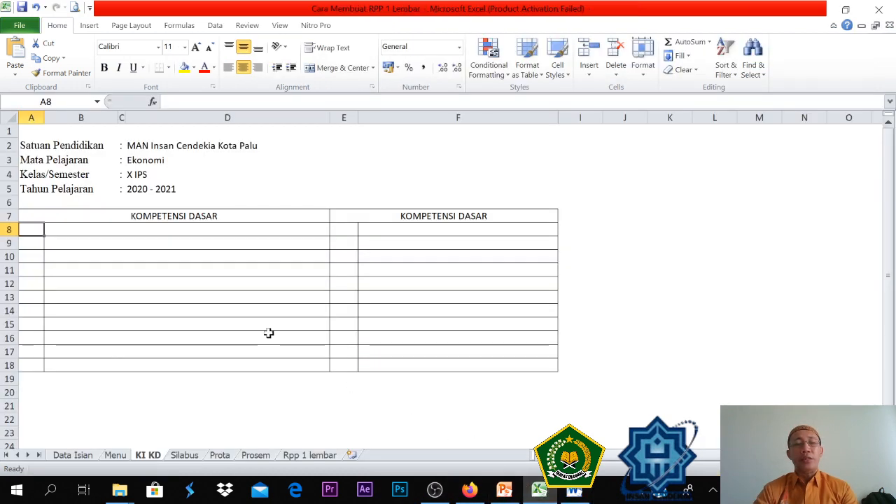
pyautogui.click(82, 232)
pyautogui.hotkey('ctrl', 'v')
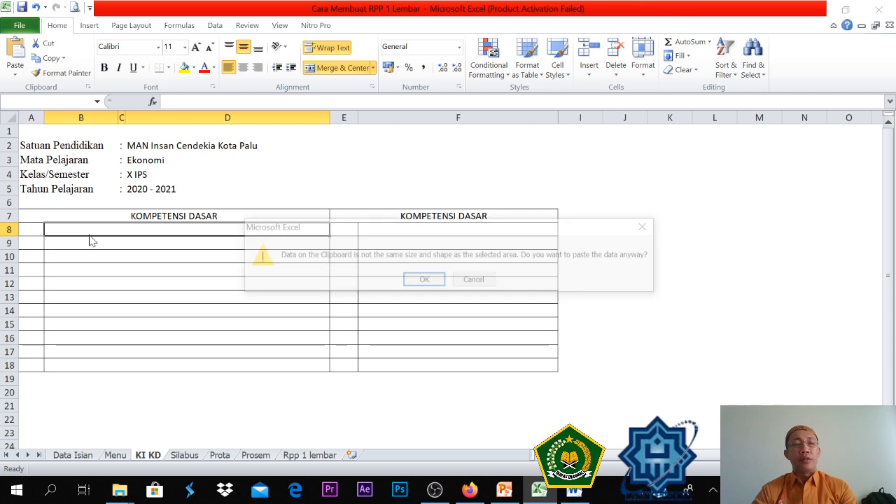
pyautogui.click(421, 282)
pyautogui.click(448, 290)
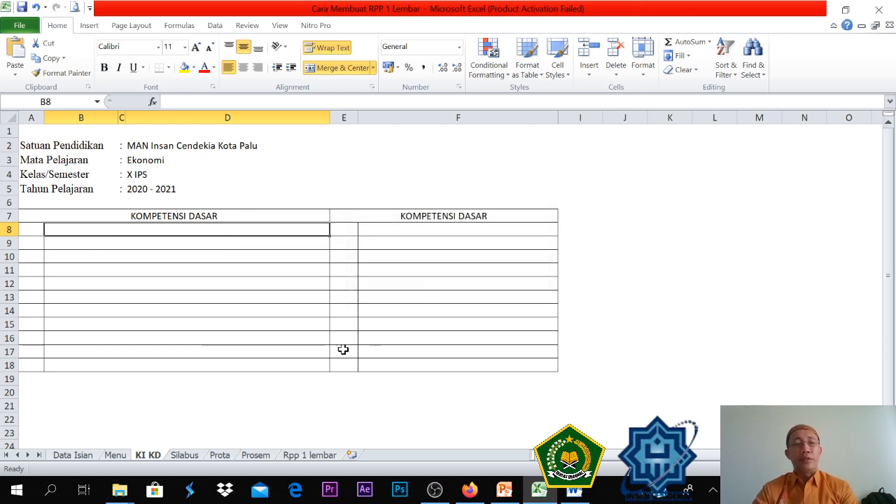
pyautogui.hotkey('ctrl', 'v')
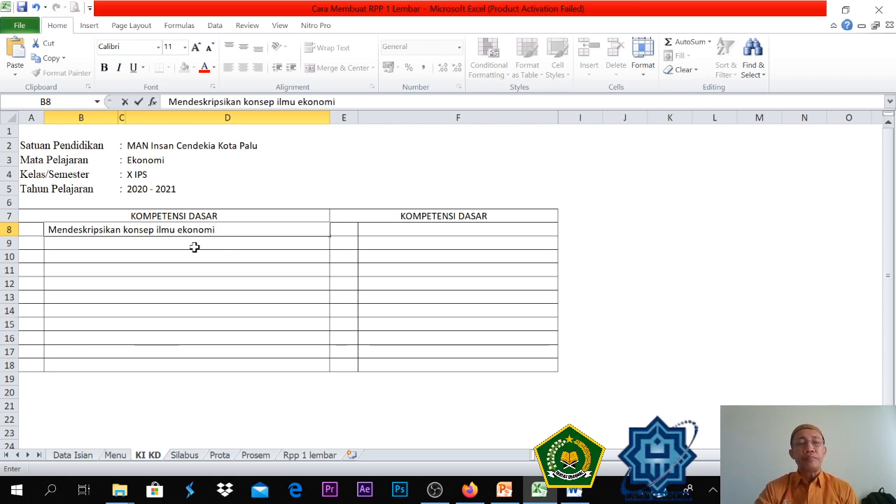
# - Enter the competency number 3.1 in cell A8 beside the pasted text
pyautogui.click(35, 228)
pyautogui.write('3.1')
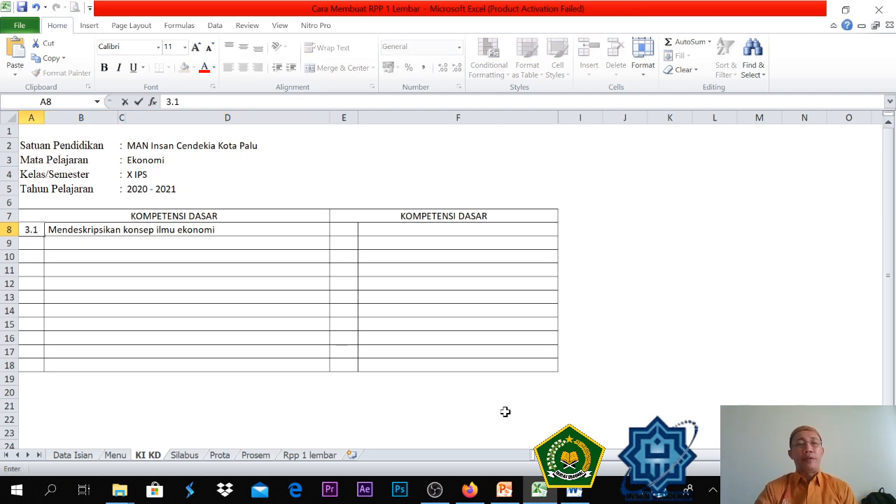
pyautogui.click(38, 238)
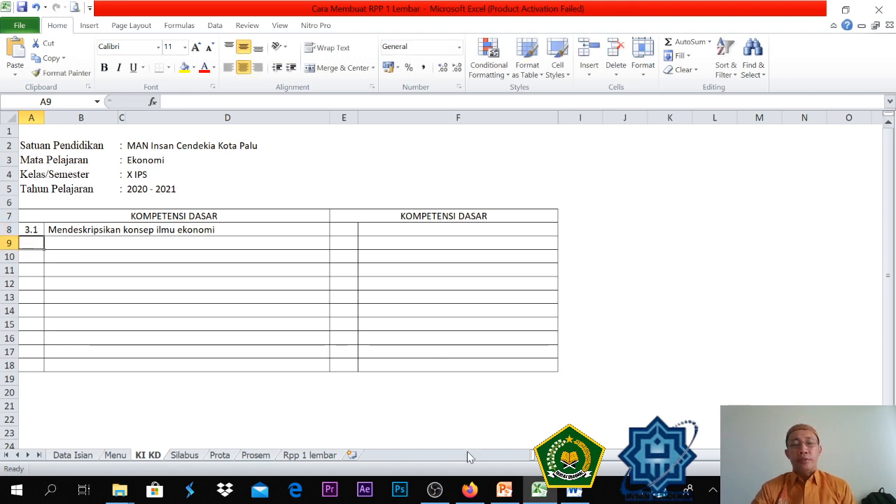
# - Copy the competency 4.1 text from the Word Silabus into F8 of the Excel KI KD sheet and enter 4.1 in E8
pyautogui.click(574, 490)
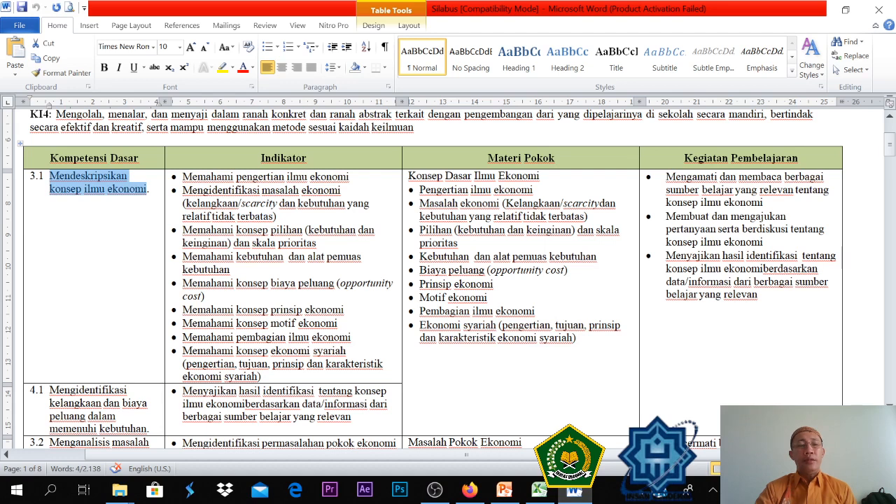
pyautogui.moveTo(49, 390); pyautogui.dragTo(145, 428)
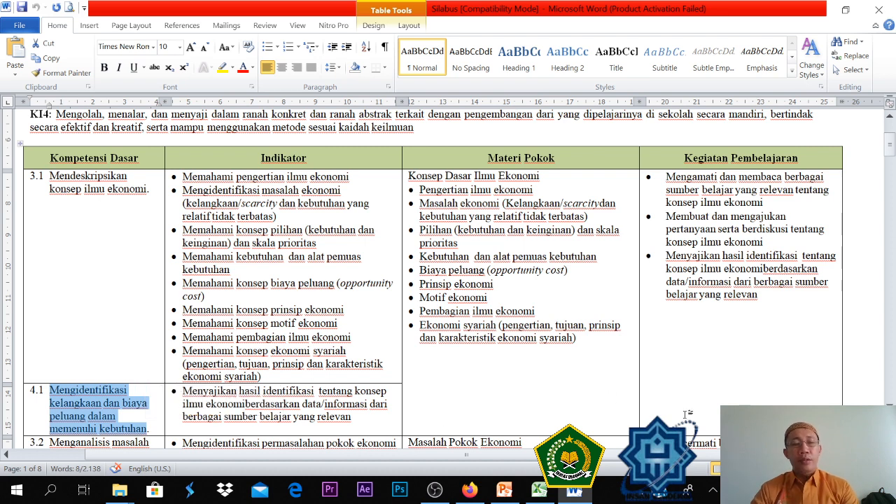
pyautogui.click(539, 491)
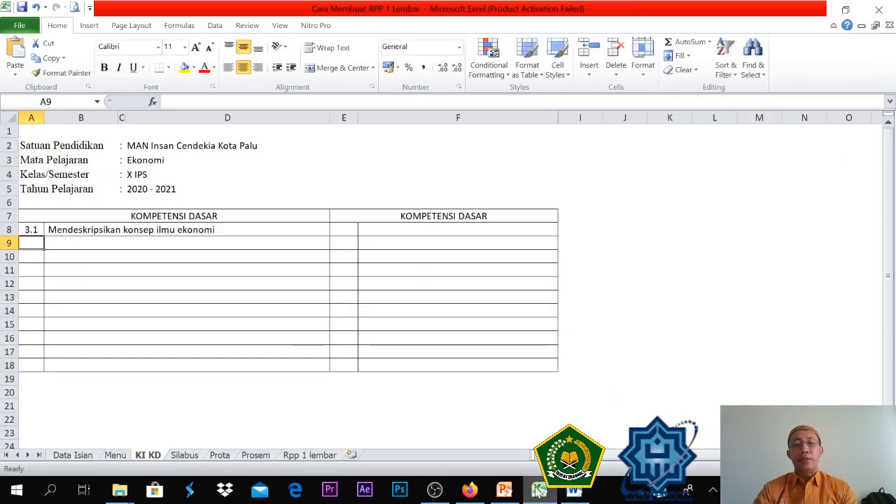
pyautogui.click(380, 232)
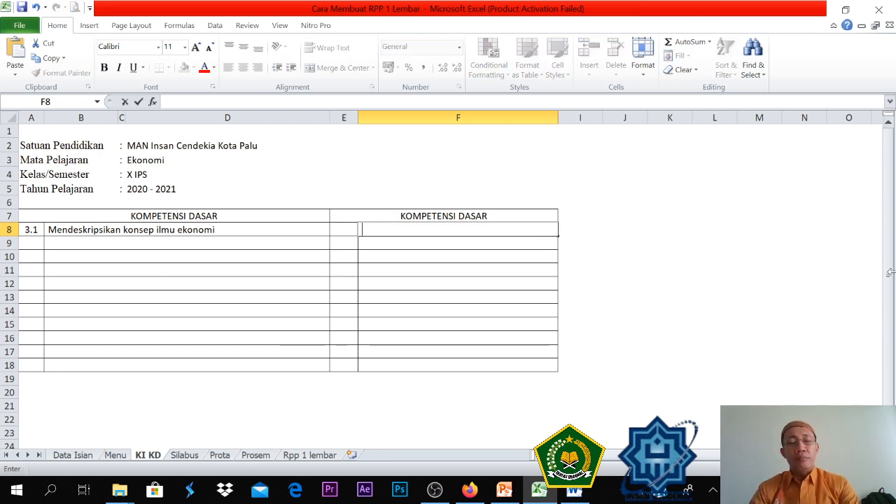
pyautogui.hotkey('ctrl', 'v')
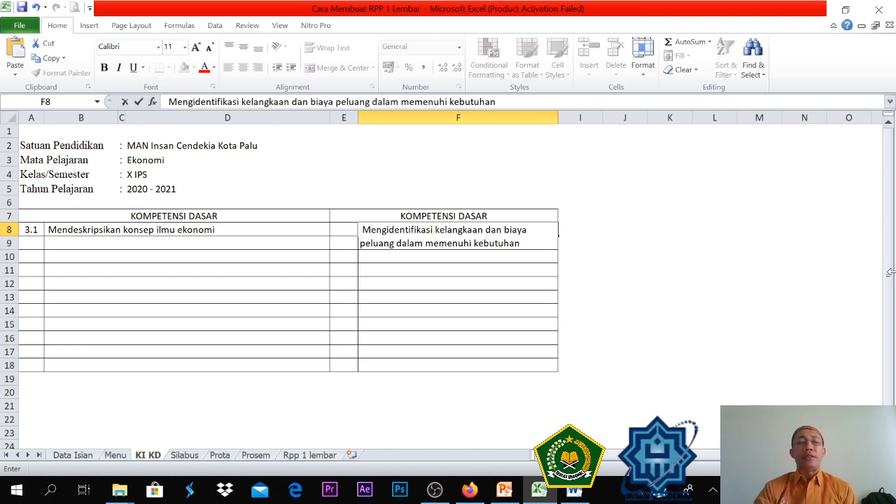
pyautogui.press('Return')
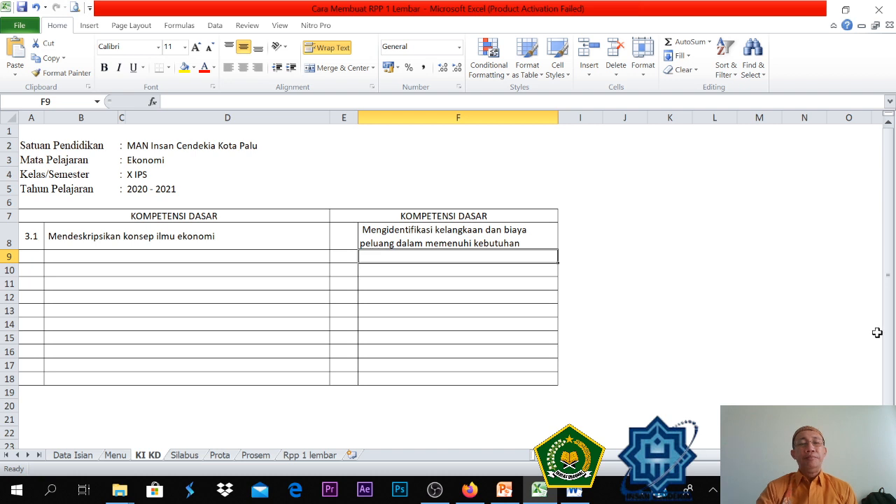
pyautogui.click(342, 240)
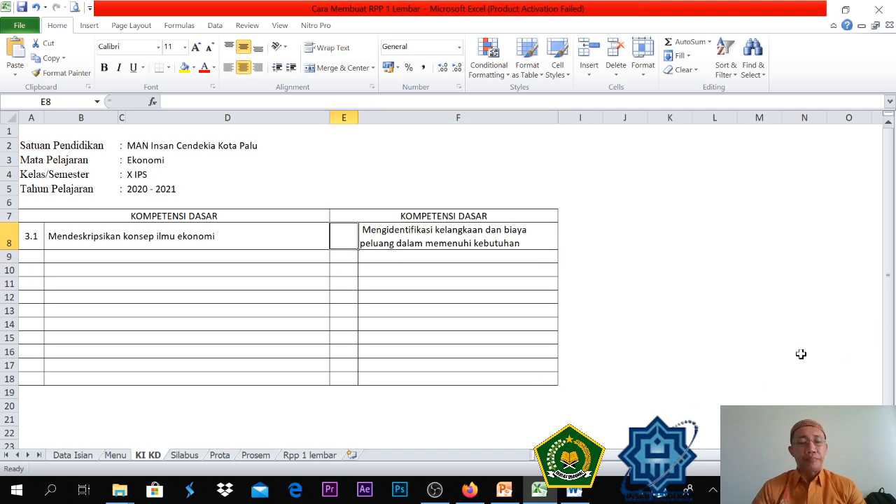
pyautogui.write('4.1')
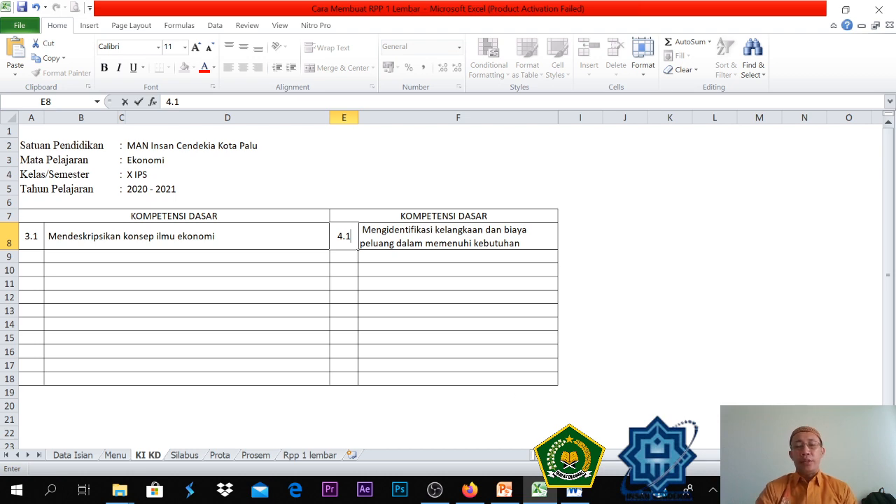
# - Copy the first line of competency 3.2, "Menganalisis masalah", from the Word Silabus into B9 of the Excel KI KD sheet
pyautogui.click(574, 491)
pyautogui.scroll(-3, 448, 280)
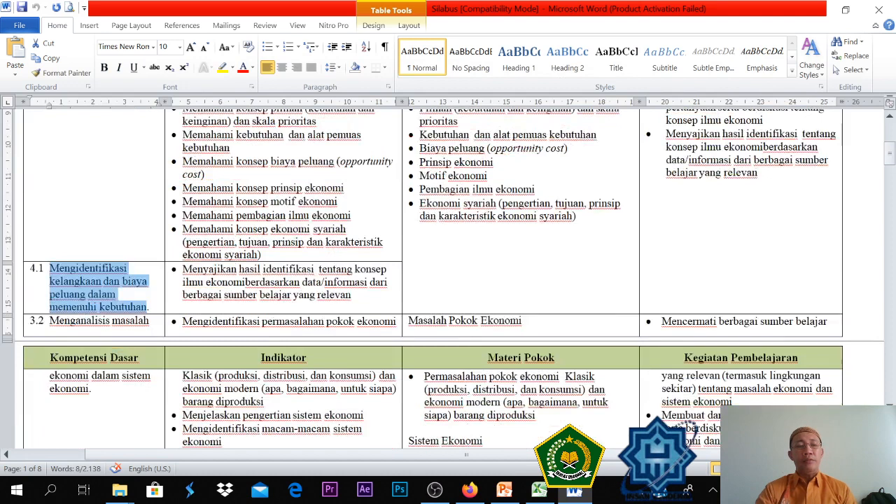
pyautogui.scroll(-3, 448, 280)
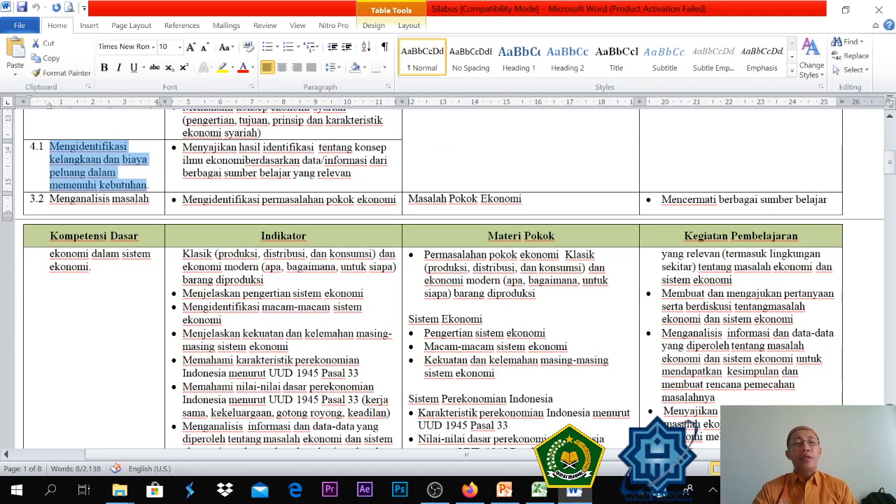
pyautogui.moveTo(49, 199); pyautogui.dragTo(150, 198)
pyautogui.hotkey('ctrl', 'c')
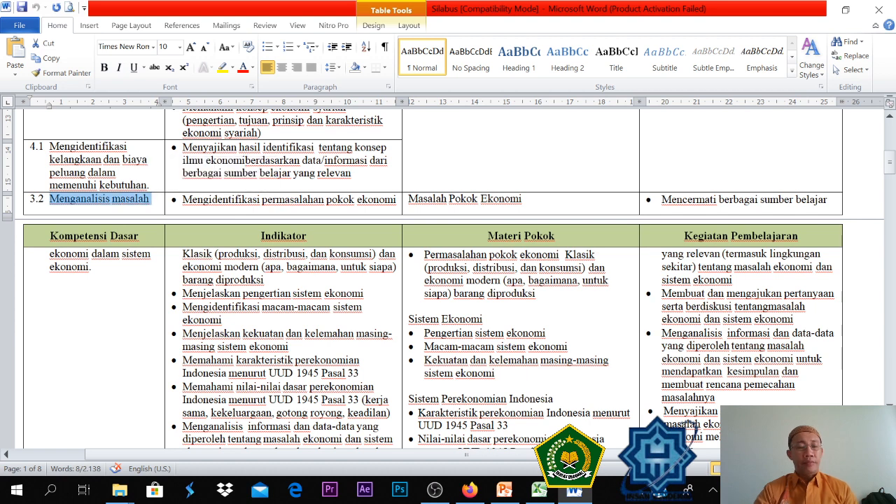
pyautogui.click(539, 490)
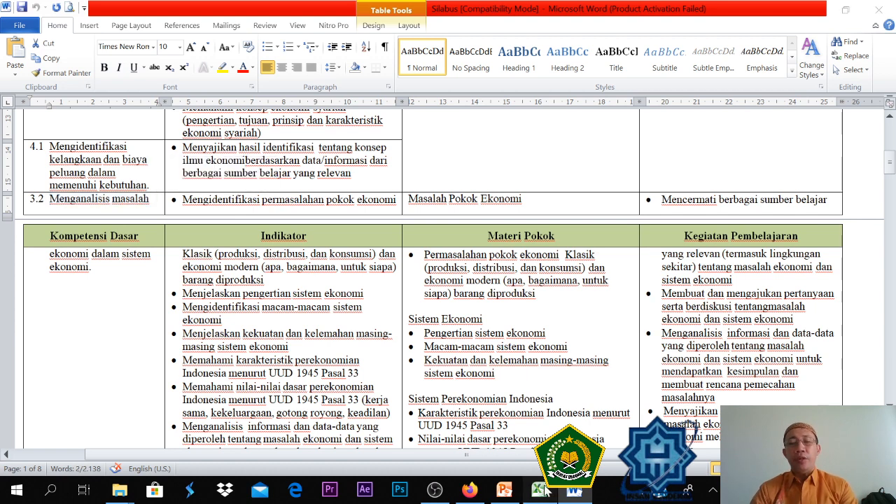
pyautogui.click(102, 254)
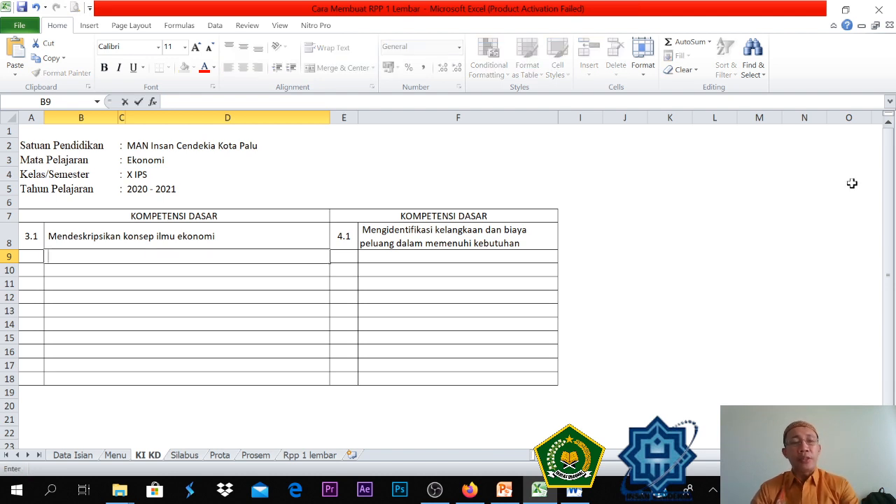
pyautogui.hotkey('ctrl', 'v')
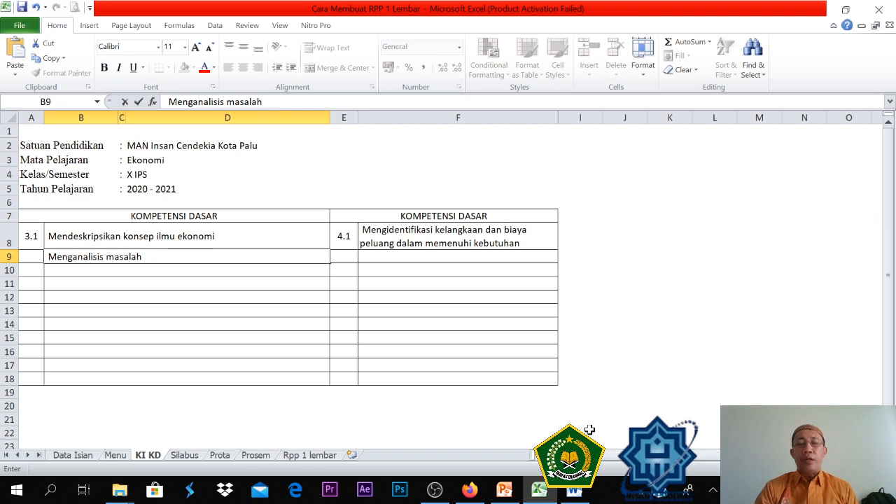
# - Copy the rest of competency 3.2, "ekonomi dalam sistem ekonomi", from the Word Silabus and append it to the text in B9 in Excel
pyautogui.click(574, 490)
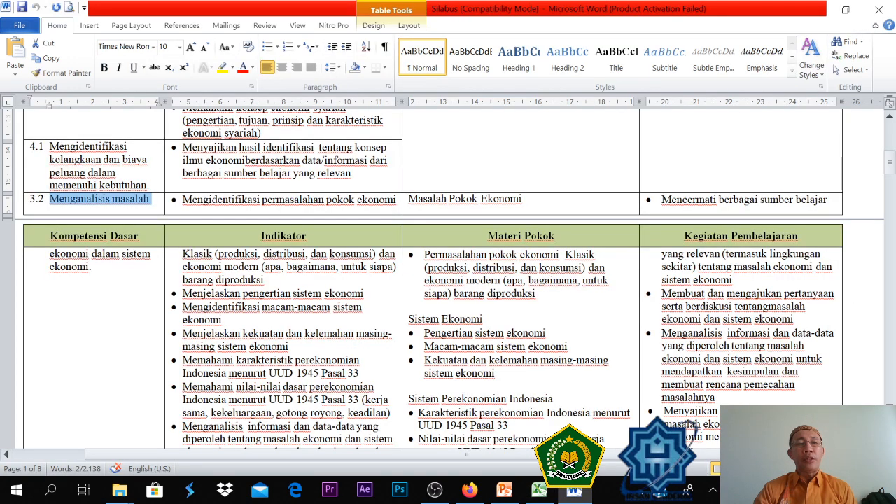
pyautogui.moveTo(49, 254); pyautogui.dragTo(89, 267)
pyautogui.hotkey('ctrl', 'c')
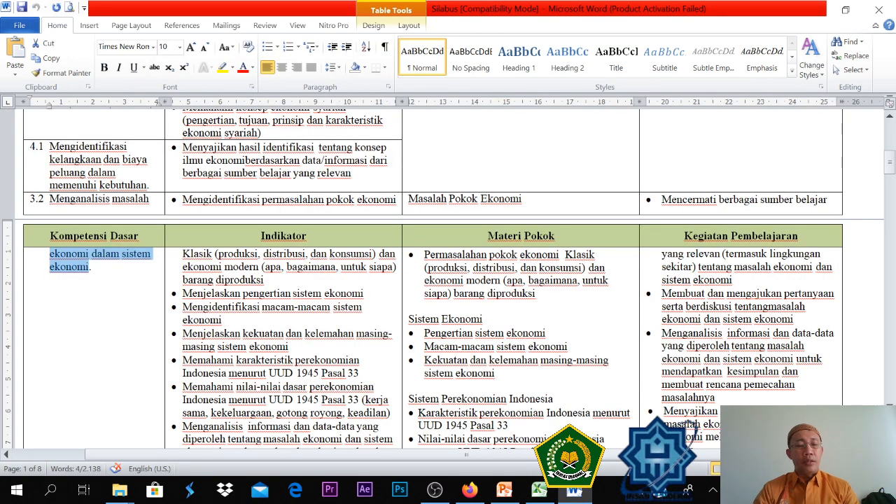
pyautogui.click(539, 490)
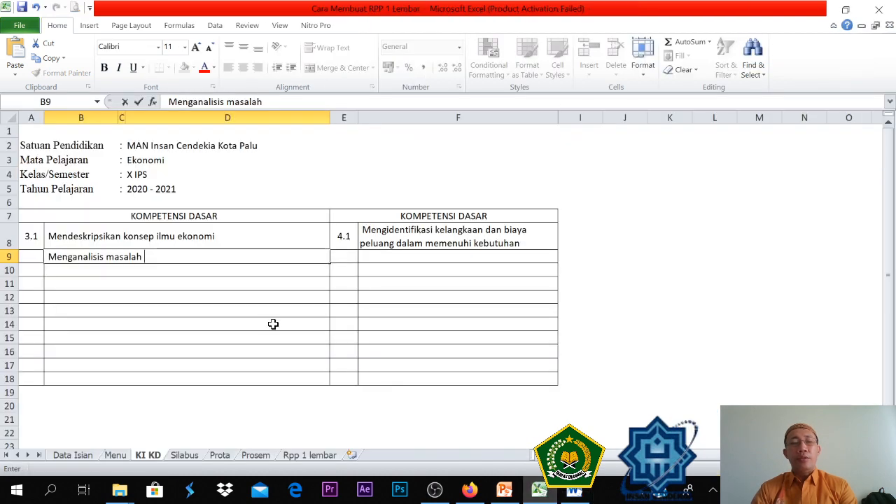
pyautogui.hotkey('ctrl', 'v')
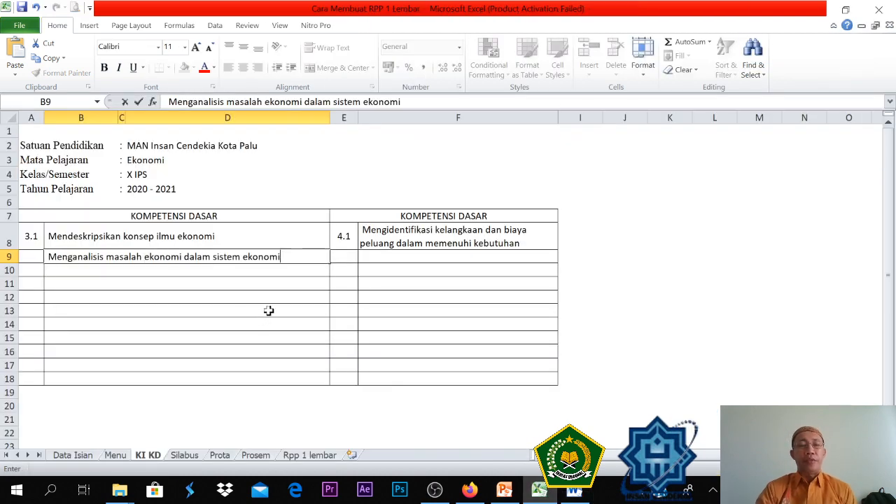
pyautogui.press('Return')
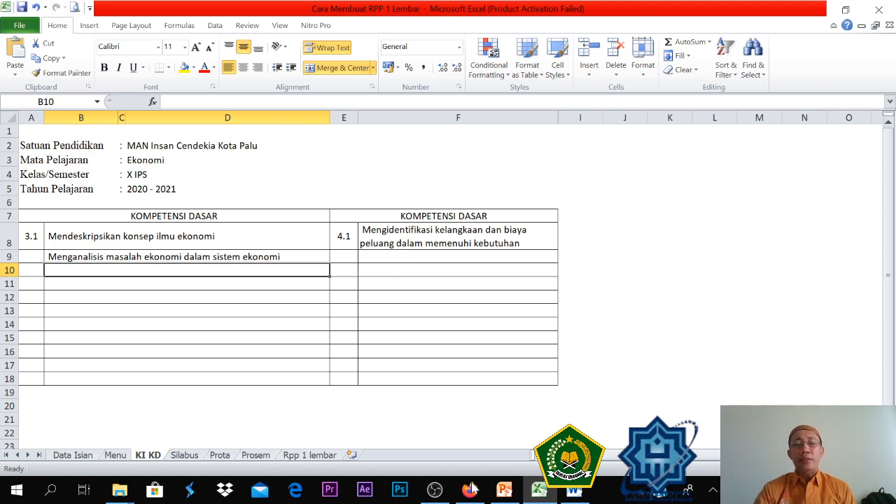
# - Copy the competency 4.2 text "Menyajikan hasil analisis masalah ekonomi dalam sistem ekonomi." from the Word Silabus into F9 of the Excel KI KD sheet
pyautogui.click(574, 491)
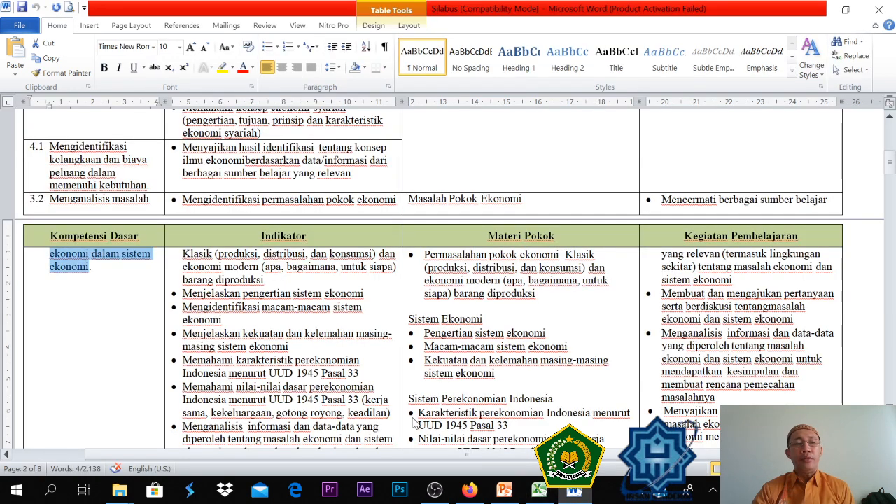
pyautogui.scroll(-3, 413, 420)
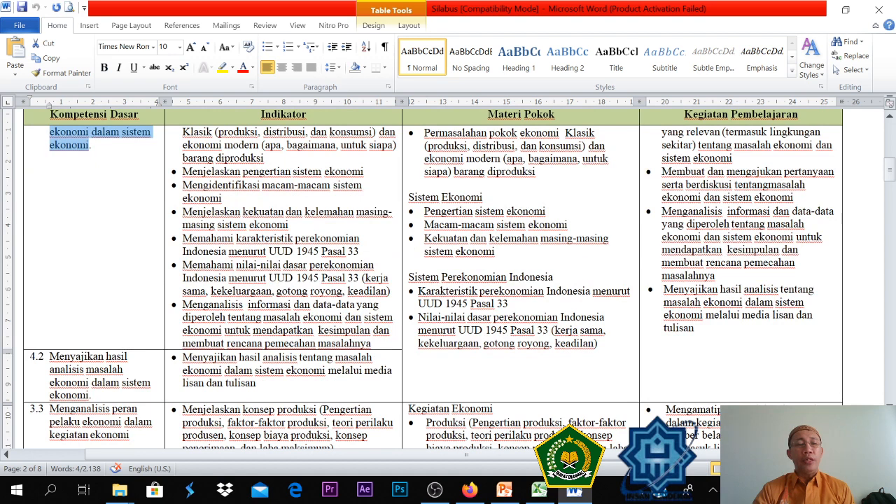
pyautogui.moveTo(50, 357); pyautogui.dragTo(92, 395)
pyautogui.hotkey('ctrl', 'c')
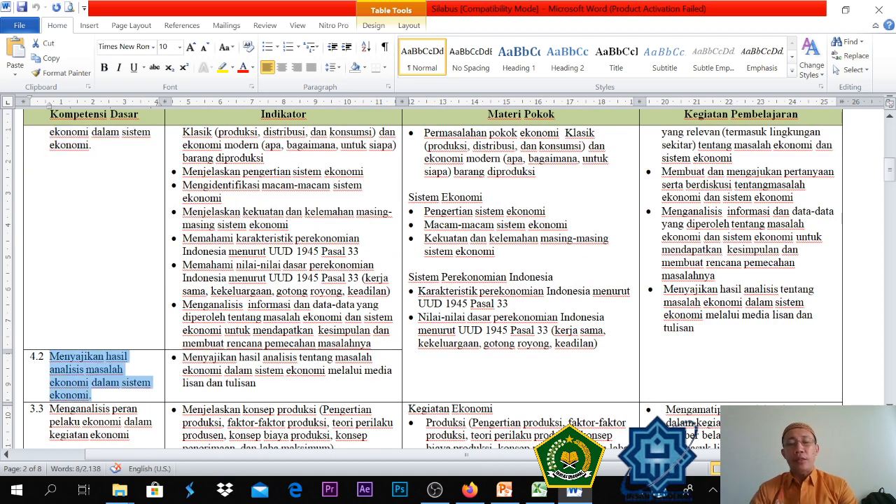
pyautogui.click(540, 491)
pyautogui.click(394, 259)
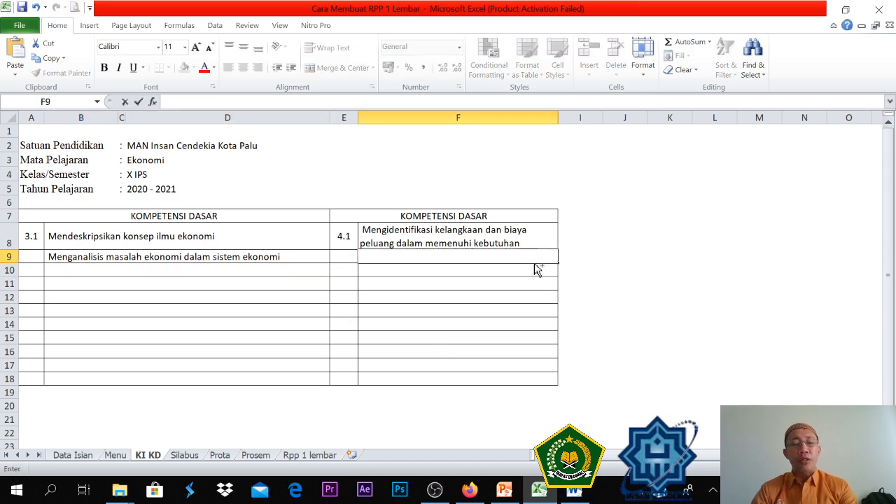
pyautogui.hotkey('ctrl', 'v')
pyautogui.press('Return')
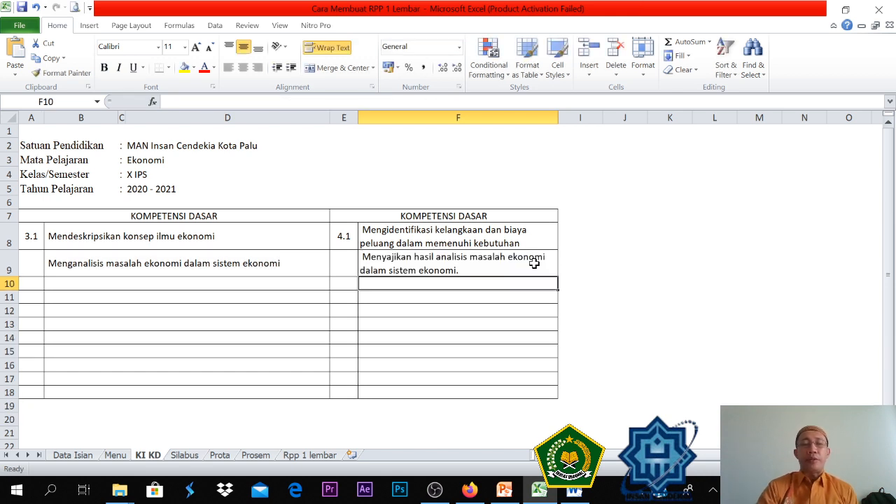
# - Enter the competency numbers 3.2 in A9 and 4.2 in E9
pyautogui.click(39, 262)
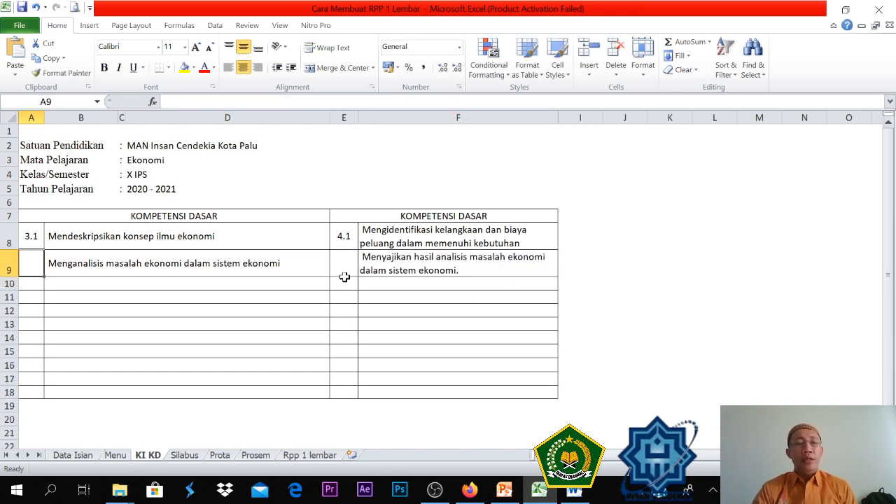
pyautogui.write('3.2')
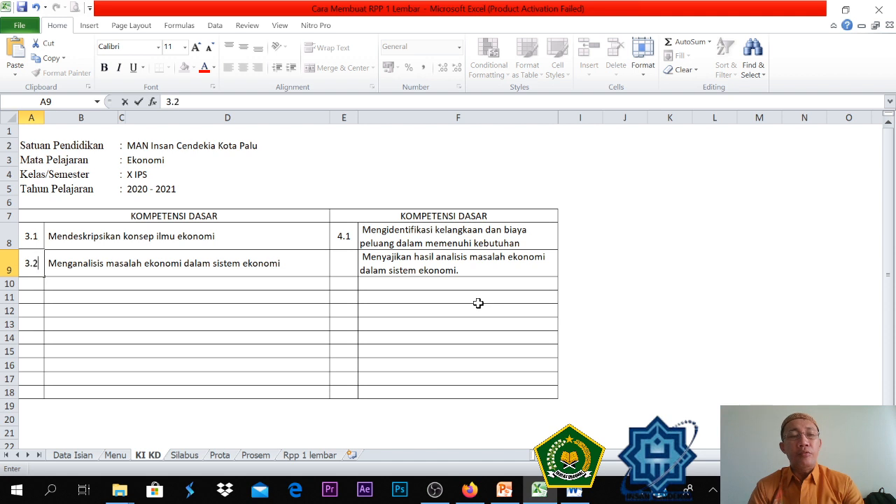
pyautogui.click(353, 269)
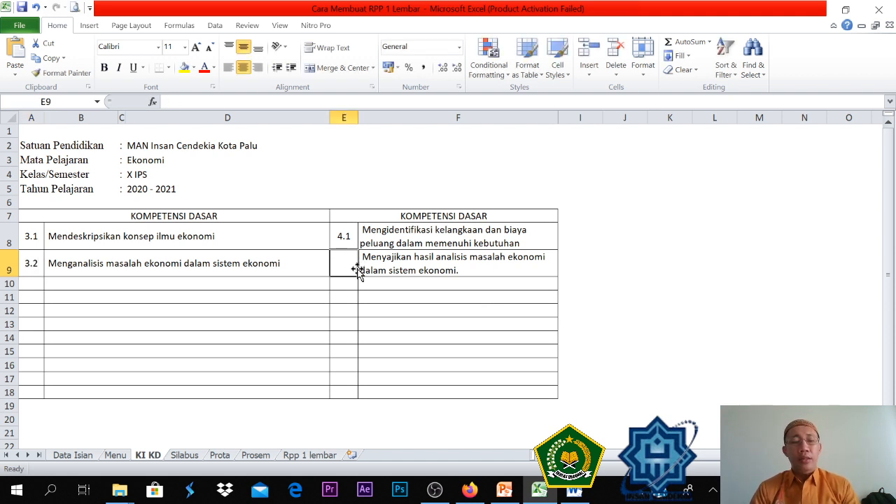
pyautogui.write('4.2')
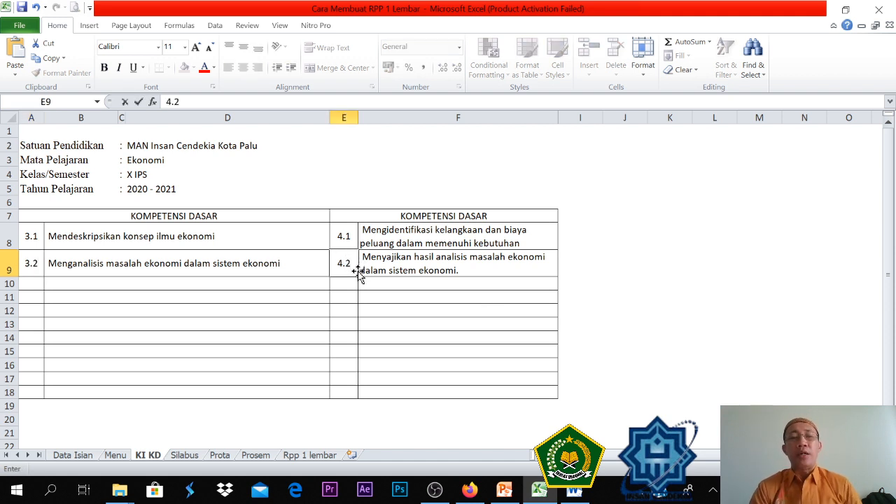
pyautogui.press('Return')
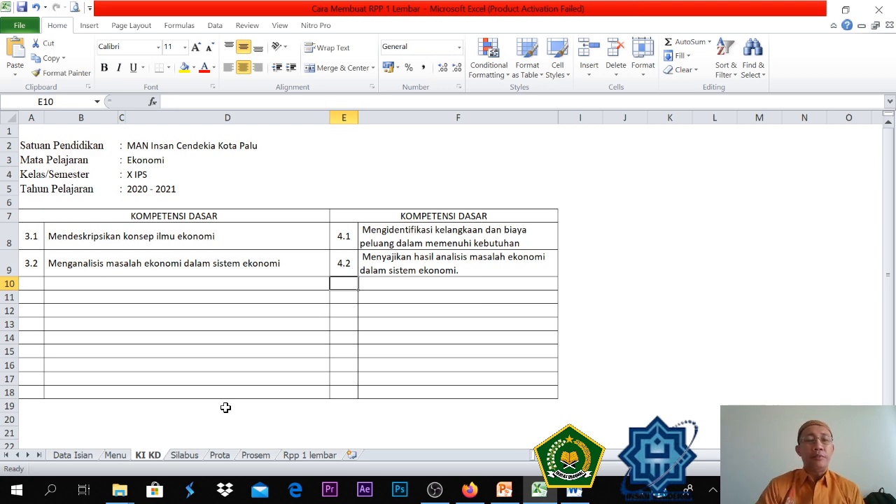
# - On the Silabus sheet, link the Bidang Studi Keahlian cell E4 to the Mata Pelajaran value on the Menu sheet
pyautogui.click(197, 456)
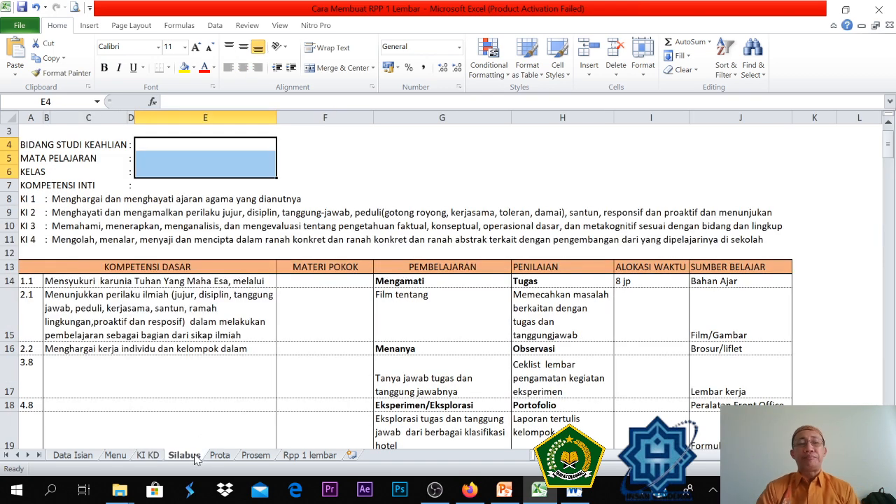
pyautogui.scroll(-3, 341, 307)
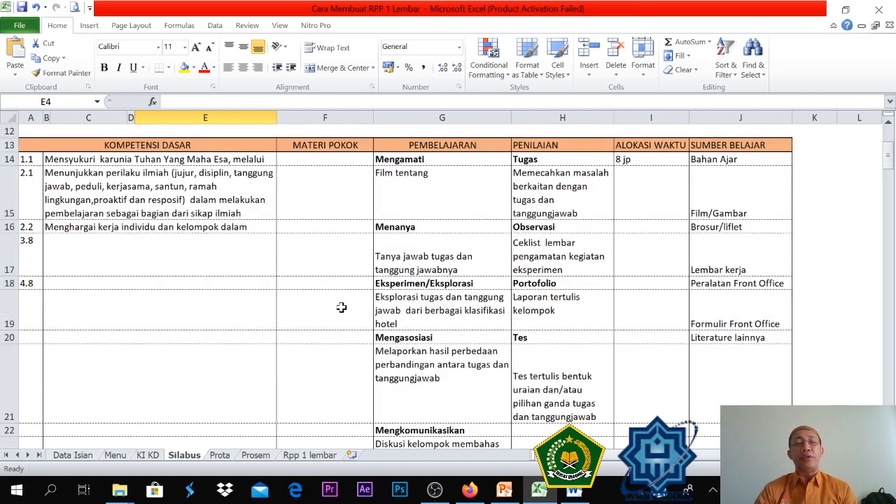
pyautogui.scroll(3, 342, 307)
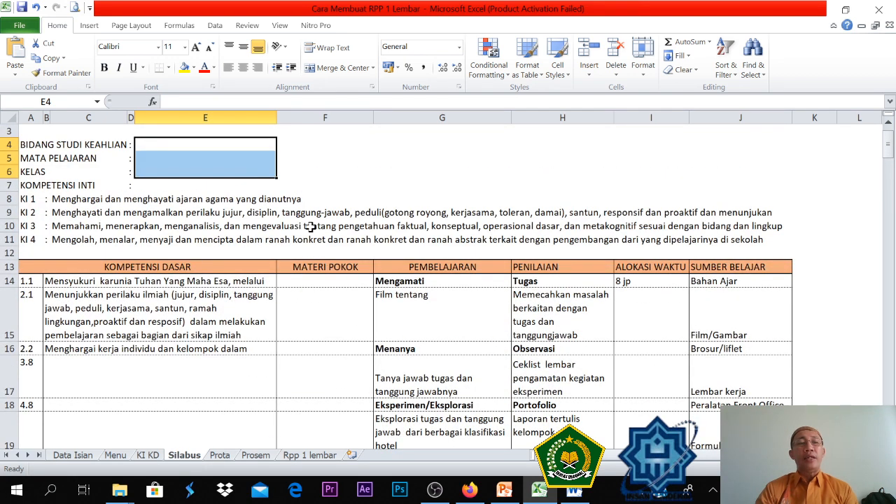
pyautogui.scroll(1, 278, 205)
pyautogui.click(186, 173)
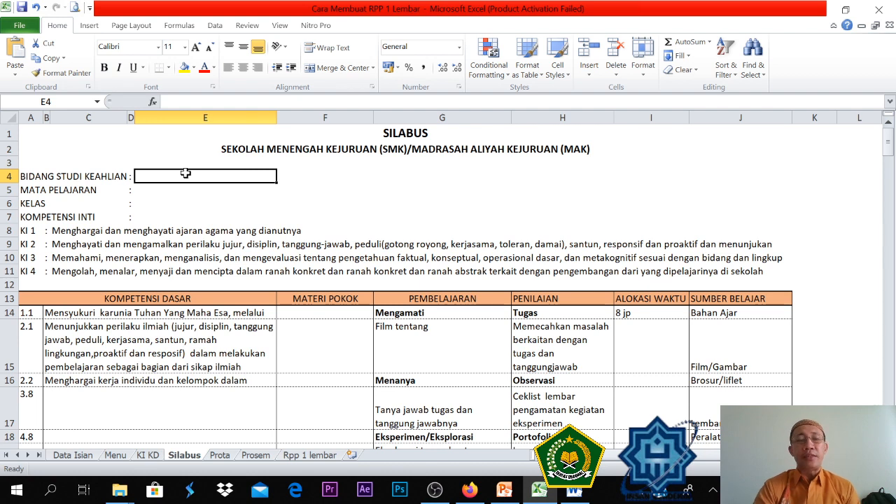
pyautogui.write('=')
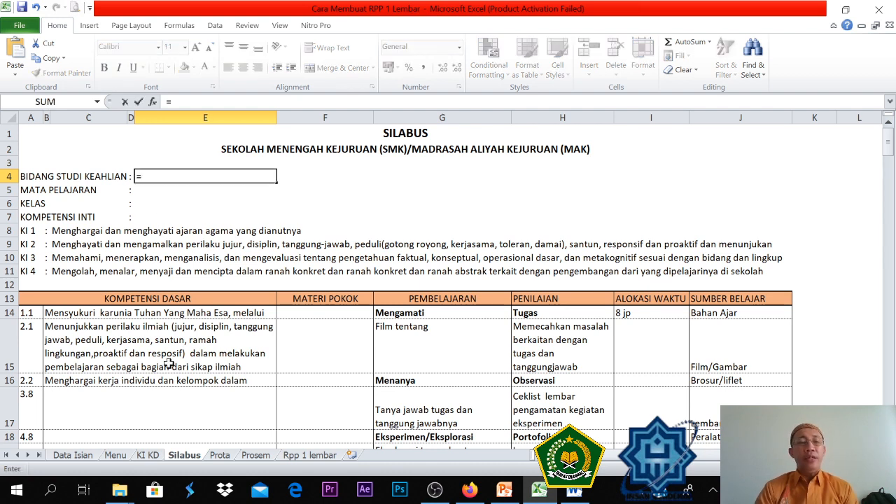
pyautogui.click(116, 456)
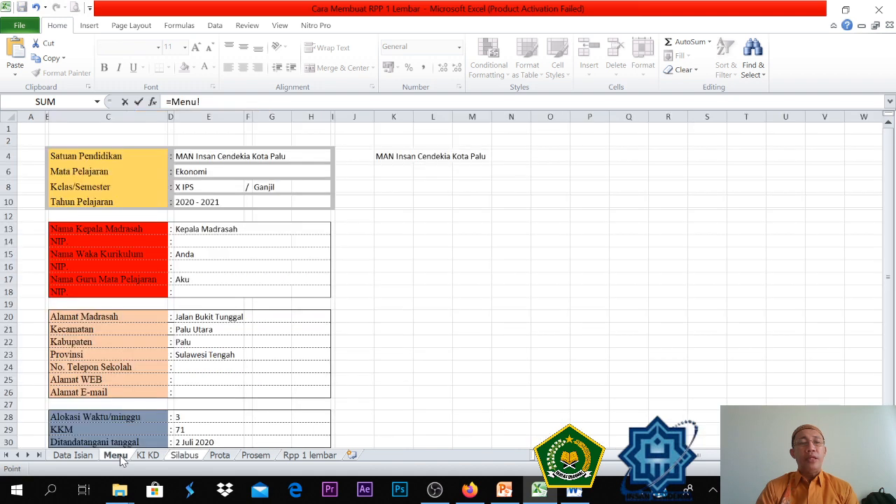
pyautogui.click(200, 175)
pyautogui.press('Return')
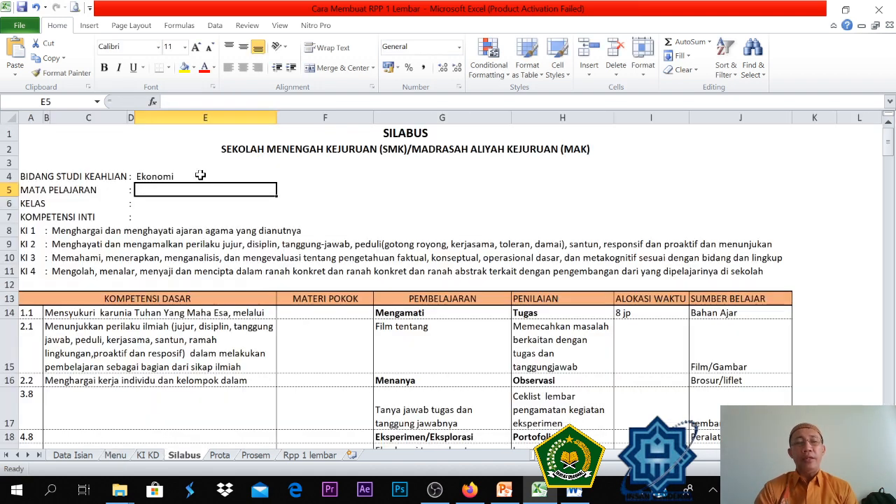
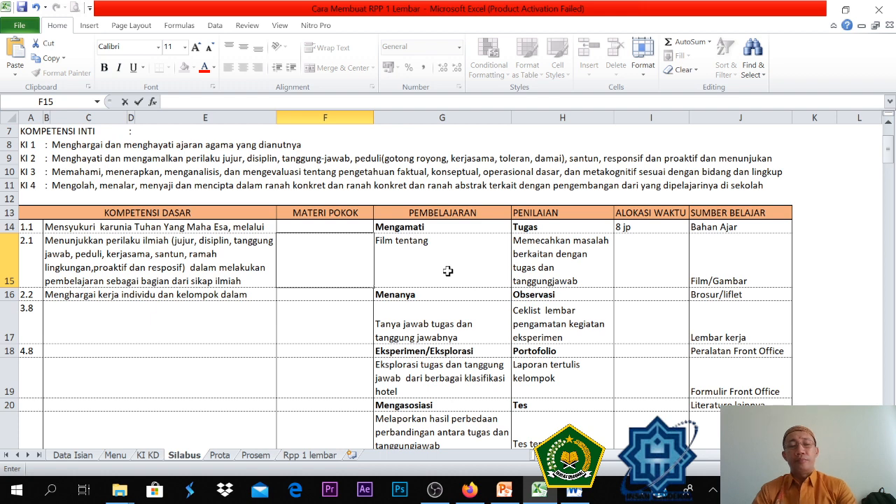
# - Try to put the whole "Konsep Dasar Ilmu Ekonomi" material list into the Materi Pokok cell F15, and undo the entry
pyautogui.write('Konsep Dasar Ilmu Ekonomi • Pengertian ilmu ekonomi • Masalah ekonomi (Kelangkaan/scarcitydan kebutuhan yang relatif tidak terbatas) • Pilihan (kebutuhan dan keinginan) dan skala prioritas • Kebutuhan  dan alat pemuas kebutuhan • Biaya peluang (opportunity cost) • Prinsip ekonomi • Motif ekonomi • Pembagian ilmu ekonomi • Ekonomi syariah (pengertian, tujuan, prinsip dan karakteristik ekonomi syariah)')
pyautogui.press('Return')
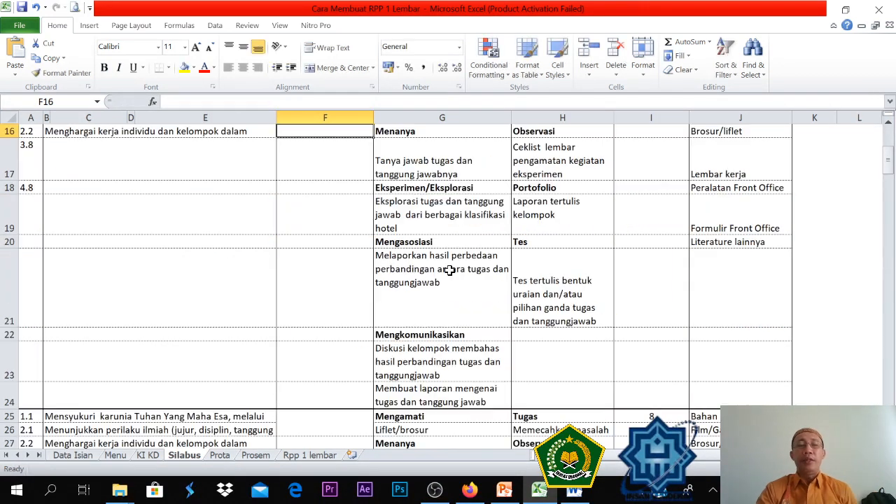
pyautogui.scroll(2, 448, 274)
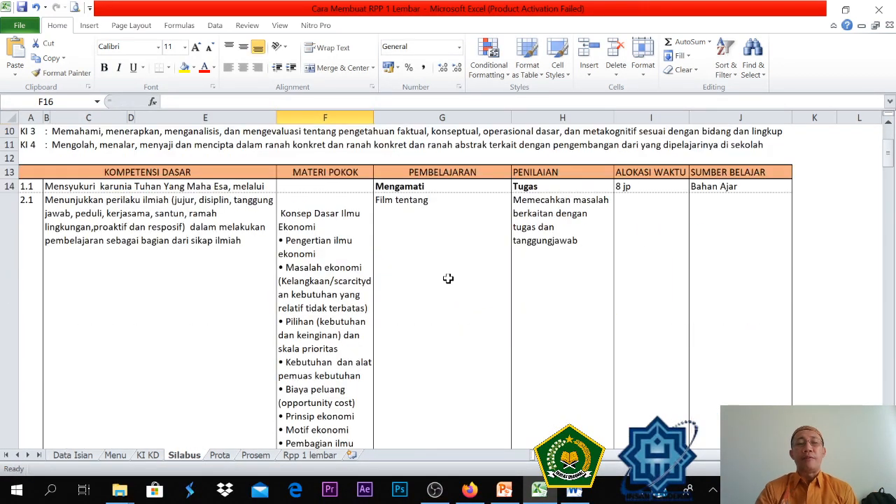
pyautogui.scroll(-2, 450, 311)
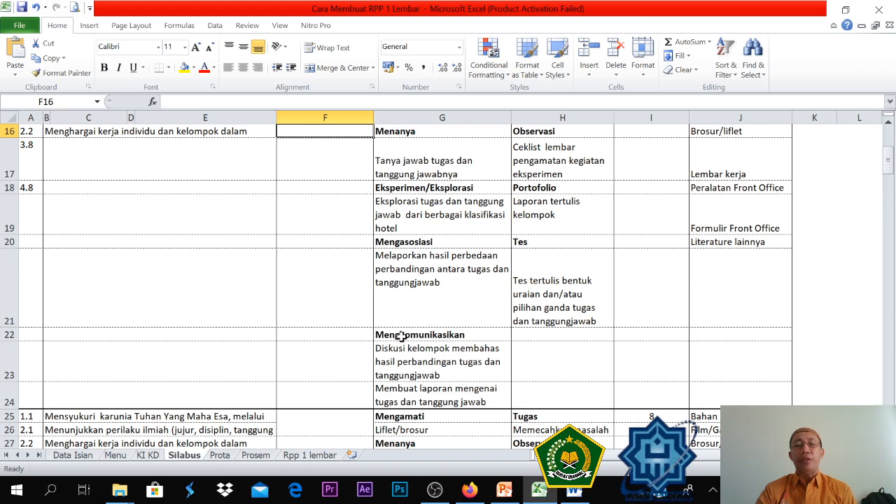
pyautogui.scroll(3, 400, 334)
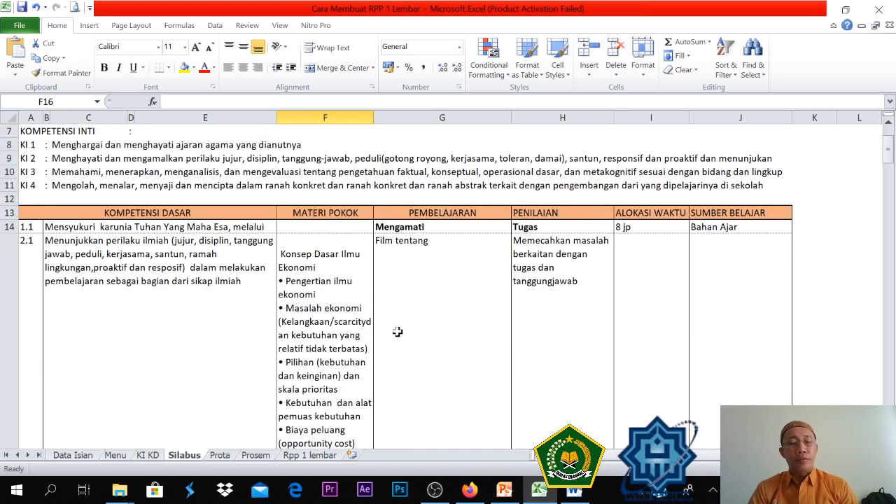
pyautogui.hotkey('ctrl', 'z')
pyautogui.scroll(4, 371, 279)
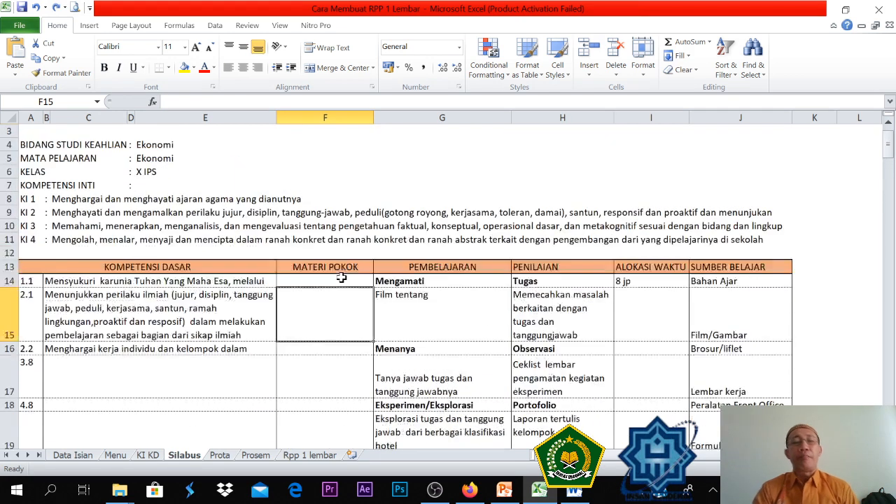
# - Paste the whole copied "Konsep Dasar Ilmu Ekonomi" material list into the Materi Pokok cell F14 of the Silabus sheet
pyautogui.click(307, 281)
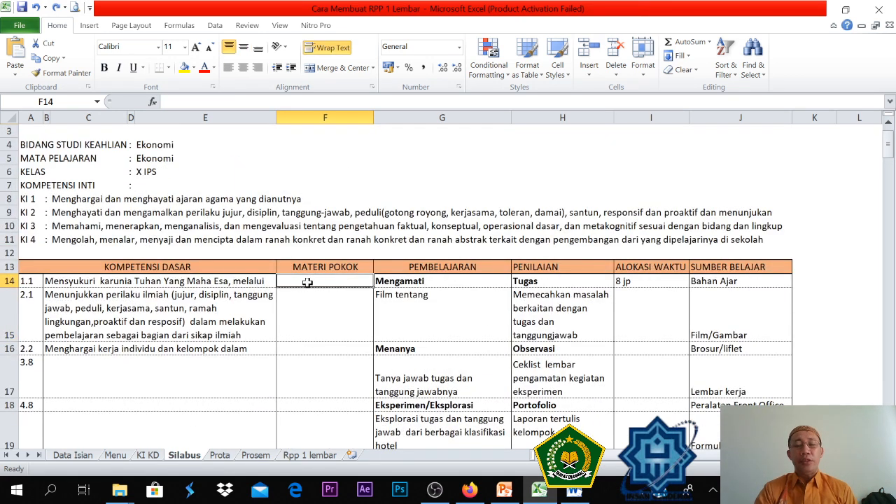
pyautogui.press('F2')
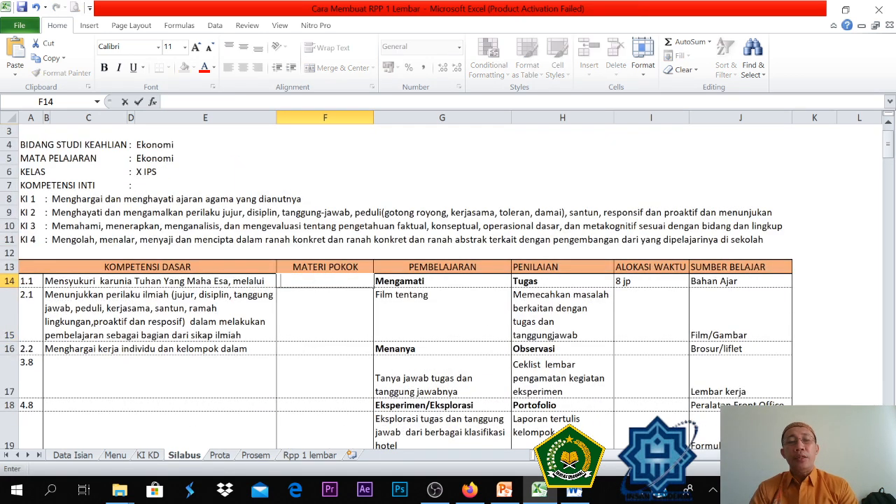
pyautogui.hotkey('ctrl', 'v')
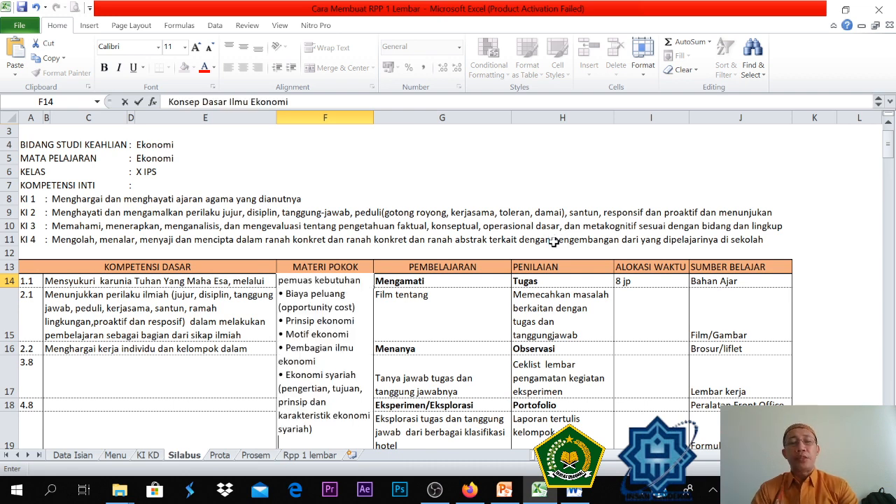
pyautogui.press('Return')
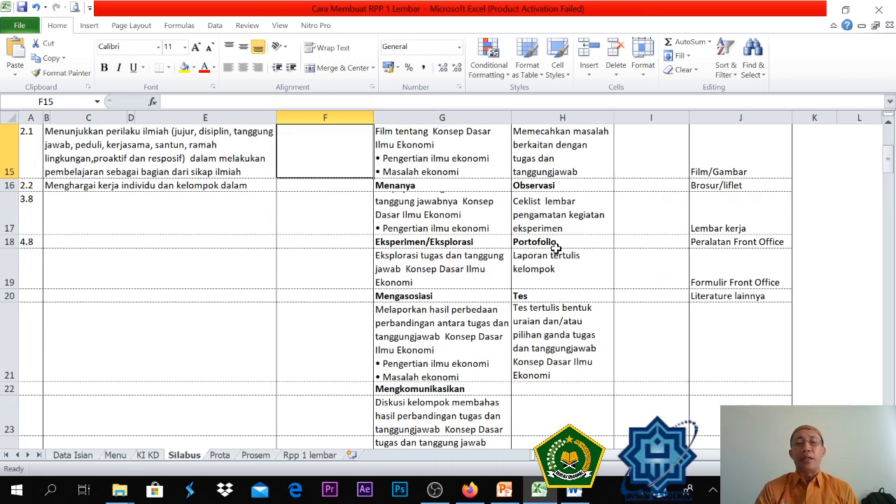
# - Examine the Materi Pokok entry and the Pembelajaran and Penilaian texts in the first competency block of the Silabus sheet
pyautogui.scroll(1, 517, 260)
pyautogui.scroll(1, 514, 261)
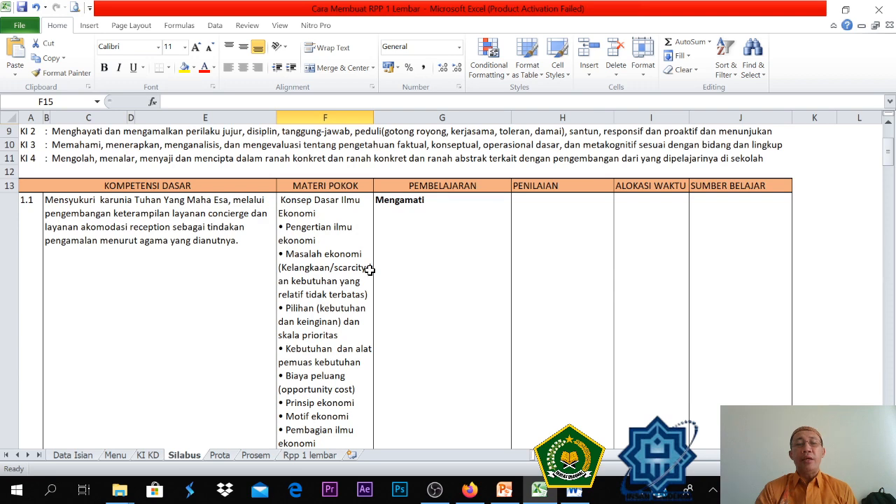
pyautogui.scroll(-3, 357, 295)
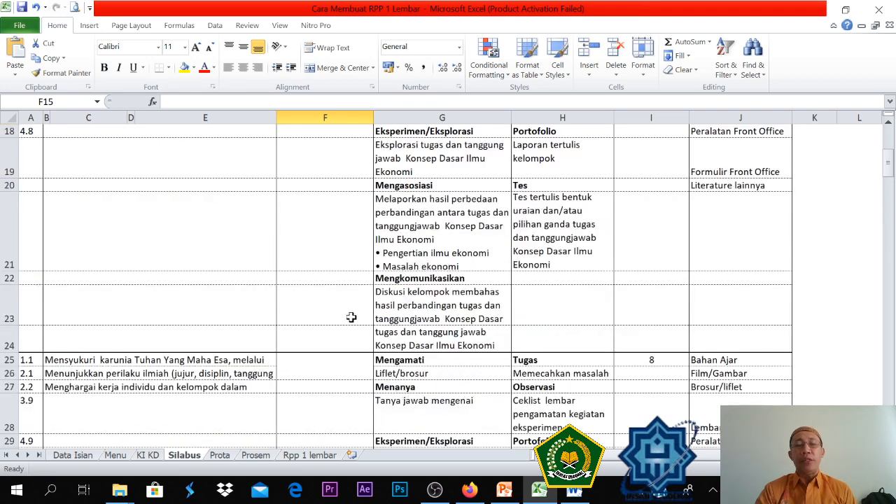
pyautogui.scroll(1, 340, 320)
pyautogui.scroll(1, 339, 322)
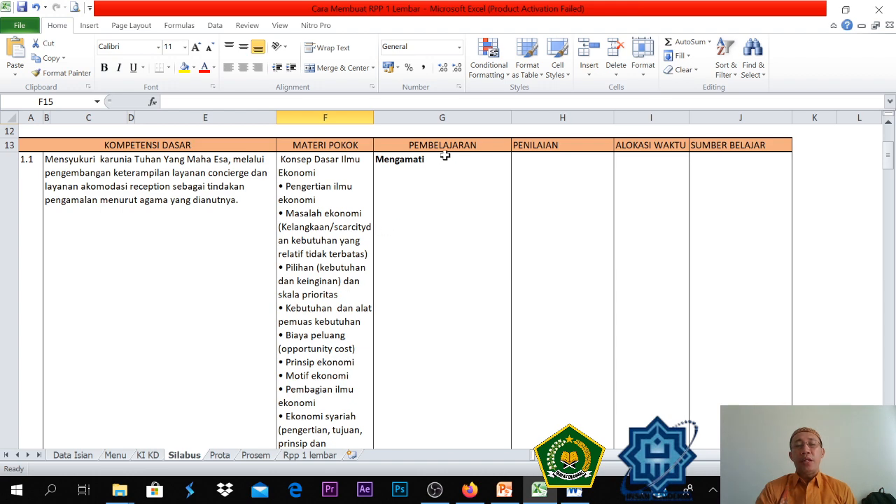
pyautogui.scroll(-1, 445, 174)
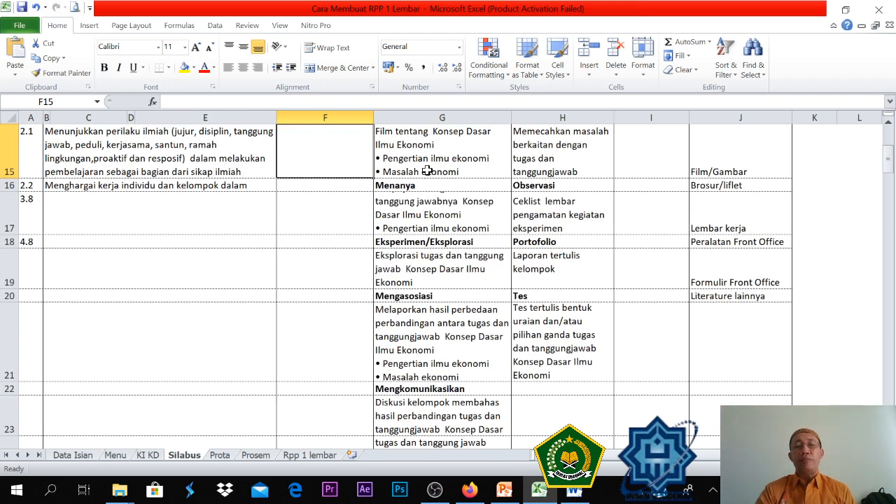
pyautogui.scroll(1, 427, 171)
pyautogui.scroll(-1, 422, 218)
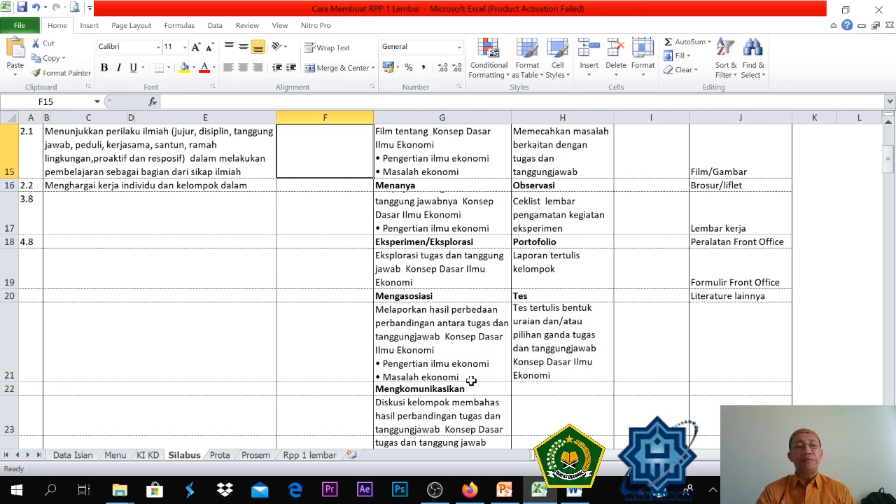
# - Enter the competency numbers 3.1 in A17 and 4.1 in A18 of the Silabus sheet
pyautogui.click(27, 200)
pyautogui.write('3.1')
pyautogui.press('Return')
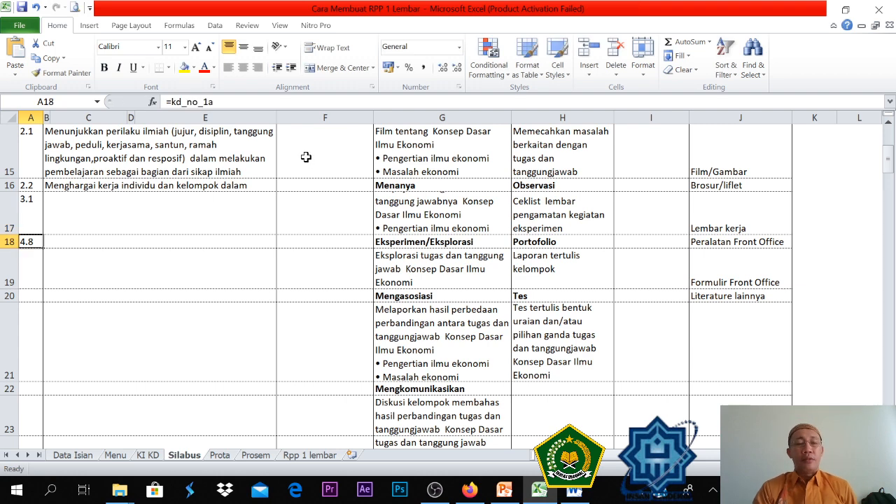
pyautogui.write('4')
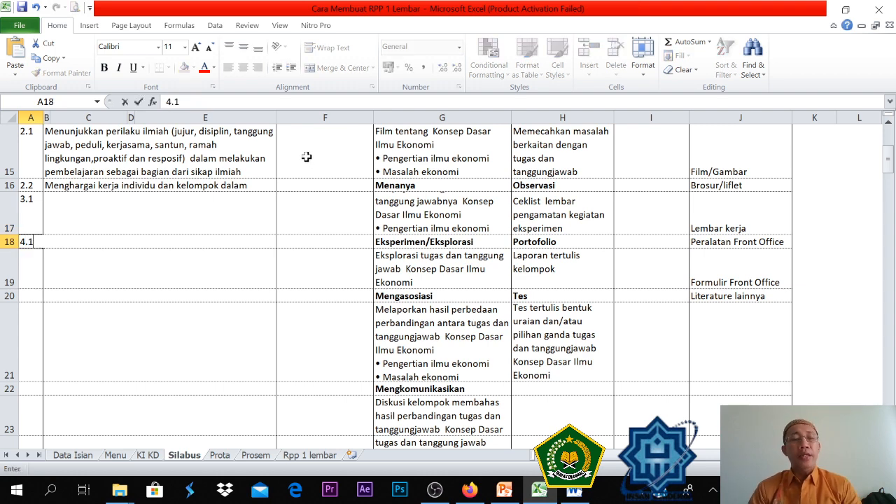
pyautogui.write('.1')
pyautogui.press('Return')
# - Link the Kompetensi Dasar cell B17 beside 3.1 to the competency 3.1 text in B8 of the KI KD sheet
pyautogui.click(165, 202)
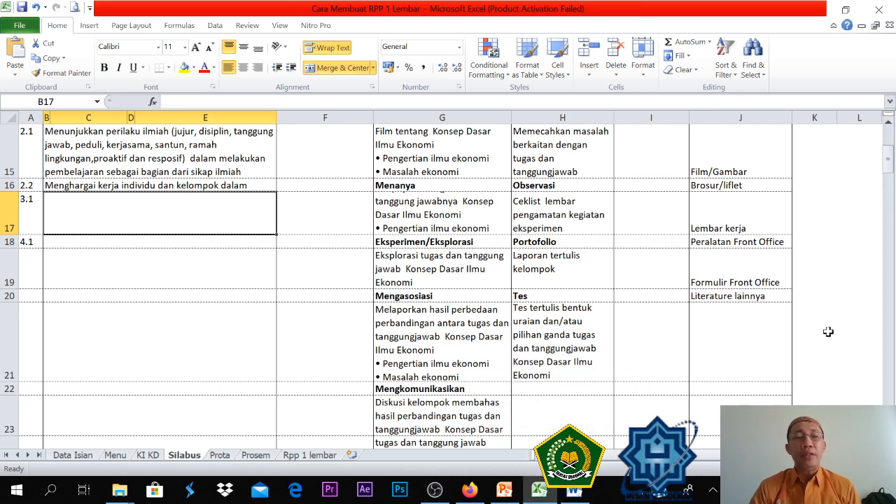
pyautogui.write('=')
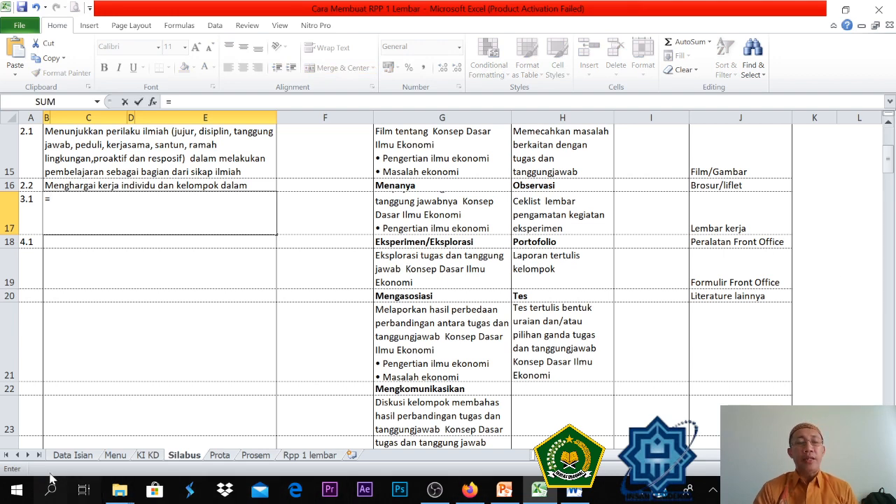
pyautogui.click(147, 456)
pyautogui.click(160, 238)
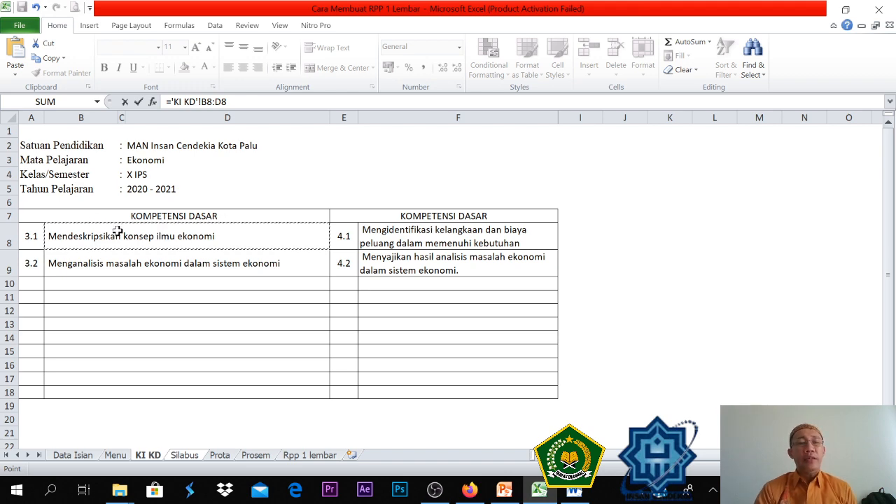
pyautogui.press('Return')
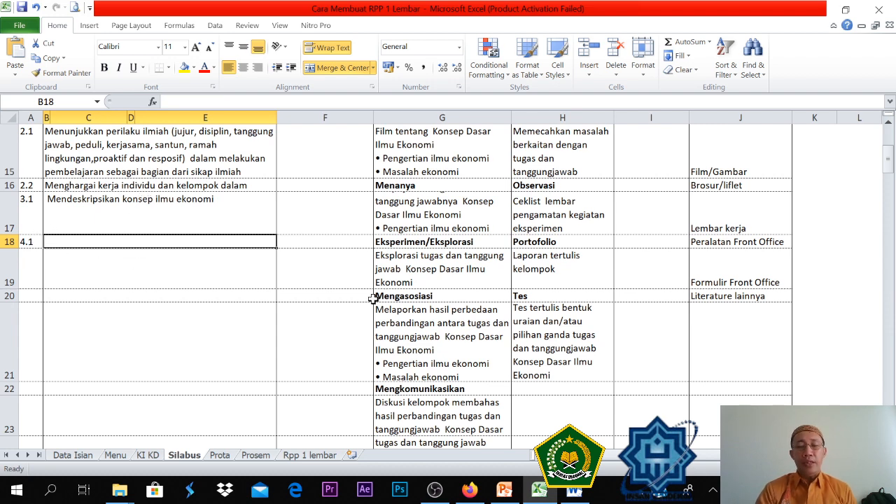
# - Link the Kompetensi Dasar cell B18 beside 4.1 to the competency 4.1 text in F8 of the KI KD sheet
pyautogui.write('=')
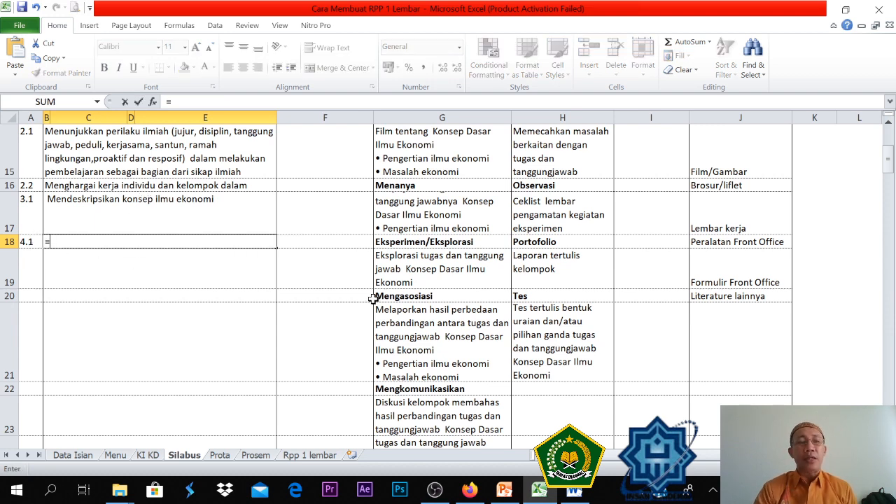
pyautogui.click(143, 453)
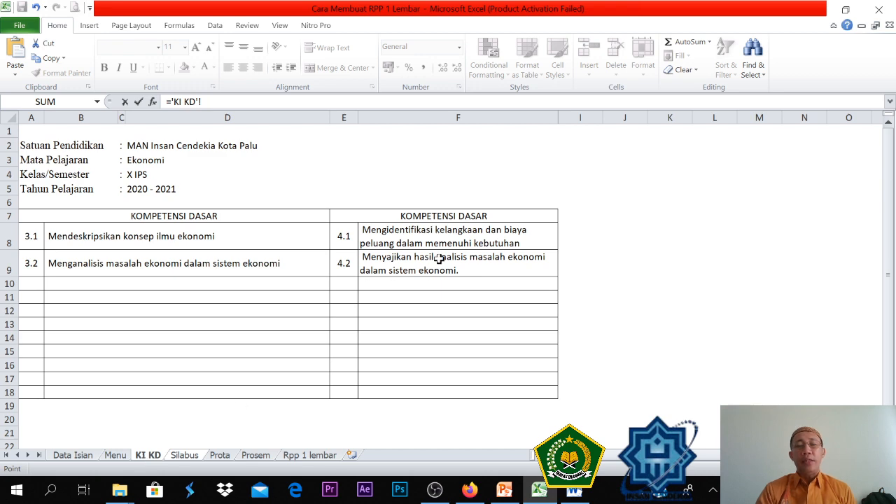
pyautogui.click(446, 239)
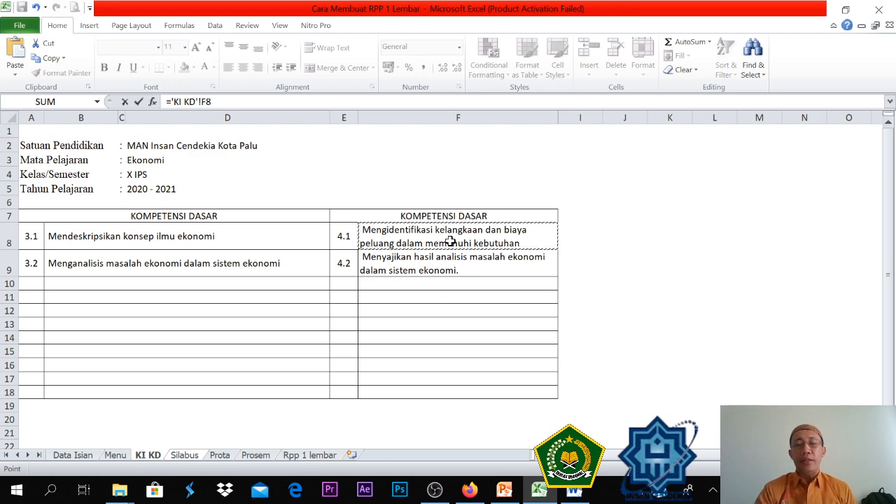
pyautogui.press('Return')
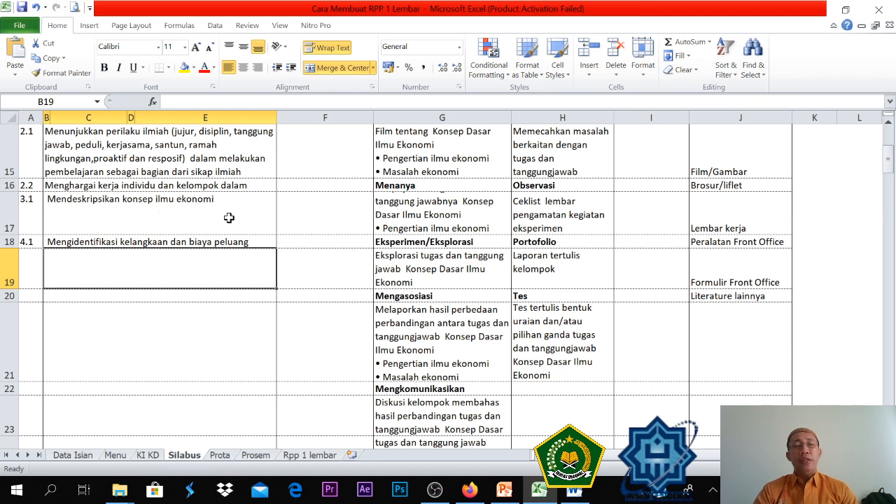
# - Review the first competency block of the Silabus table, from Kompetensi Dasar across to Sumber Belajar
pyautogui.scroll(3, 226, 217)
pyautogui.scroll(-4, 319, 271)
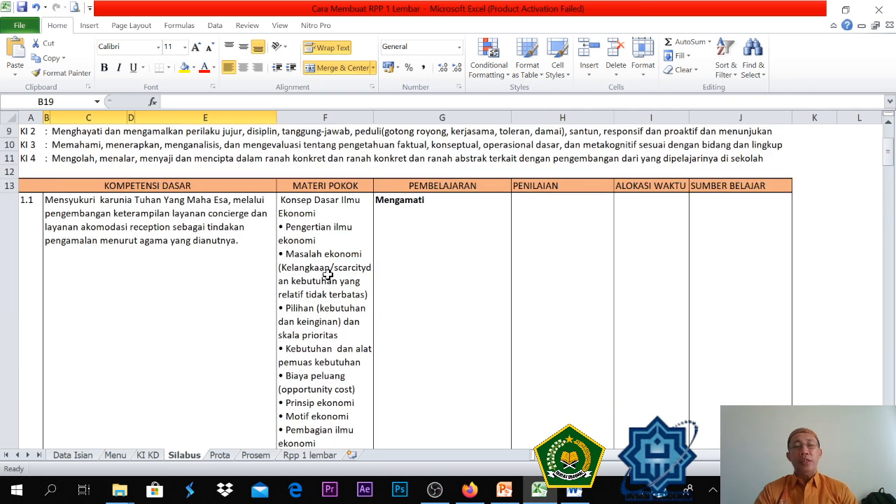
pyautogui.scroll(1, 329, 279)
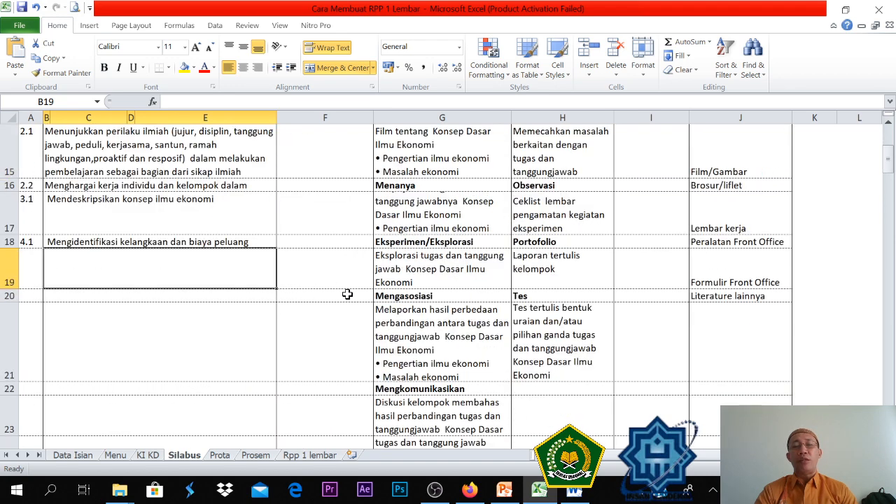
pyautogui.scroll(1, 410, 199)
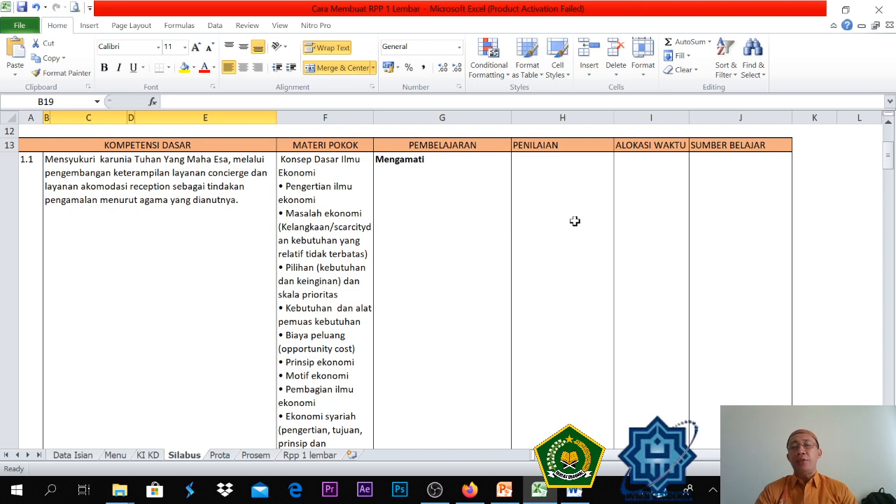
pyautogui.scroll(-2, 711, 260)
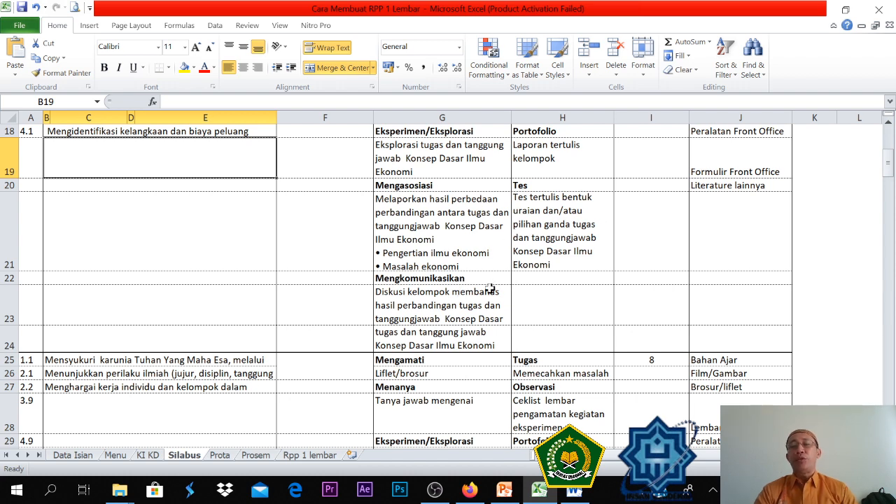
pyautogui.scroll(2, 512, 270)
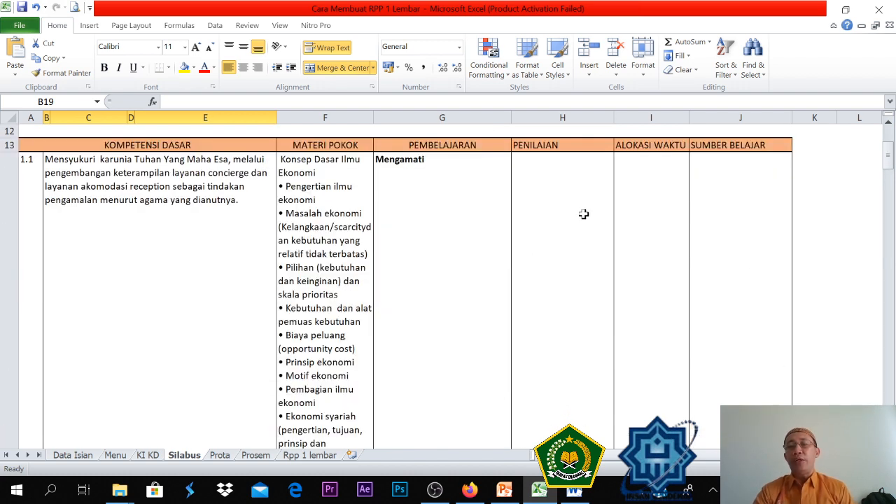
pyautogui.scroll(-1, 726, 221)
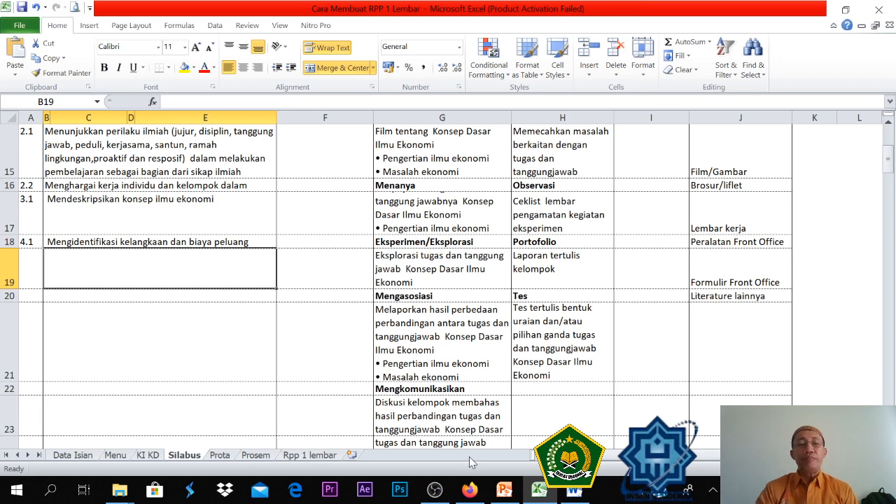
# - On the Prota sheet, link the Mata Pelajaran cell E3 to the Mata Pelajaran value in D3 of the KI KD sheet
pyautogui.click(224, 455)
pyautogui.scroll(-1, 271, 343)
pyautogui.scroll(1, 270, 344)
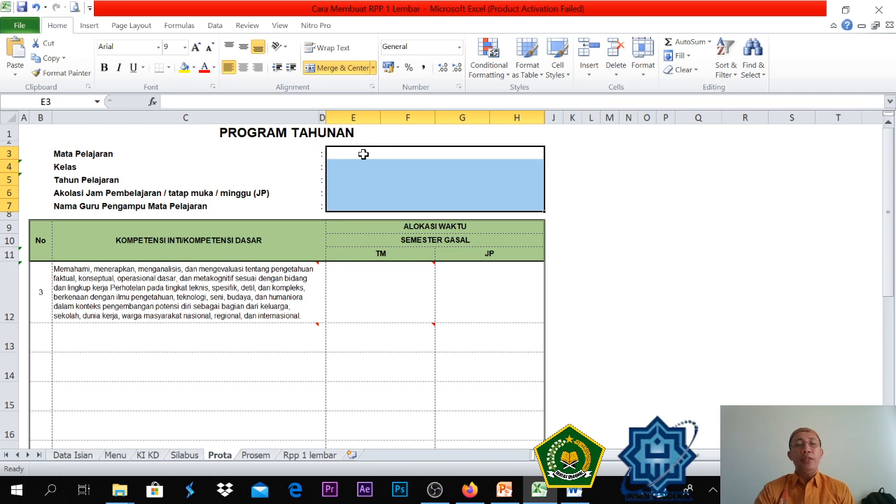
pyautogui.click(364, 154)
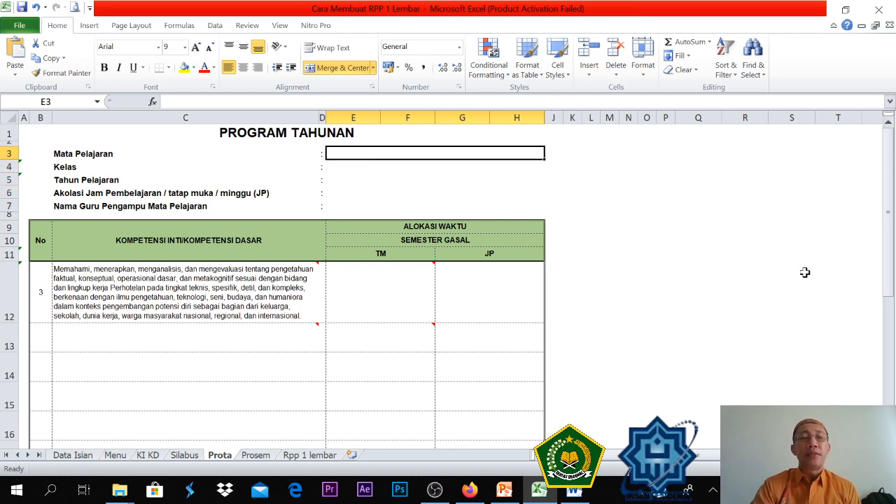
pyautogui.write('=')
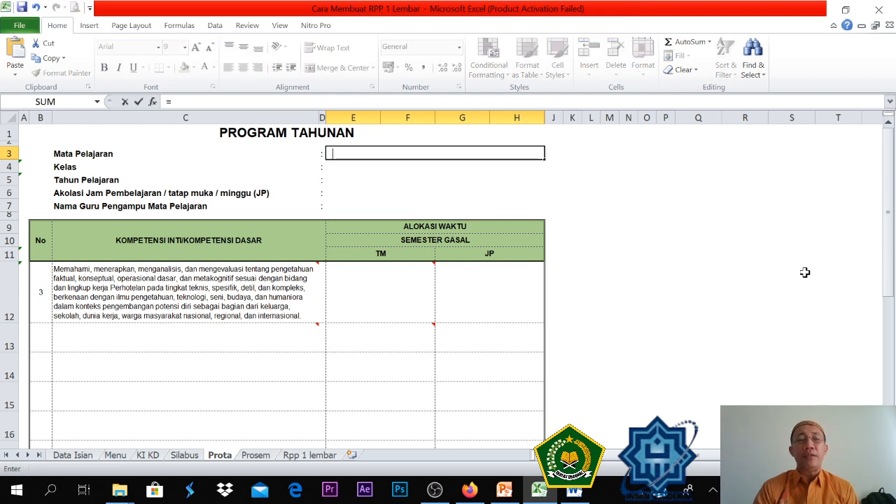
pyautogui.click(148, 456)
pyautogui.click(149, 161)
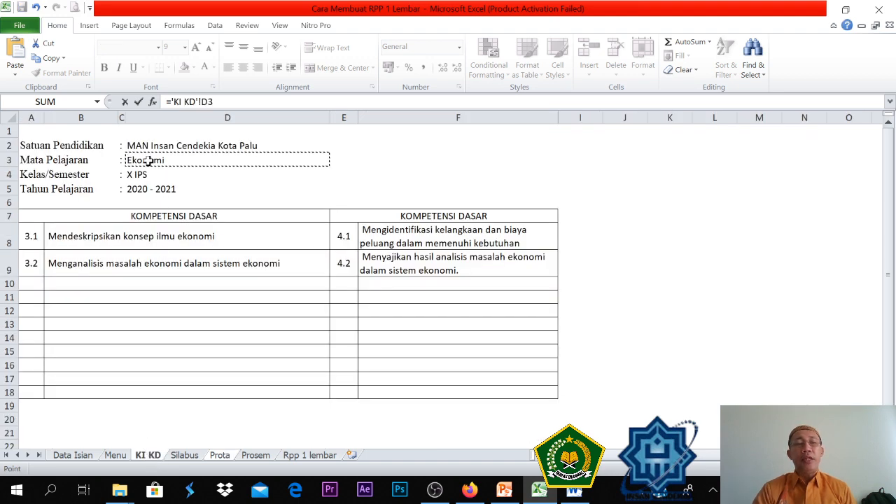
pyautogui.press('Return')
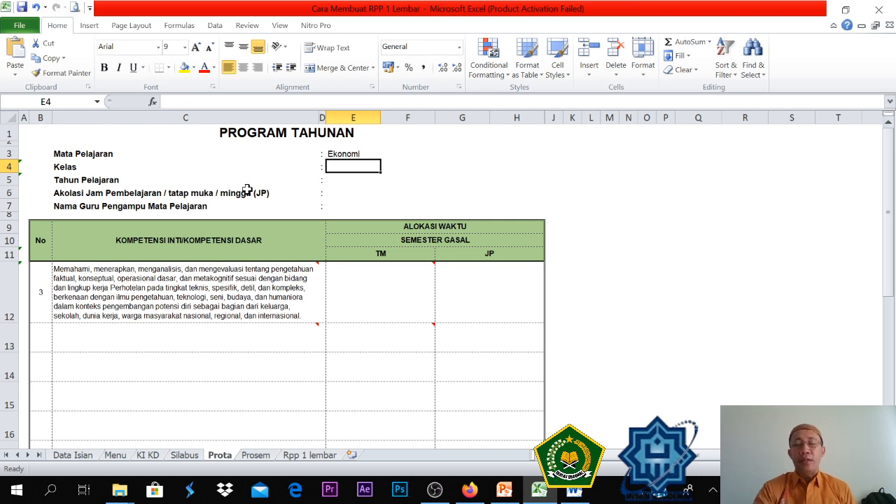
# - Link the Kelas cell E4 of the Prota sheet to the Kelas/Semester value in D4 of the KI KD sheet
pyautogui.write('=')
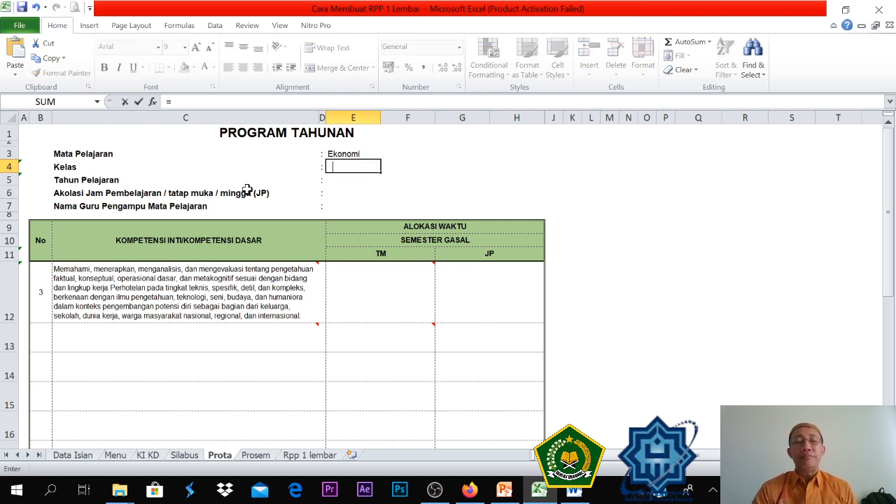
pyautogui.click(154, 456)
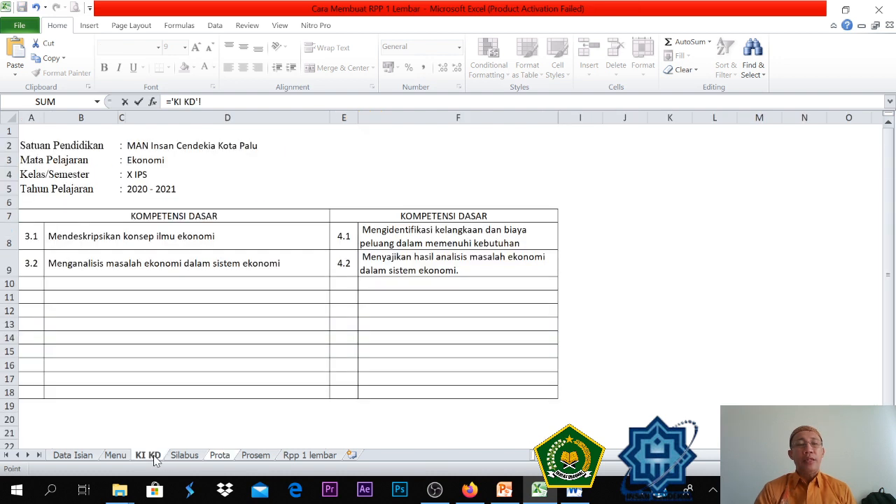
pyautogui.click(138, 176)
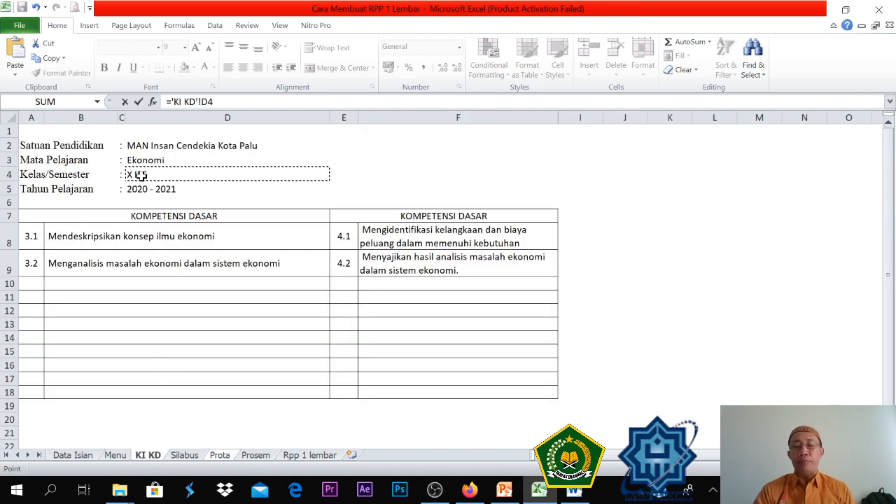
pyautogui.press('Return')
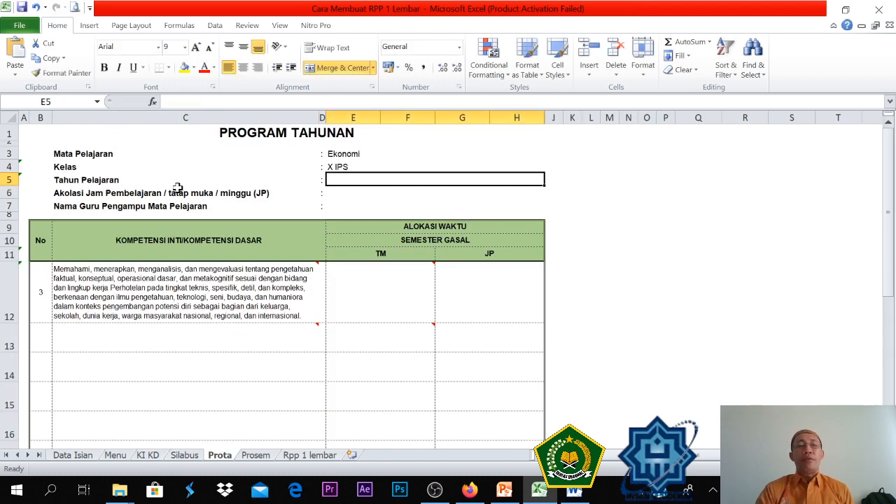
# - Link the Tahun Pelajaran cell E5 of the Prota sheet to the Tahun Pelajaran value in D5 of the KI KD sheet
pyautogui.write('=')
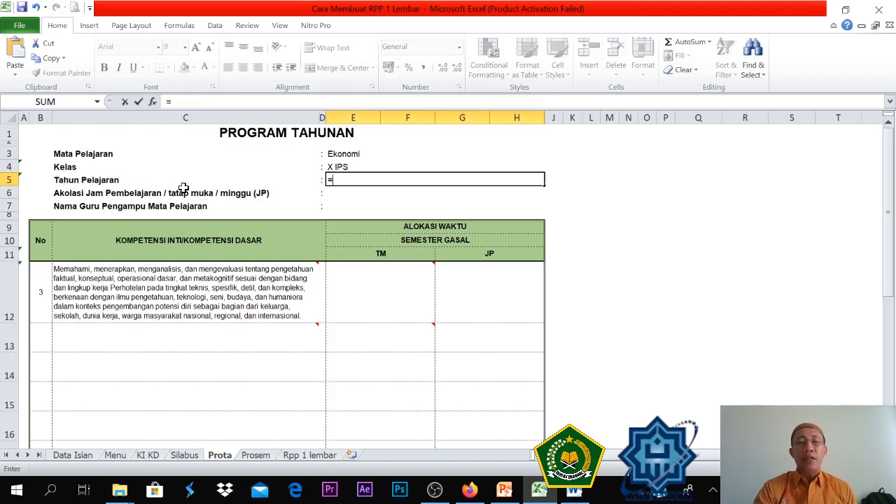
pyautogui.click(149, 455)
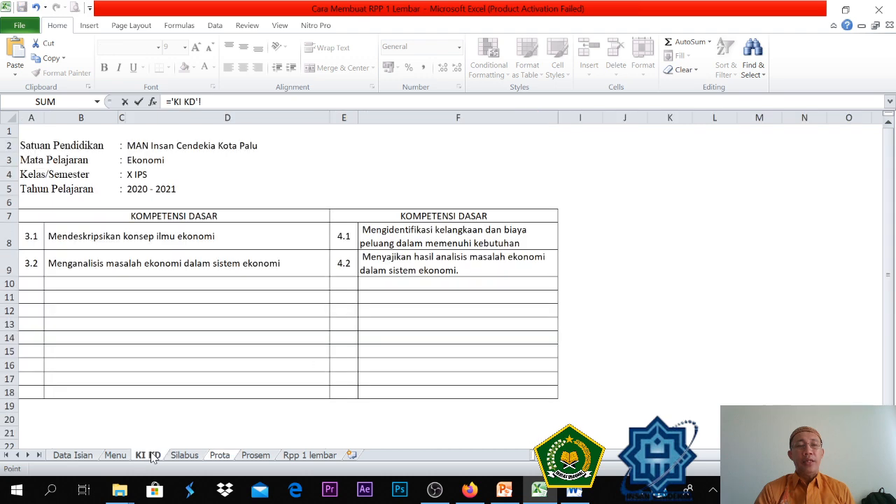
pyautogui.click(138, 188)
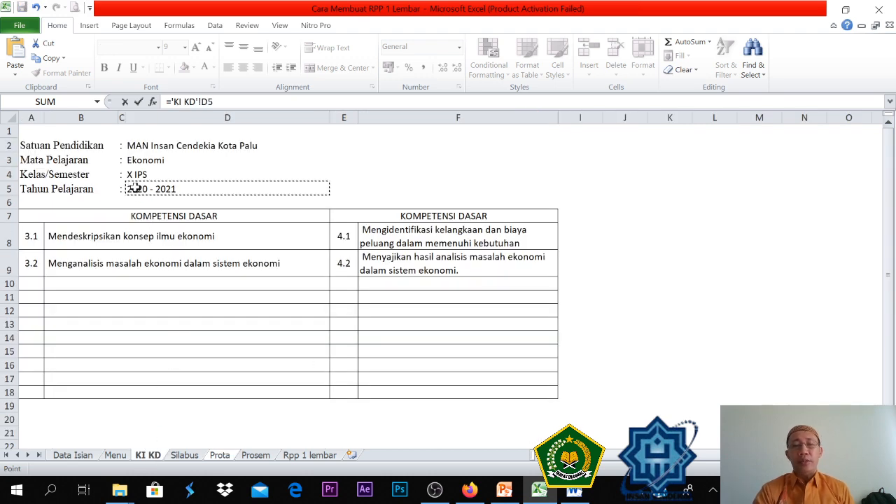
pyautogui.press('Return')
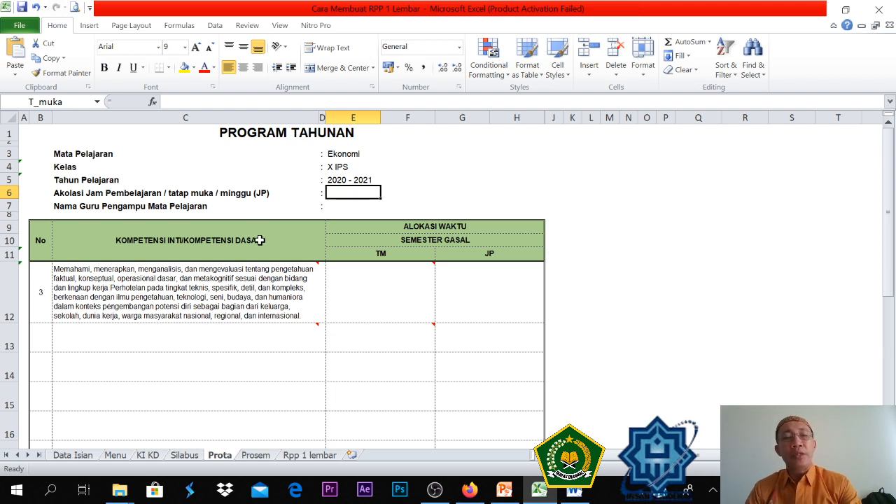
# - Set the weekly lesson-hour allocation (JP) in E6 to 3 and the TM value for competency 3 in E12 to 1
pyautogui.write('3')
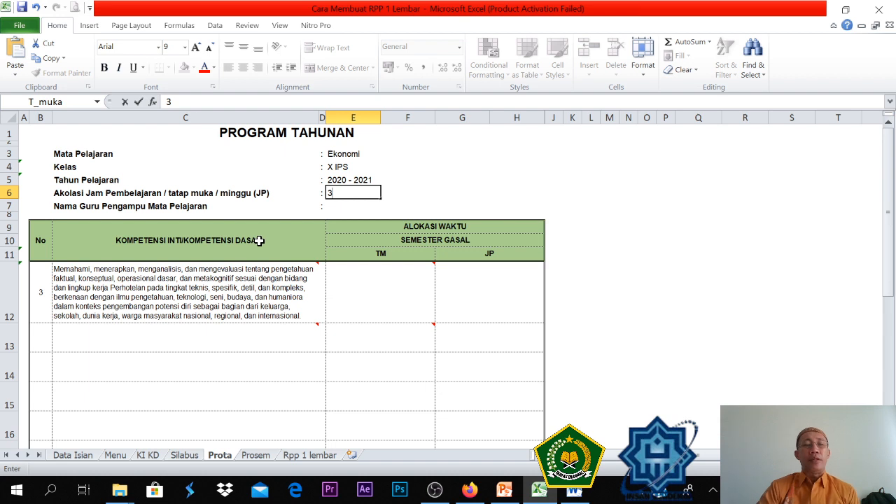
pyautogui.click(368, 291)
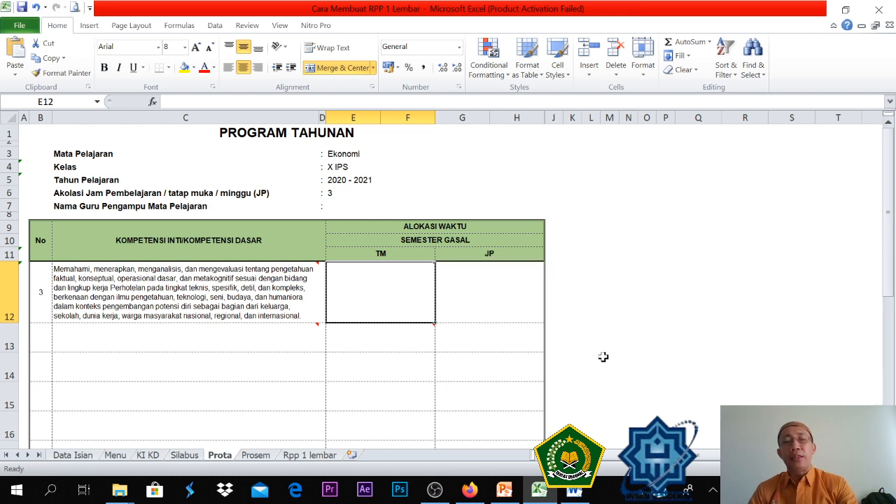
pyautogui.write('1')
pyautogui.press('Return')
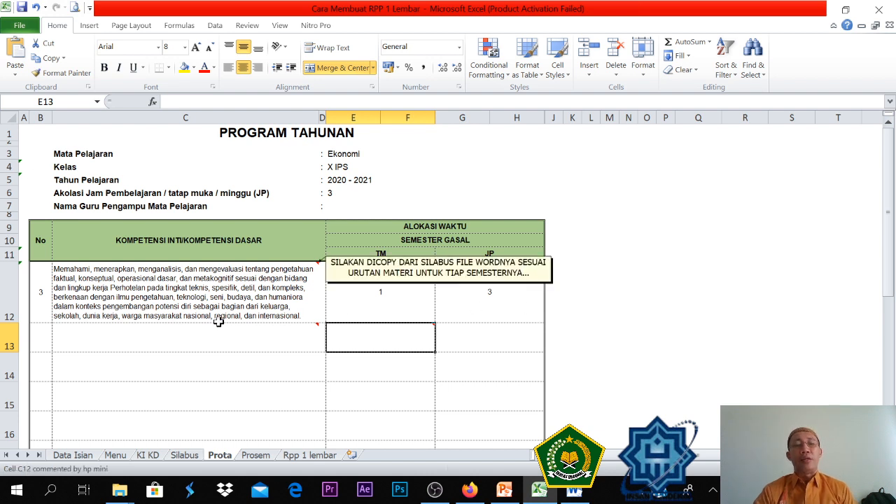
# - Try to link cell C13 of the Prota sheet to the competency 3.1 text in B8:D8 of the KI KD sheet
pyautogui.click(116, 338)
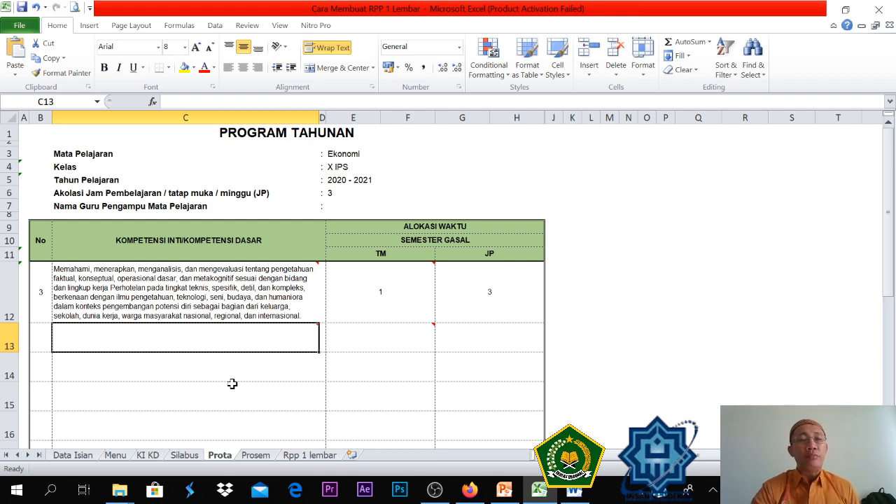
pyautogui.write('=')
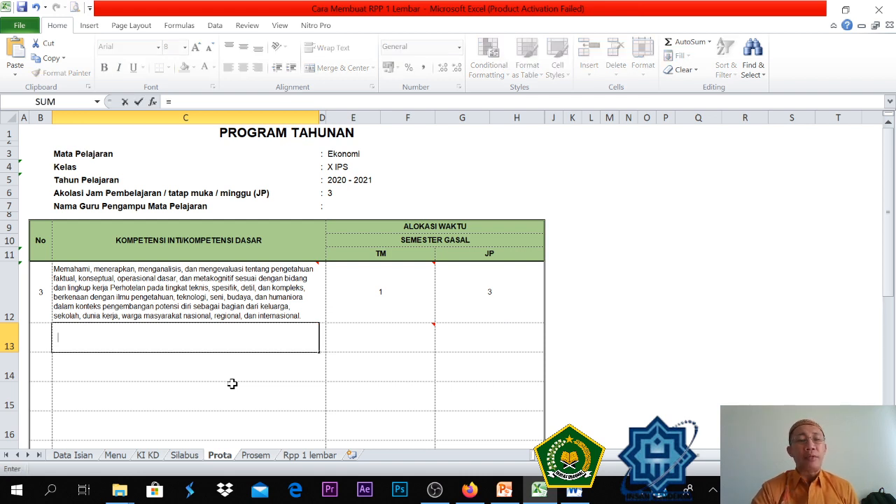
pyautogui.click(152, 456)
pyautogui.click(143, 232)
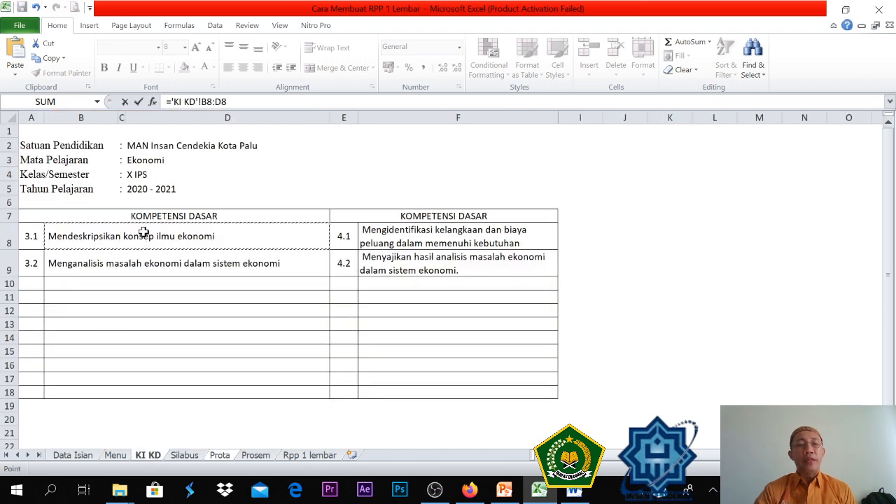
pyautogui.press('Return')
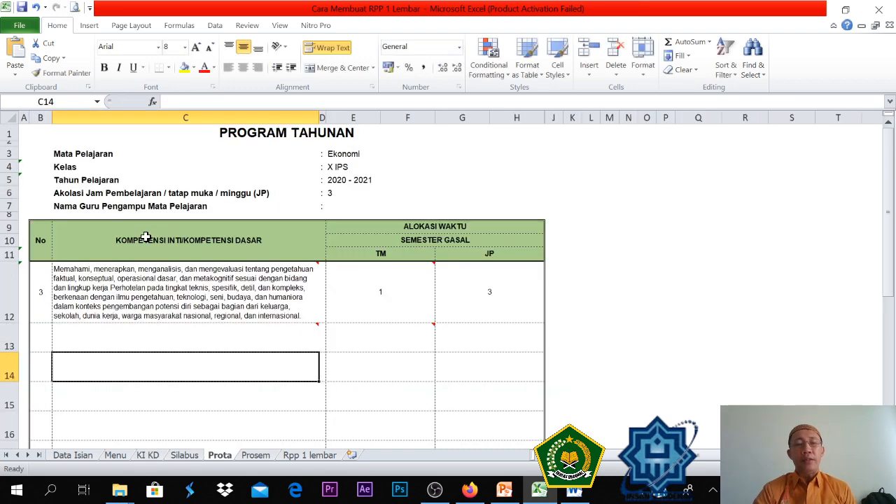
# - Replace the formula in Prota cell C13 with a link to the competency 3.1 text in row 17 of the Silabus sheet
pyautogui.click(194, 333)
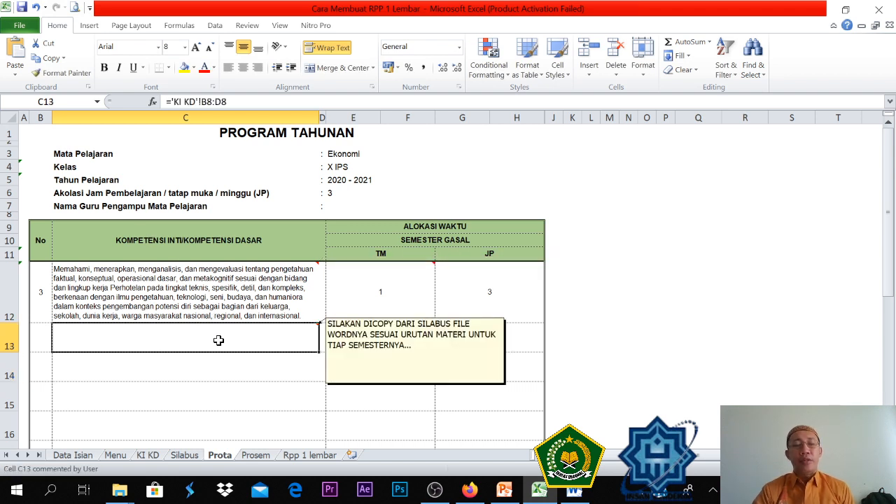
pyautogui.write('=')
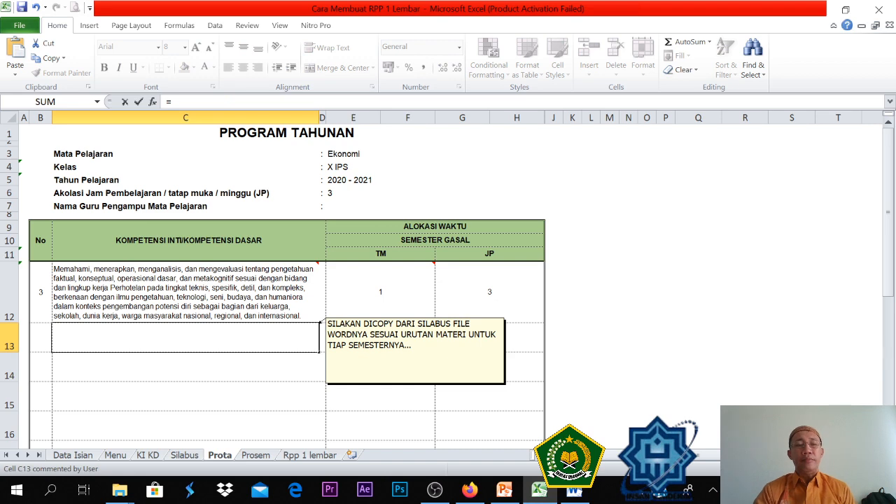
pyautogui.click(185, 455)
pyautogui.click(135, 208)
pyautogui.press('Return')
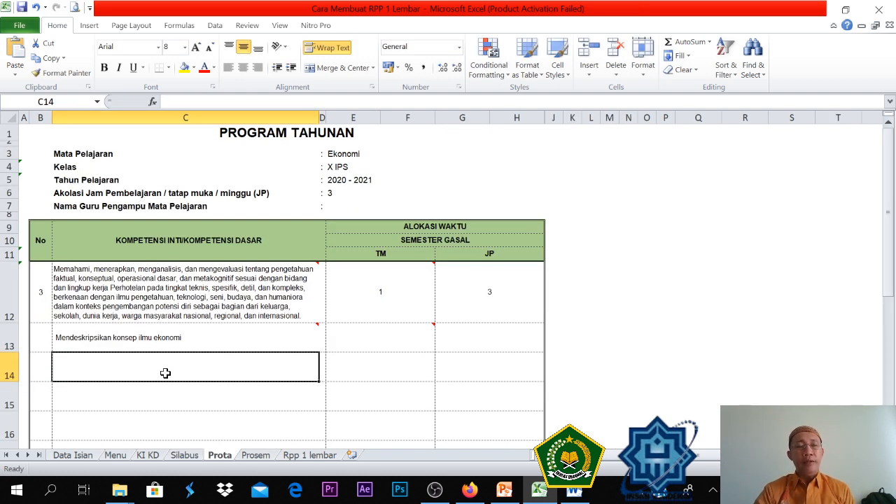
# - Try to link cell C14 of the Prota sheet to the competency 3.2 text in B9:D9 of the KI KD sheet
pyautogui.scroll(-3, 167, 371)
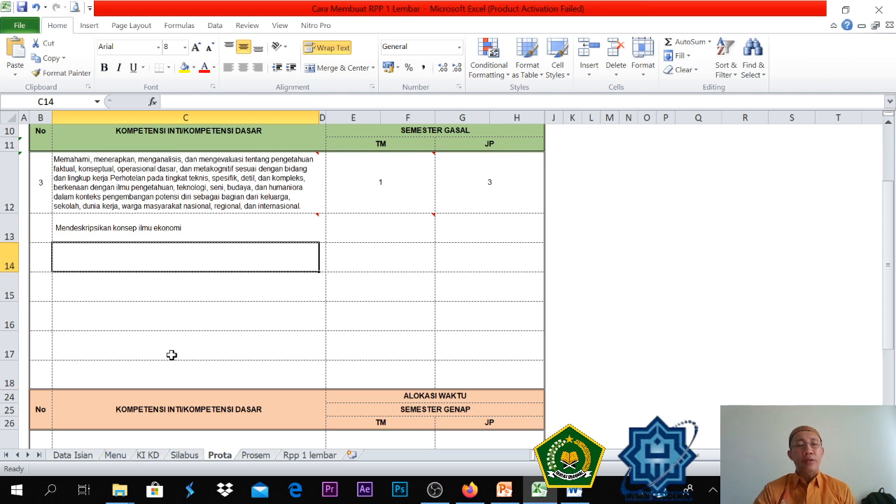
pyautogui.scroll(-2, 191, 374)
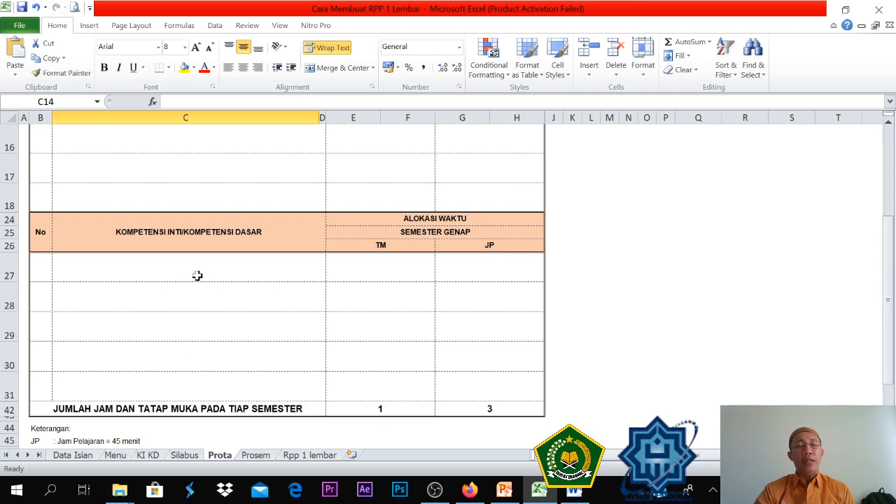
pyautogui.scroll(2, 195, 273)
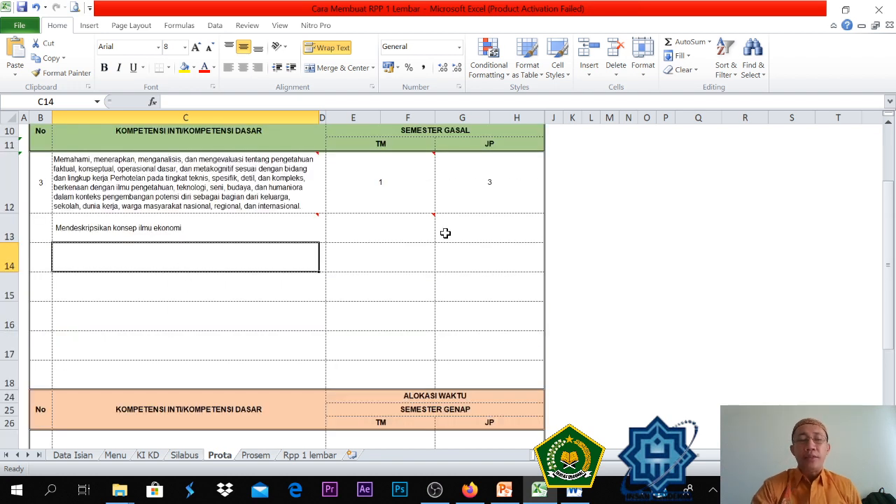
pyautogui.write('=')
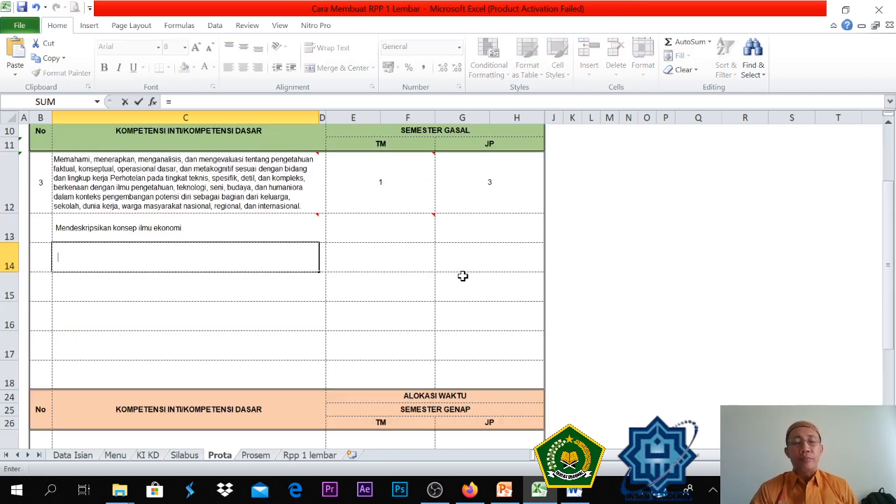
pyautogui.click(183, 456)
pyautogui.scroll(-3, 221, 367)
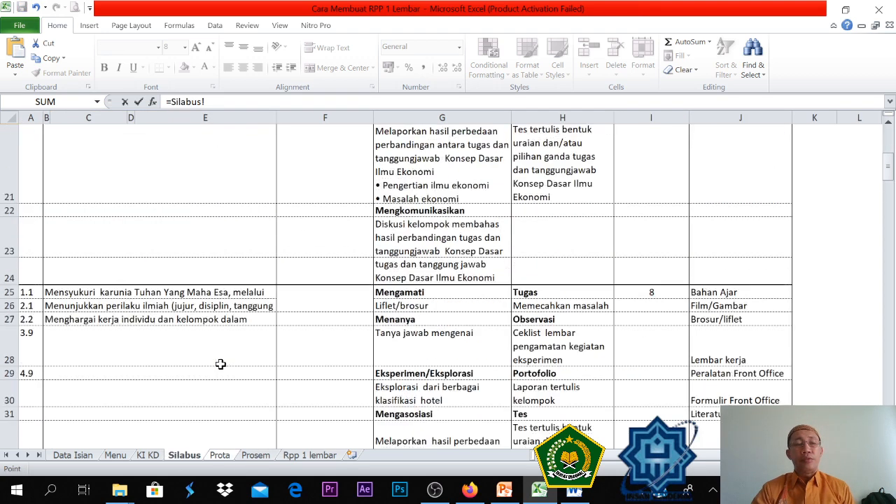
pyautogui.scroll(3, 220, 364)
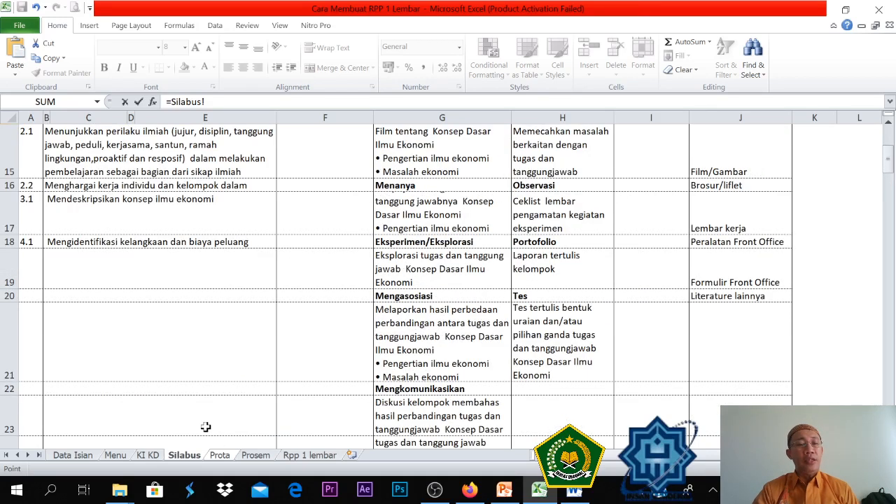
pyautogui.click(159, 458)
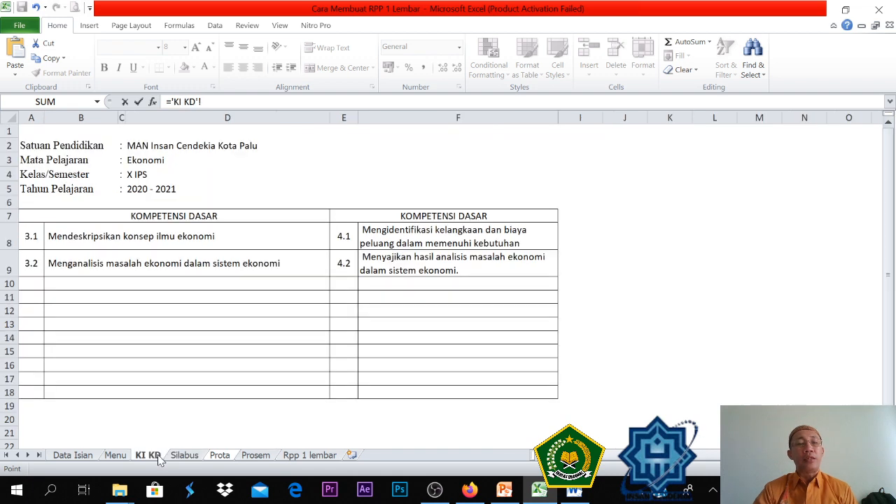
pyautogui.click(168, 269)
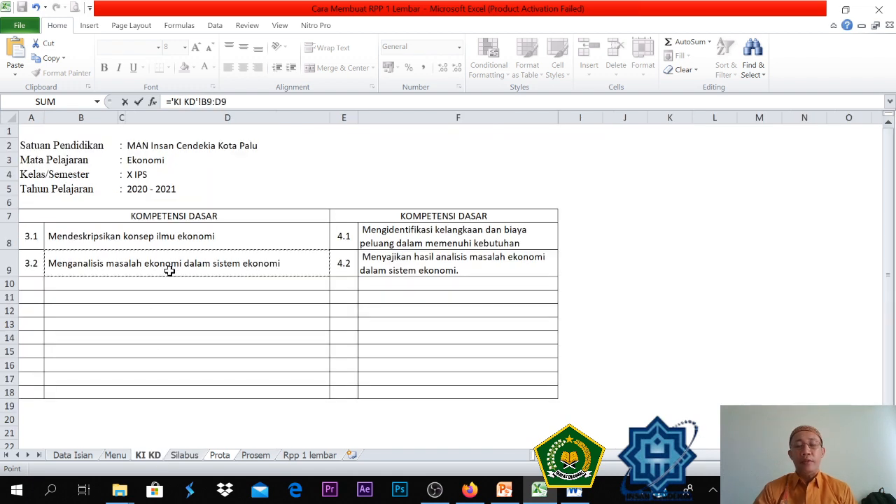
pyautogui.press('Return')
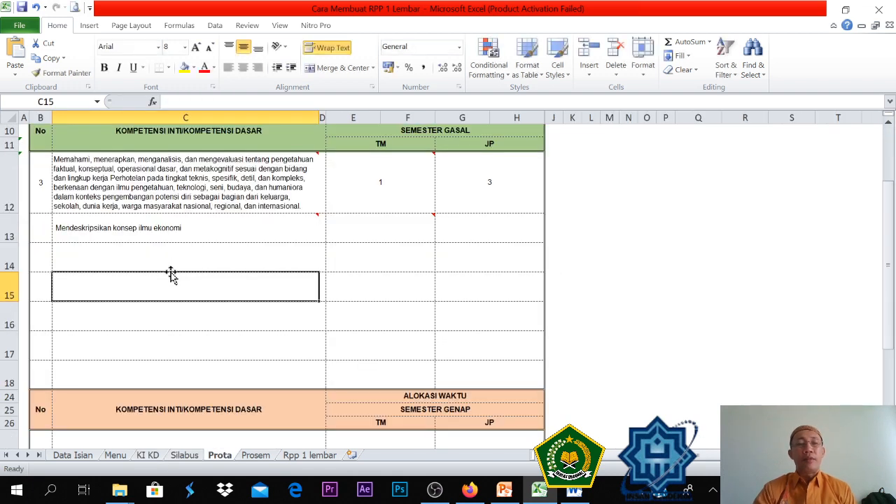
pyautogui.click(140, 249)
# - On the Silabus sheet, change the competency number in A28 of the second block to 3.2
pyautogui.click(185, 456)
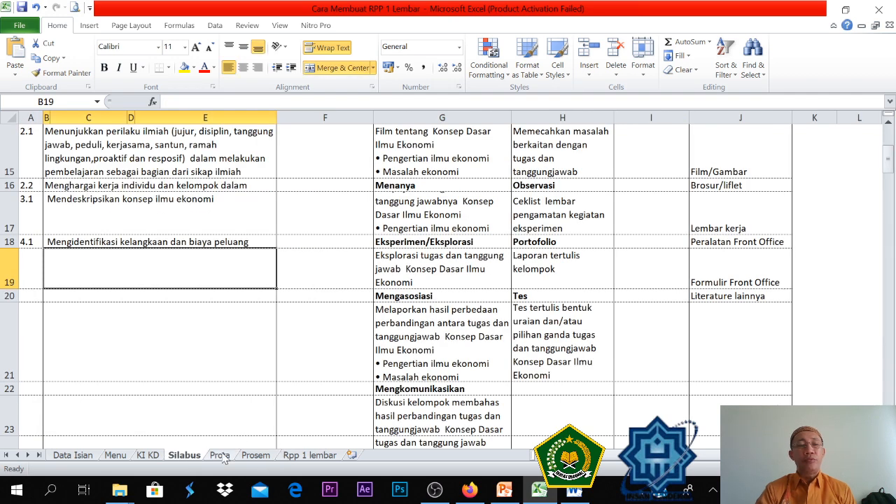
pyautogui.scroll(-2, 210, 435)
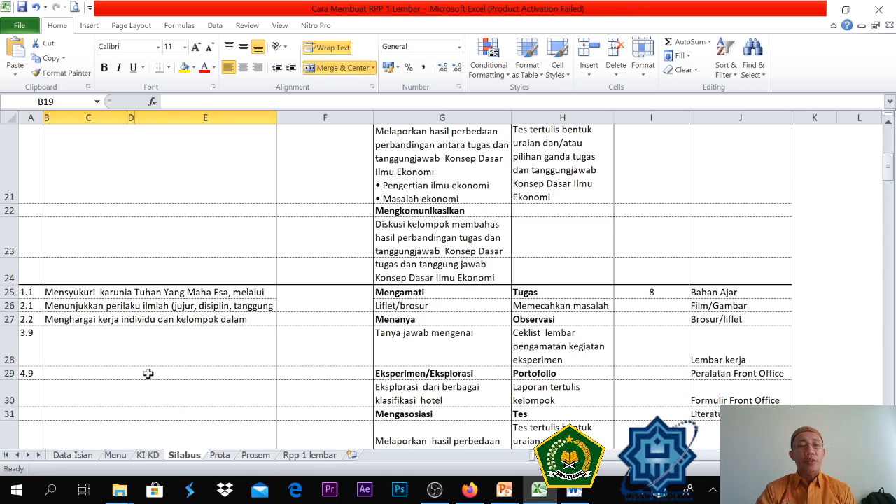
pyautogui.click(31, 347)
pyautogui.write('3.2')
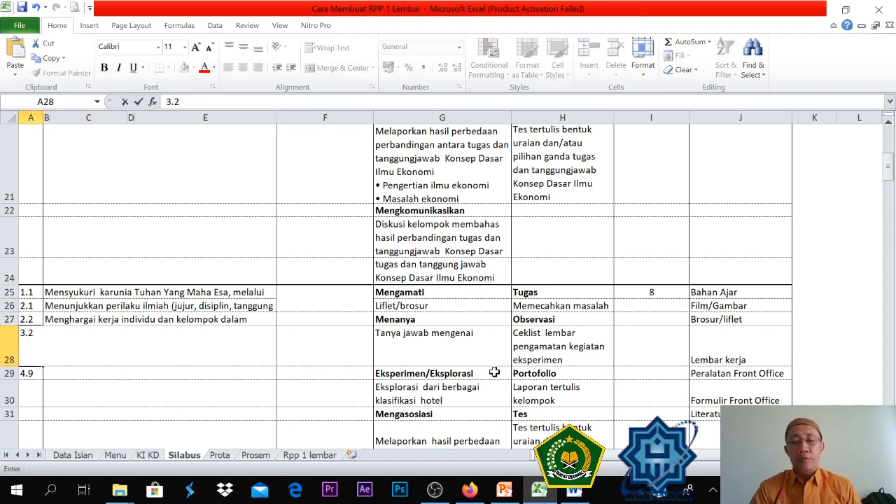
pyautogui.press('Return')
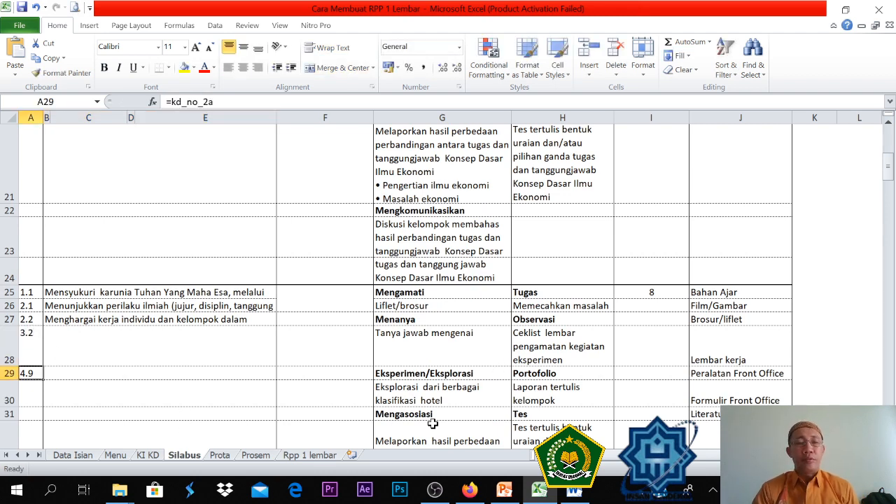
# - Link Silabus cell B28 beside 3.2 to the competency 3.2 text in B9:D9 of the KI KD sheet
pyautogui.click(188, 341)
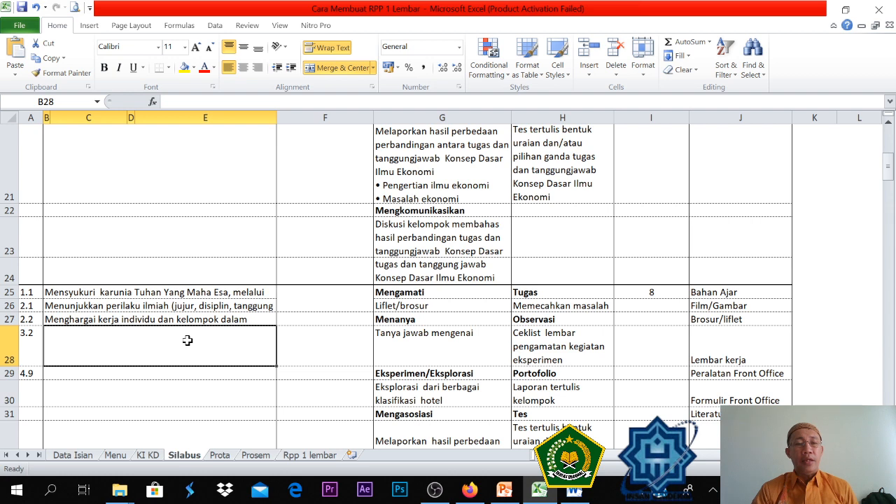
pyautogui.click(150, 456)
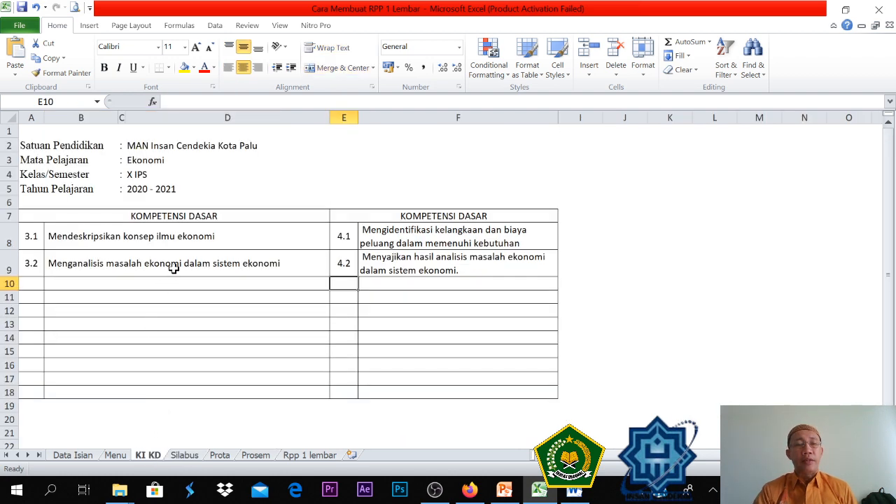
pyautogui.click(183, 456)
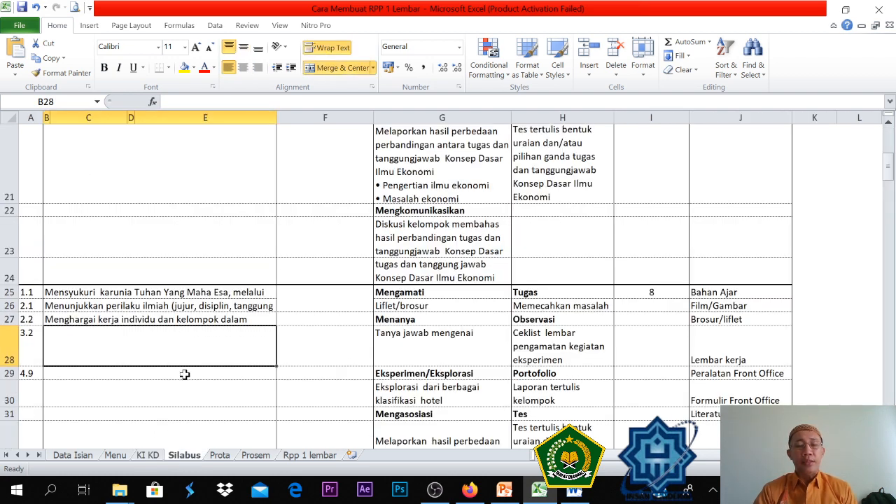
pyautogui.write('=')
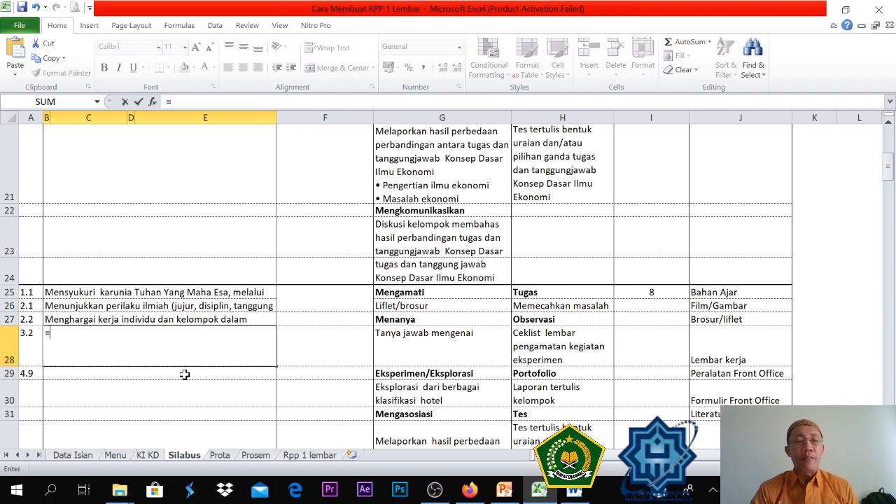
pyautogui.click(152, 457)
pyautogui.click(181, 268)
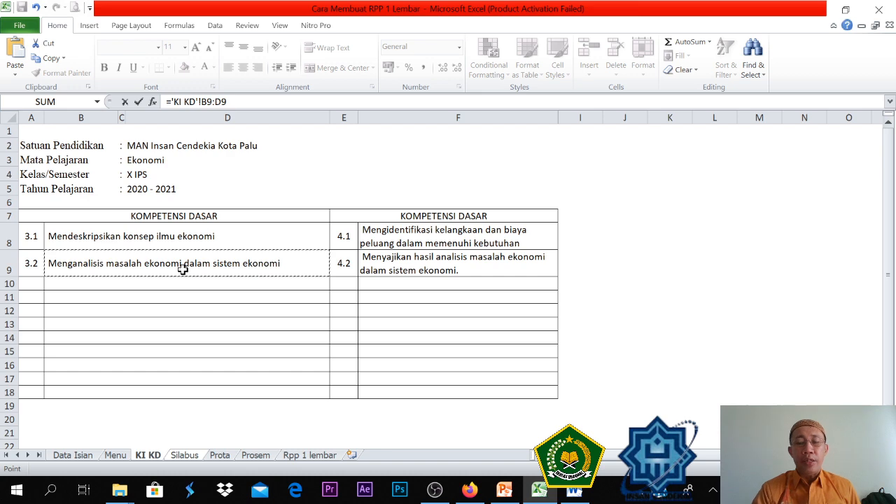
pyautogui.press('Return')
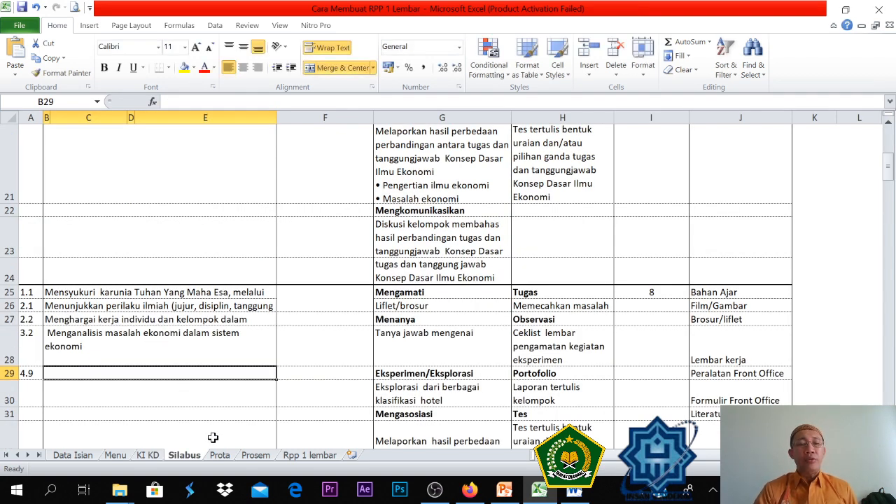
# - Replace the formula in Prota cell C14 with a link to the competency 3.2 text in B28 of the Silabus sheet
pyautogui.click(219, 457)
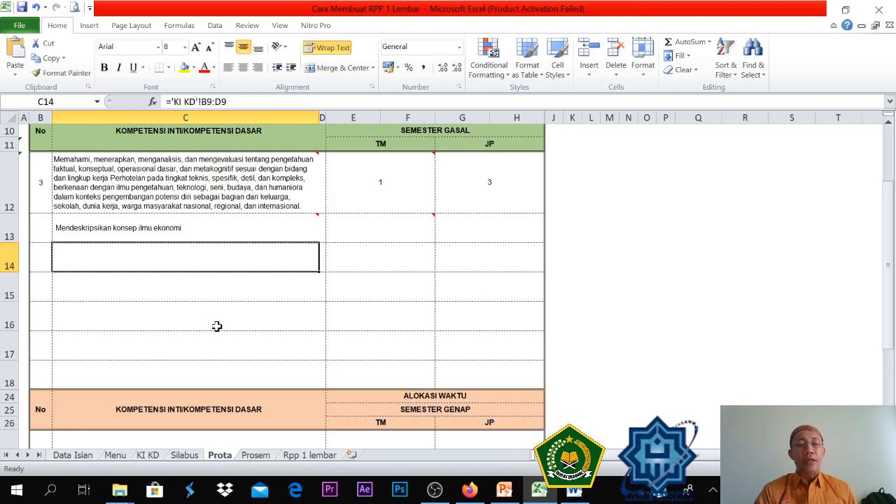
pyautogui.write('=')
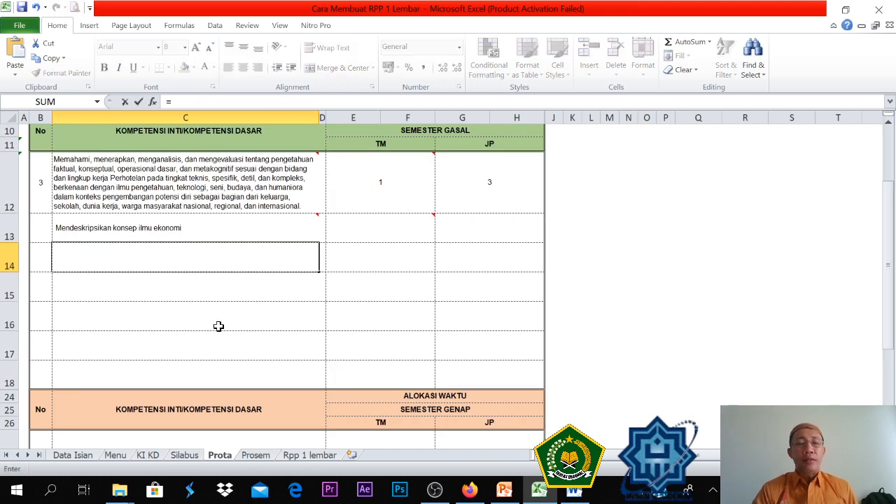
pyautogui.click(184, 456)
pyautogui.click(159, 352)
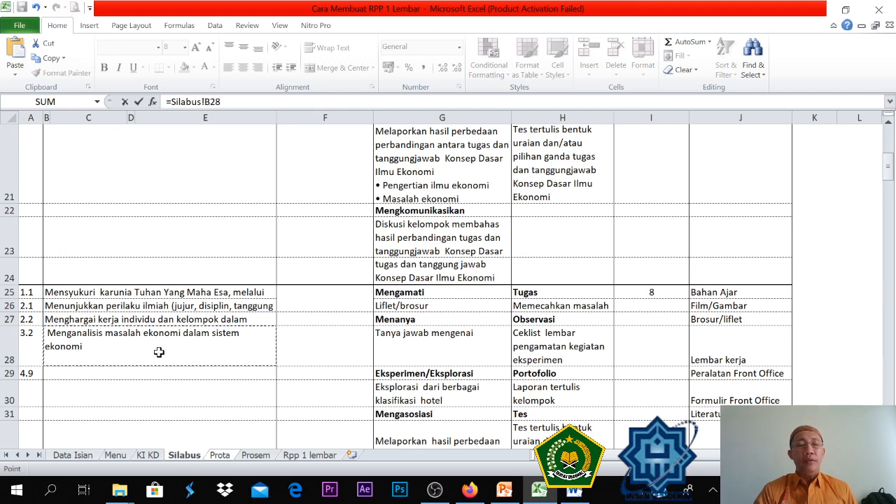
pyautogui.press('Return')
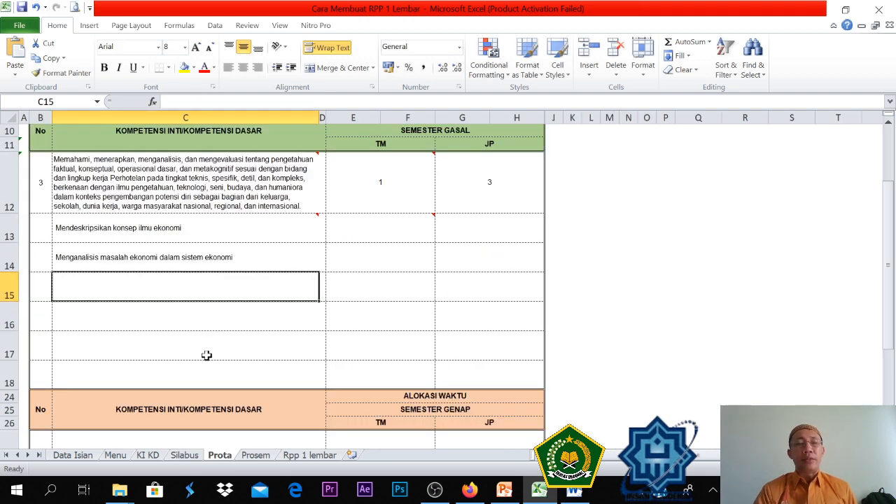
# - Enter 1 as the Semester Gasal TM value for both basic competencies, in E13 and E14 of the Prota sheet
pyautogui.click(379, 237)
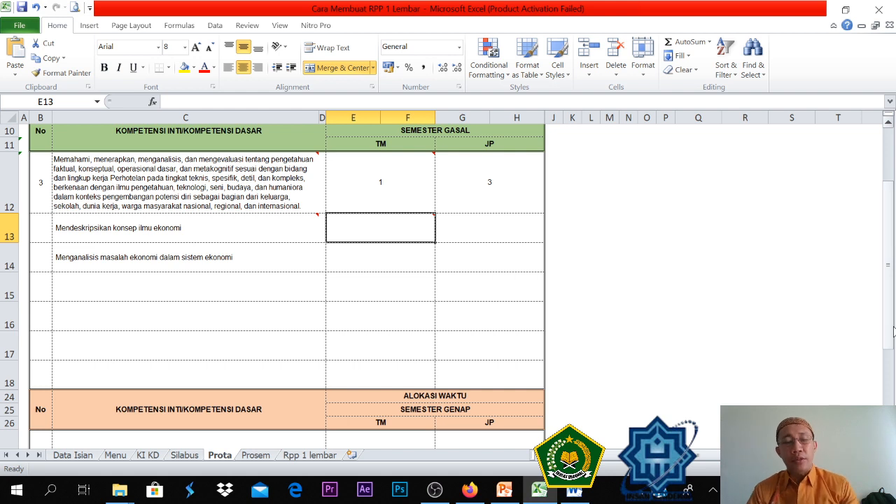
pyautogui.write('1')
pyautogui.press('Return')
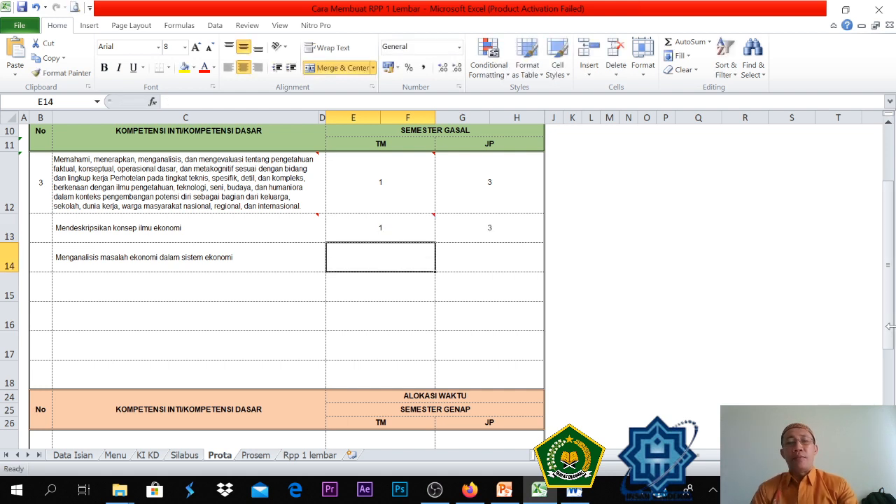
pyautogui.write('1')
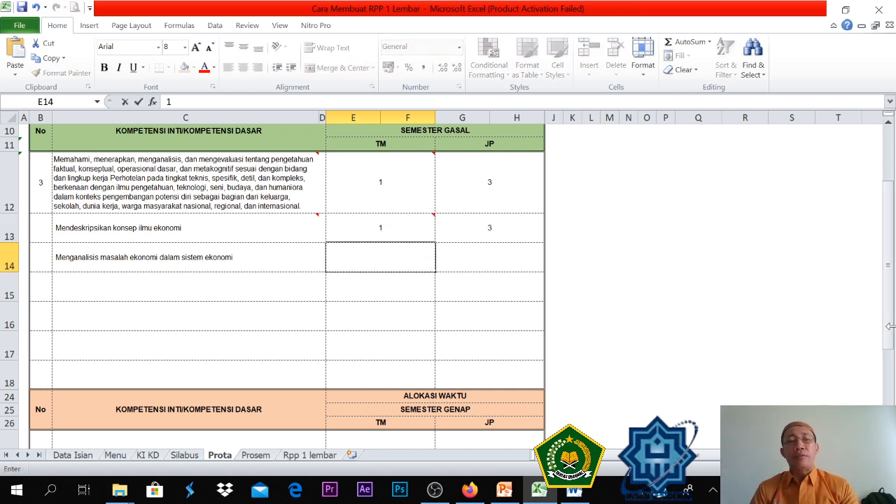
pyautogui.press('Return')
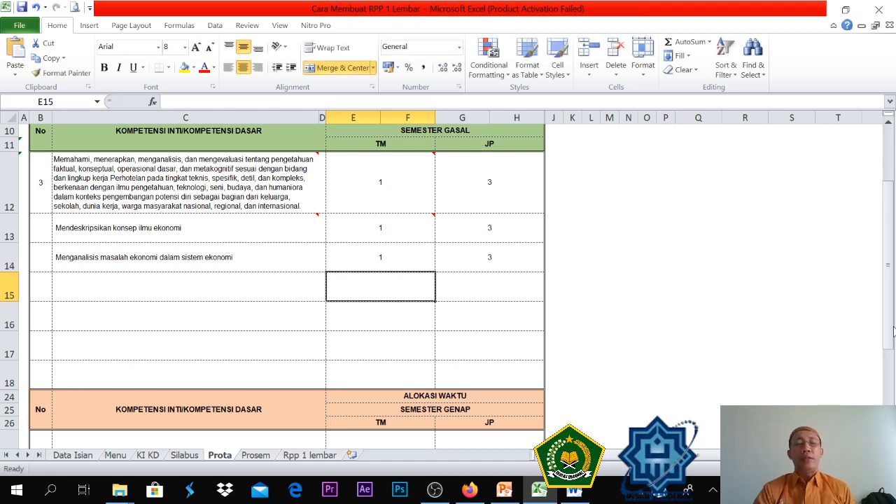
# - Examine the Prota totals and the formulas behind the signature names, along with their source data on the Data Isian and Menu sheets
pyautogui.scroll(-3, 859, 393)
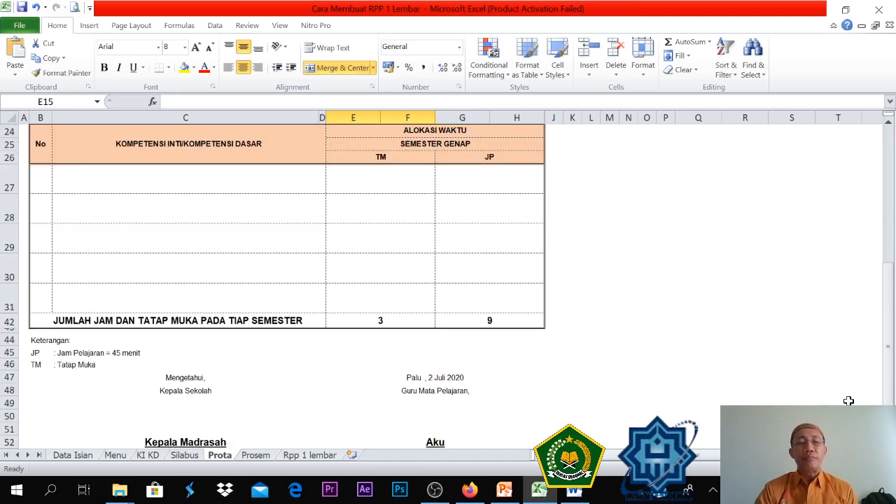
pyautogui.scroll(-1, 848, 402)
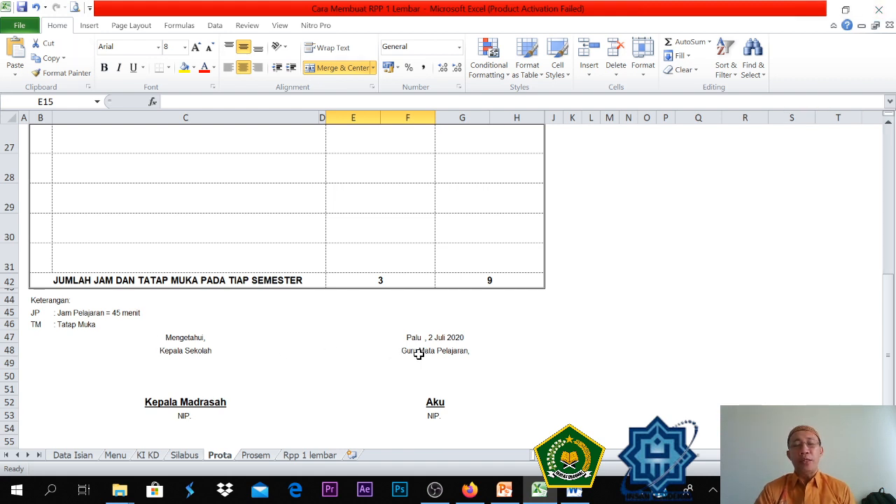
pyautogui.click(185, 406)
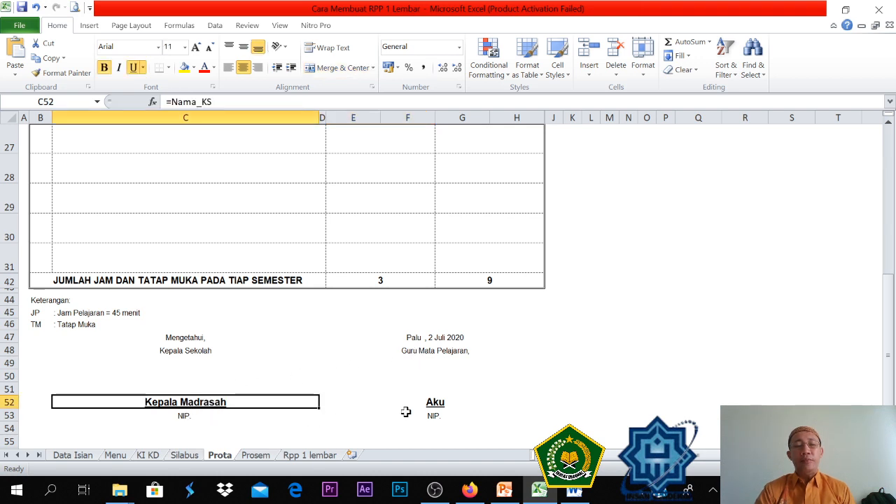
pyautogui.click(434, 404)
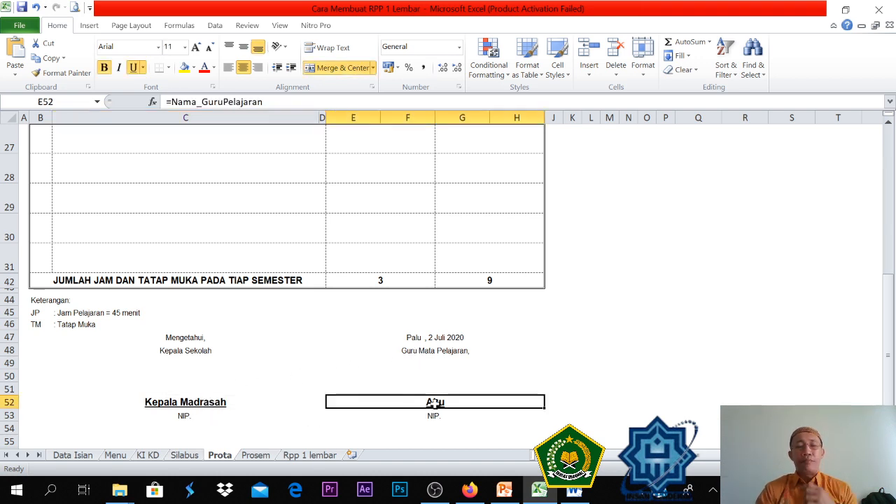
pyautogui.click(166, 410)
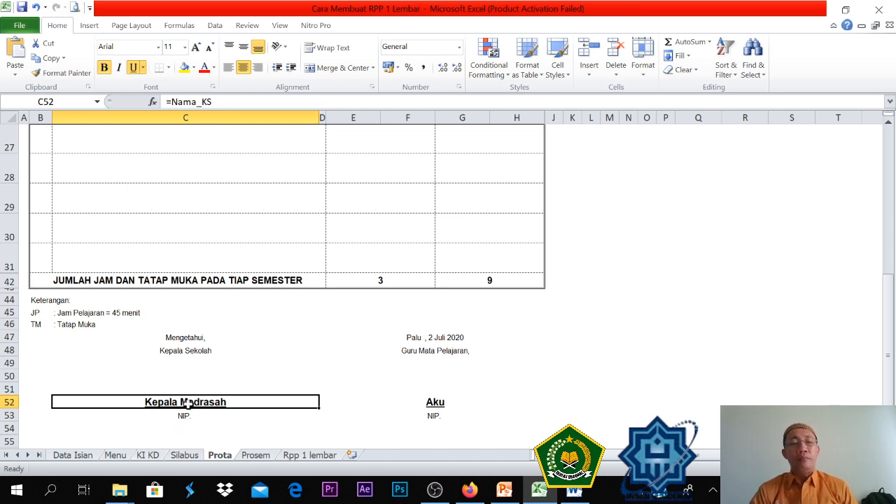
pyautogui.click(87, 461)
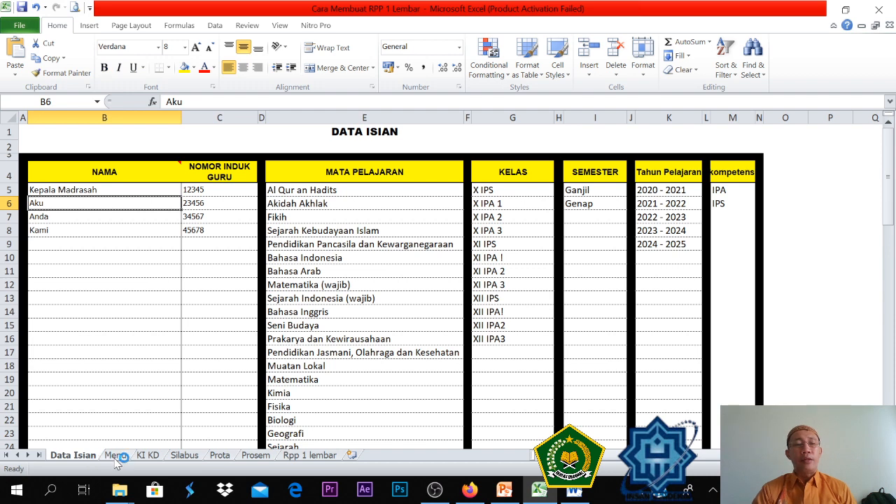
pyautogui.click(116, 457)
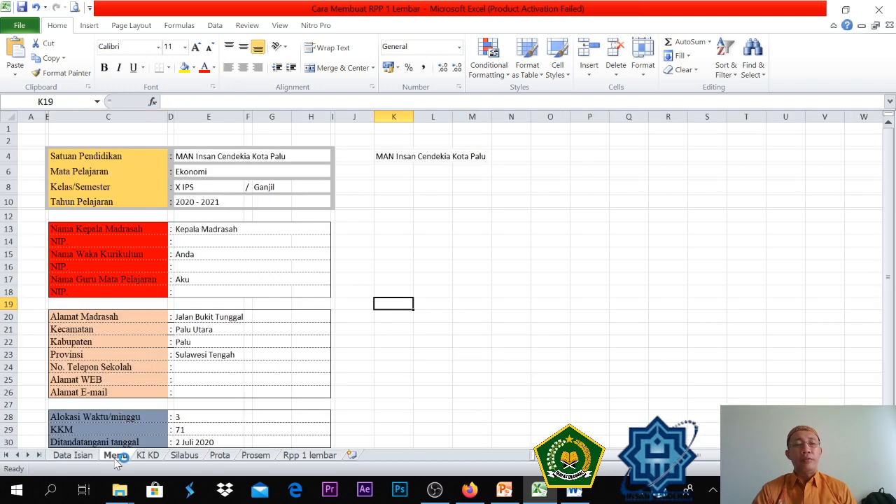
# - On the Prosem sheet, clear the old competency numbers and texts 3.8 to 3.13 from B12:C17
pyautogui.click(259, 457)
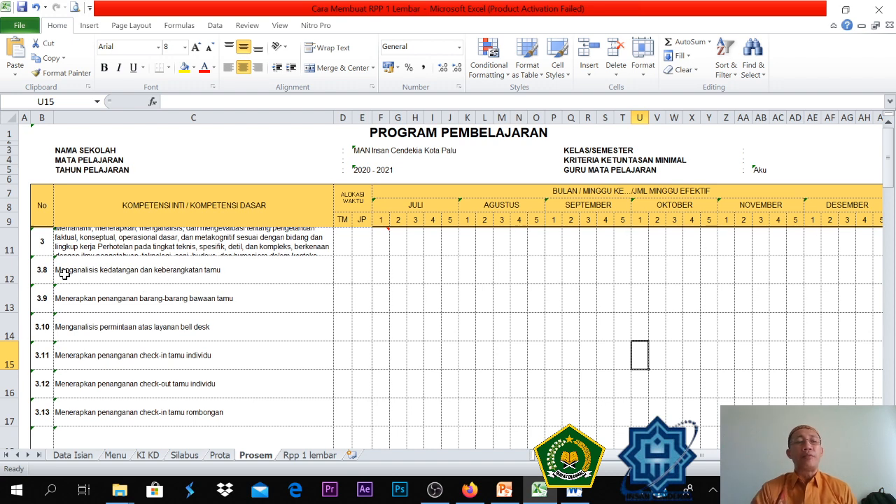
pyautogui.moveTo(46, 272); pyautogui.dragTo(211, 416)
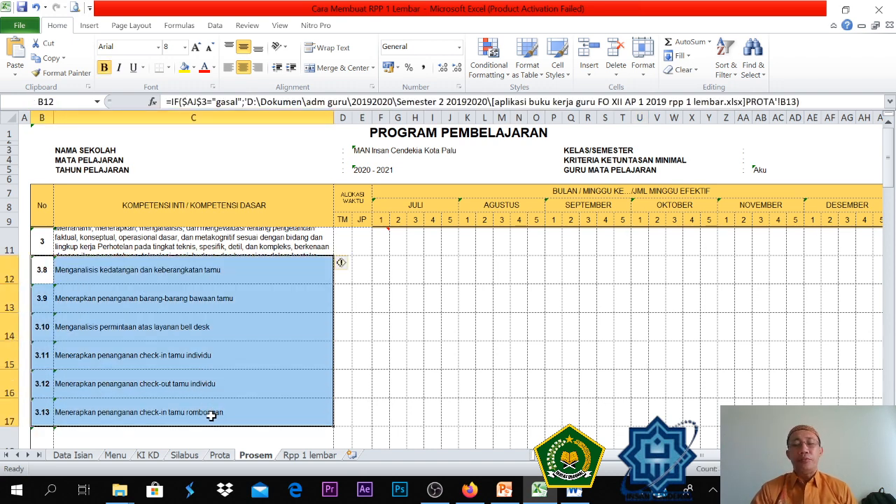
pyautogui.press('Delete')
pyautogui.scroll(-1, 210, 416)
pyautogui.scroll(1, 211, 416)
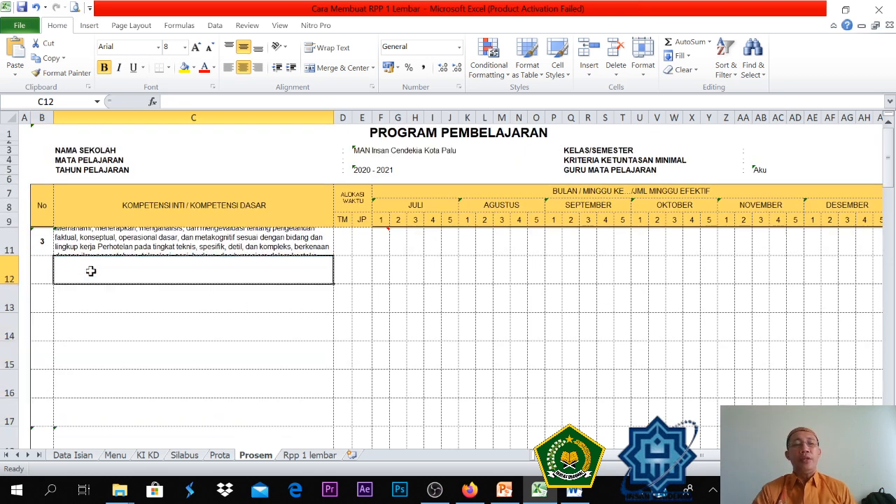
# - Link Prosem cell C12 to the first basic competency text in C13 of the Prota sheet
pyautogui.click(91, 271)
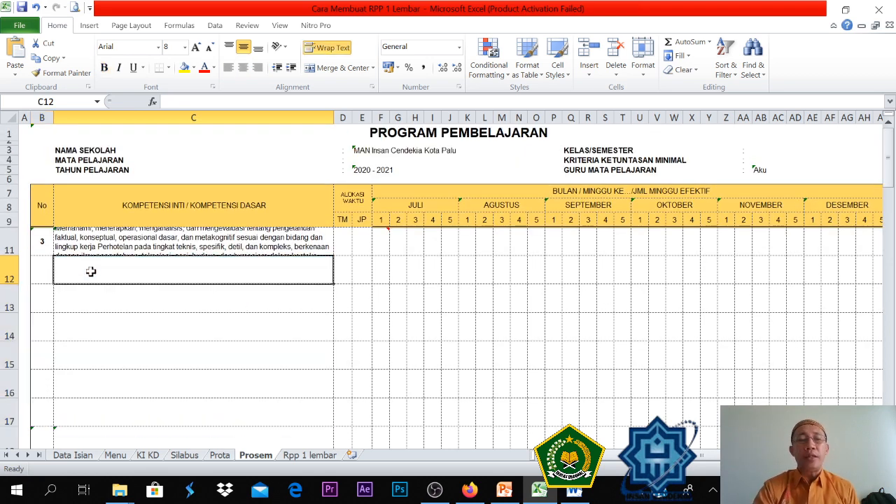
pyautogui.write('=')
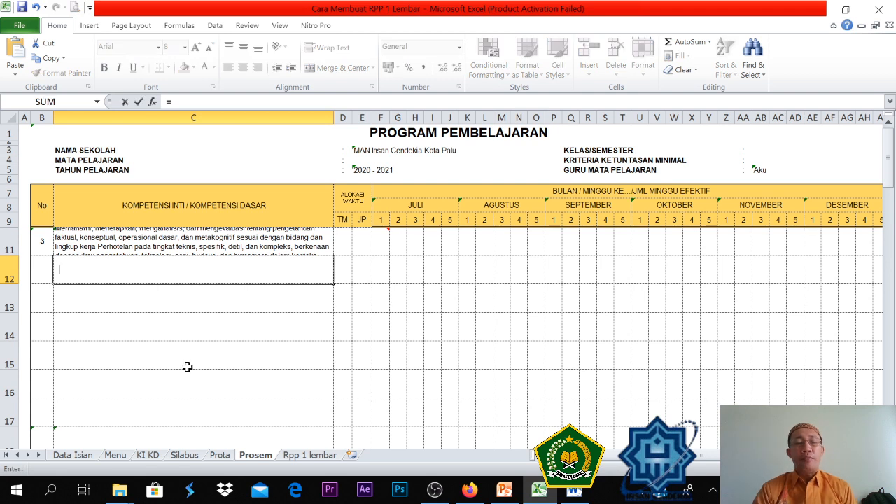
pyautogui.click(220, 455)
pyautogui.scroll(5, 206, 375)
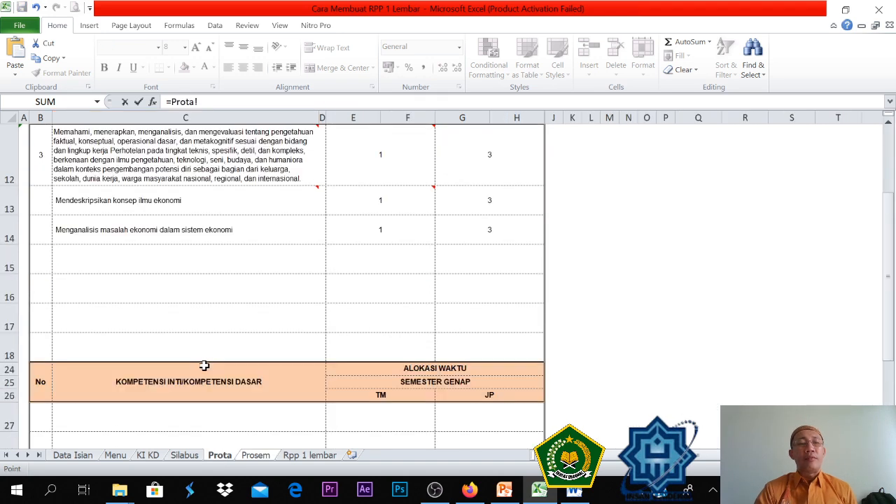
pyautogui.scroll(1, 204, 366)
pyautogui.click(132, 243)
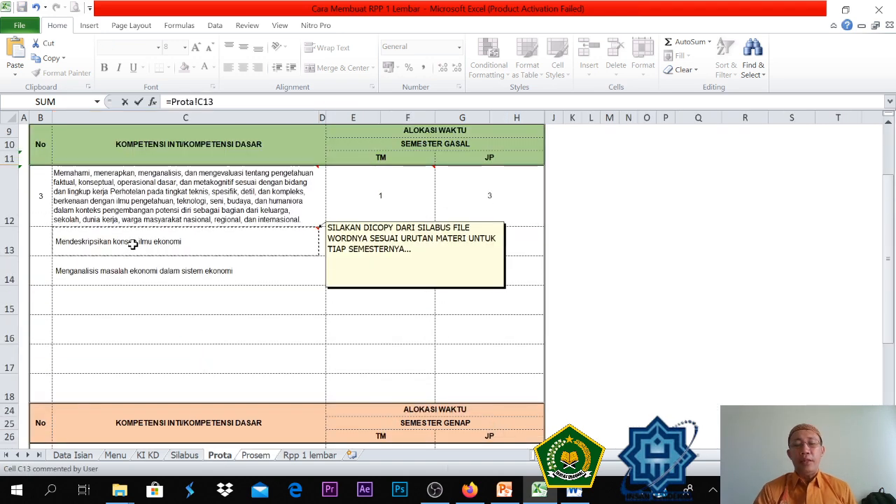
pyautogui.press('Return')
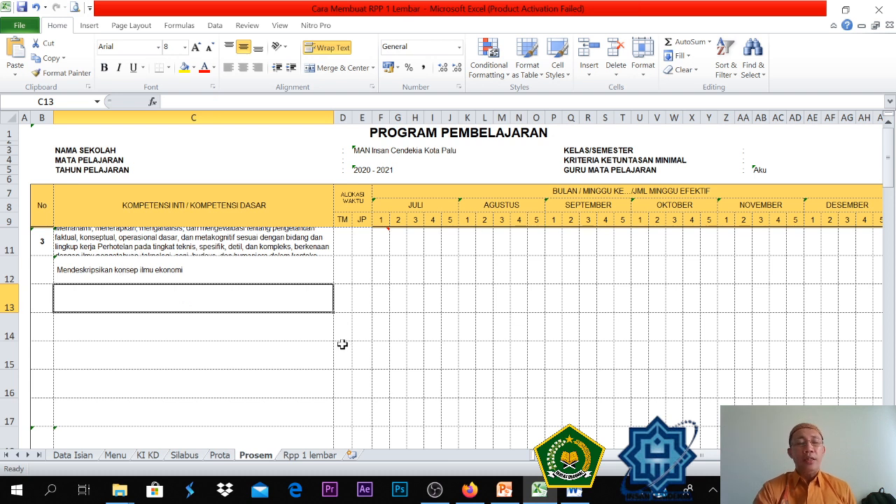
# - Link Prosem cell C13 to the second basic competency text in C14 of the Prota sheet
pyautogui.write('=')
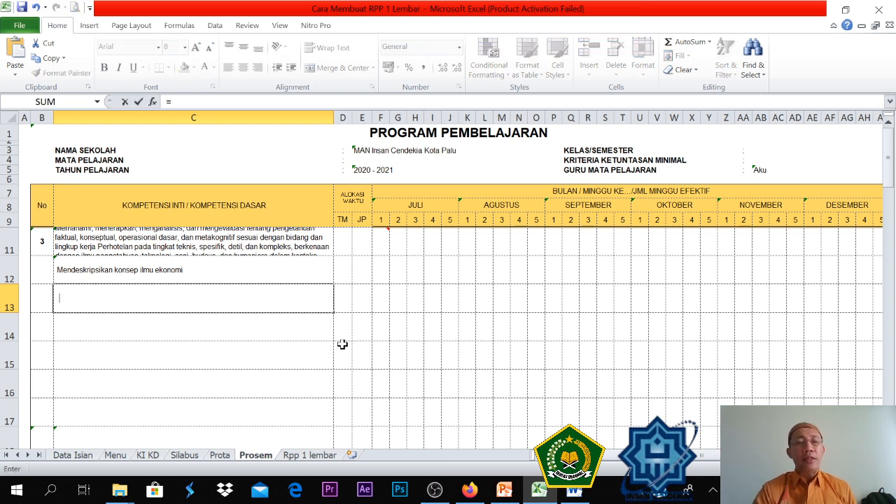
pyautogui.click(220, 456)
pyautogui.click(150, 278)
pyautogui.press('Return')
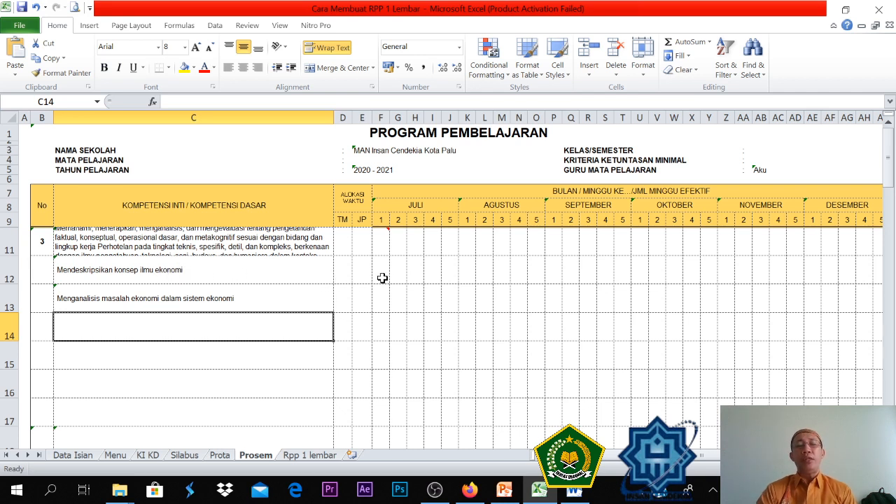
# - Schedule the first competency in July week 3 and the second in July week 4 by entering 1 in H12 and I13
pyautogui.click(417, 277)
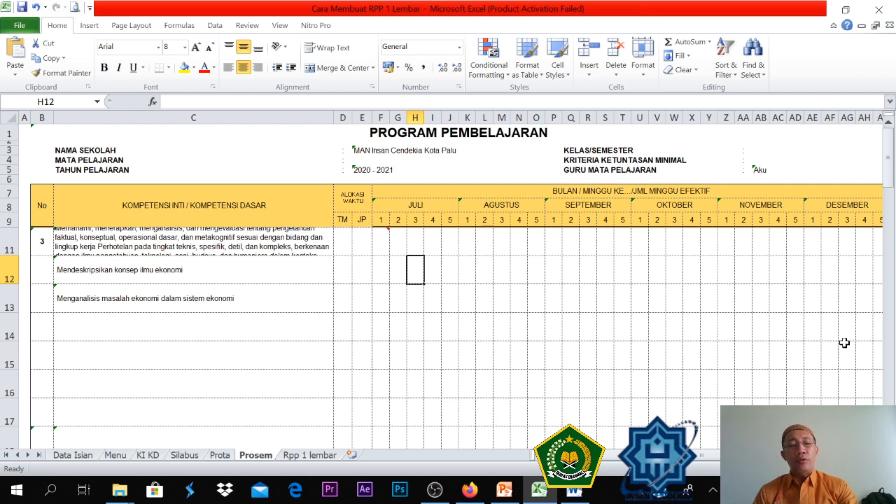
pyautogui.write('1')
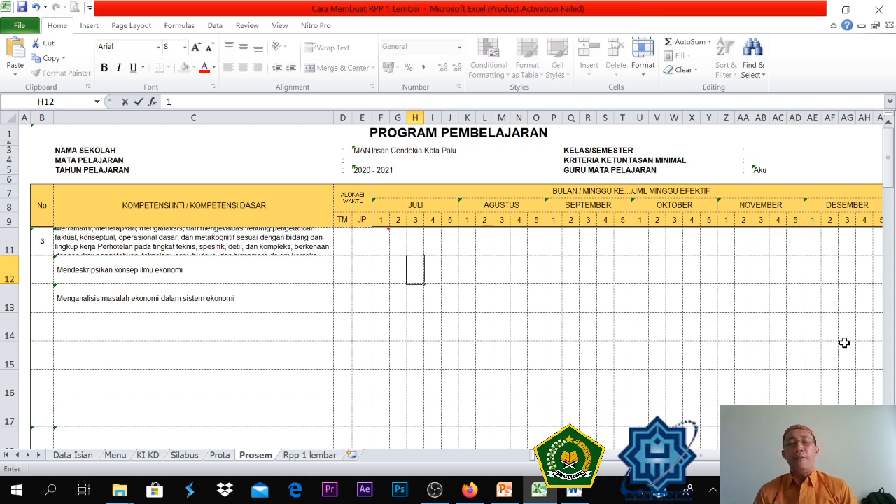
pyautogui.press('Return')
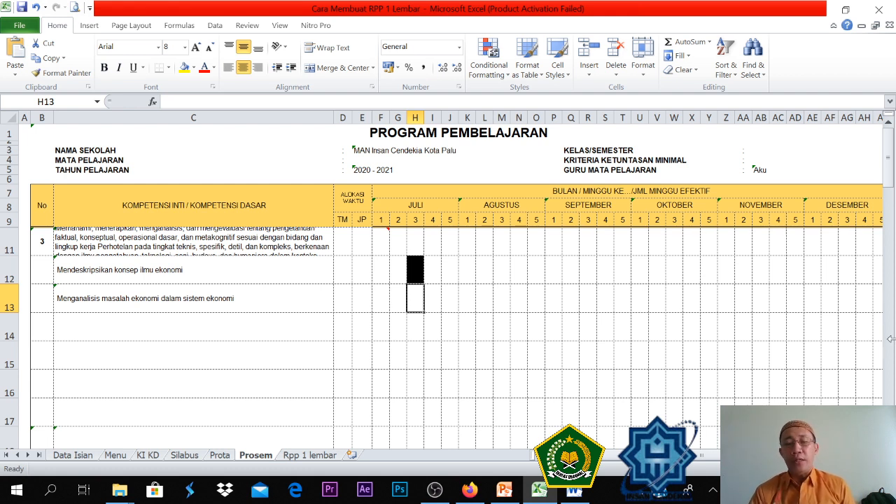
pyautogui.press('Right')
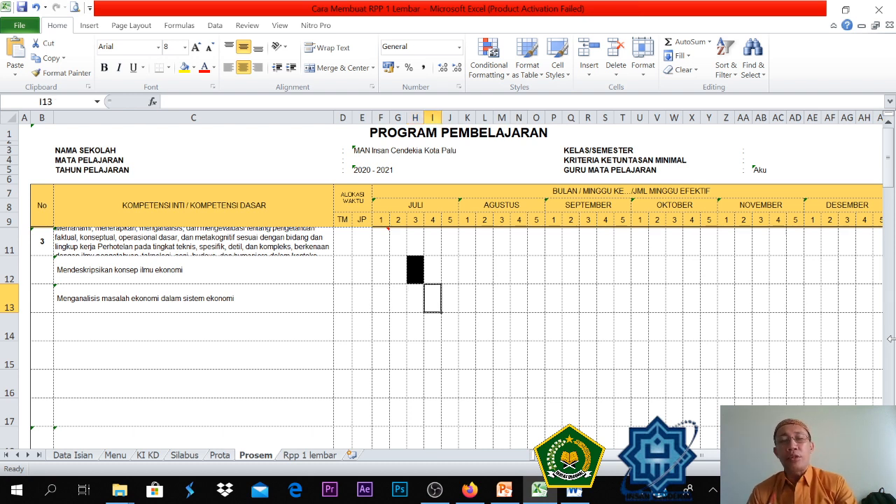
pyautogui.write('1')
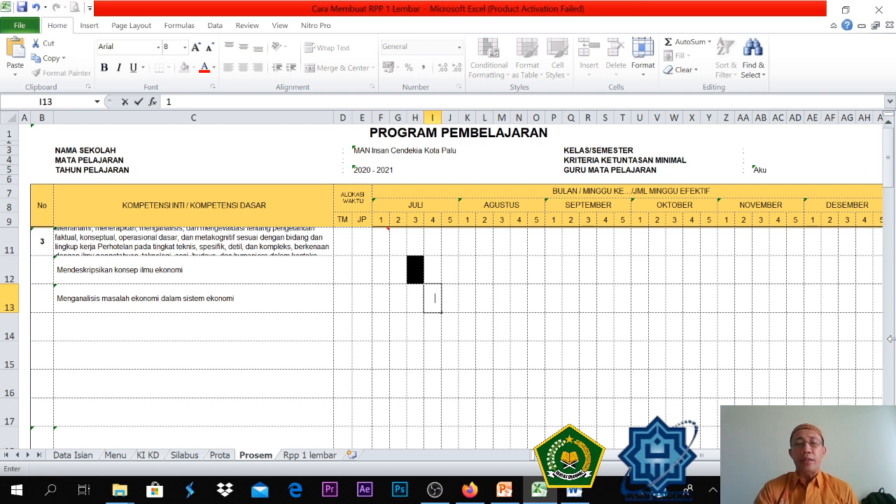
pyautogui.press('Return')
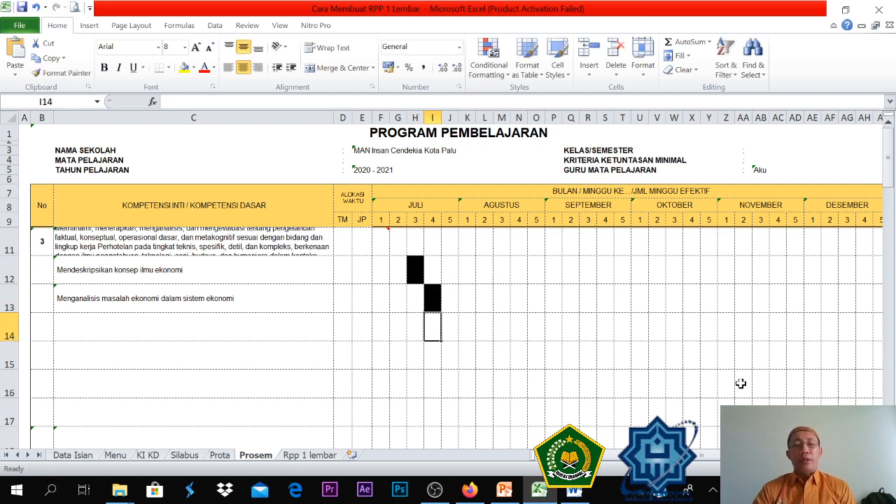
pyautogui.scroll(-1, 440, 368)
pyautogui.scroll(-1, 440, 369)
pyautogui.scroll(2, 439, 368)
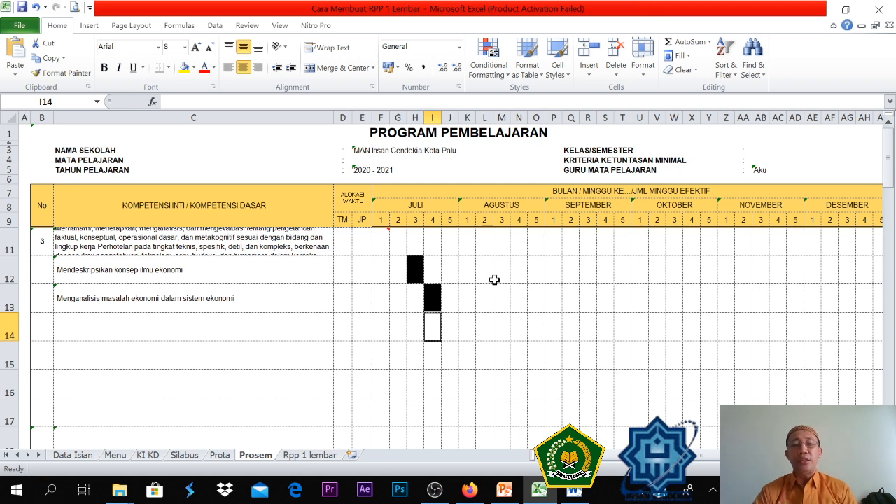
# - On the Rpp 1 lembar sheet, link the Nama Sekolah cell D3 to the Satuan Pendidikan entry on the Menu sheet
pyautogui.click(301, 456)
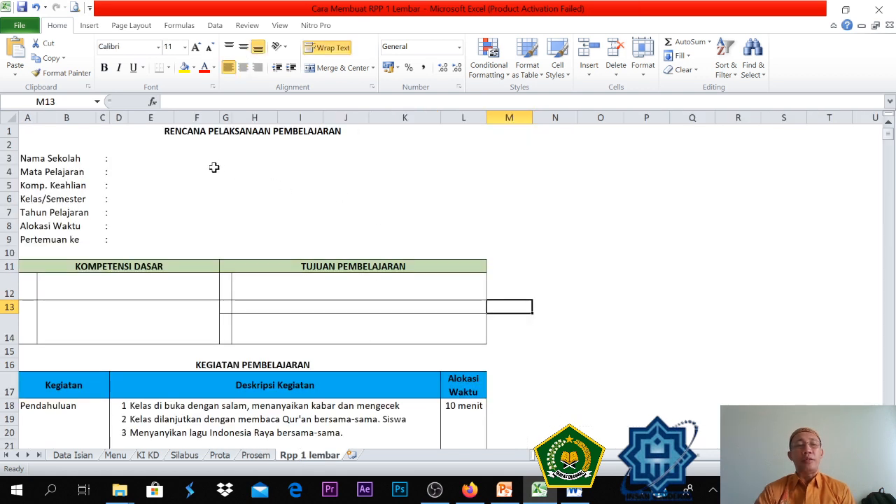
pyautogui.click(137, 161)
pyautogui.click(123, 161)
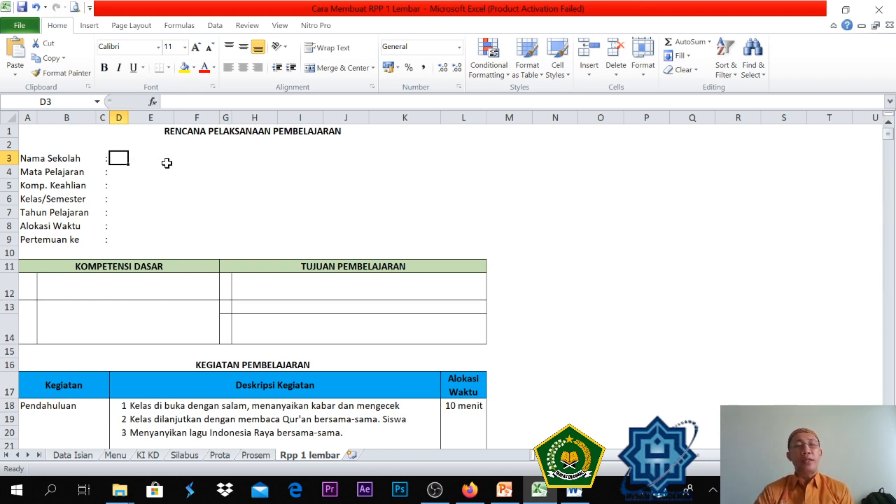
pyautogui.write('=')
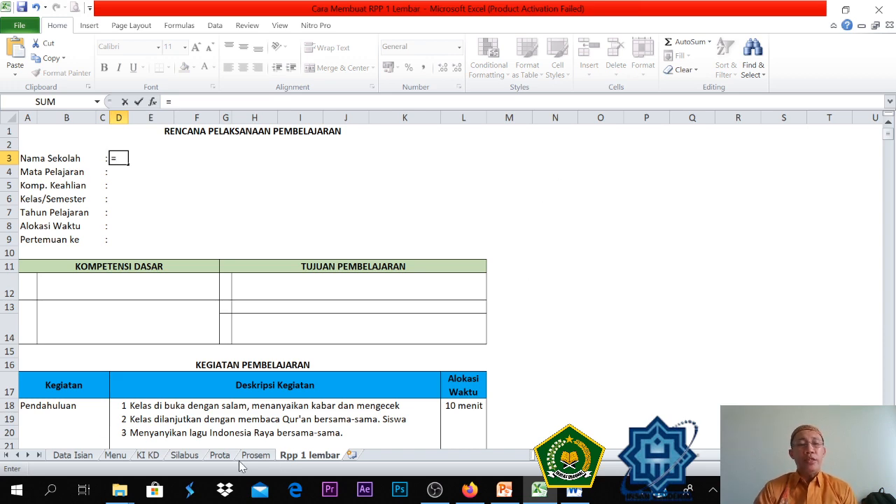
pyautogui.click(118, 456)
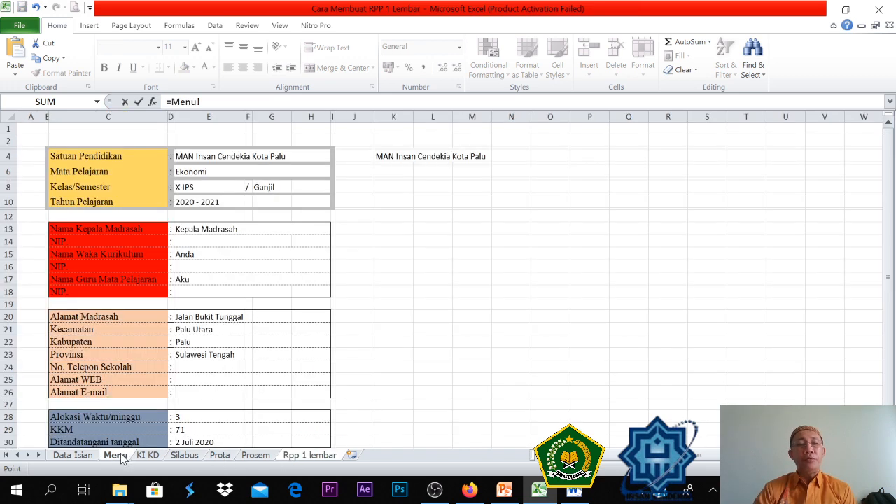
pyautogui.click(226, 157)
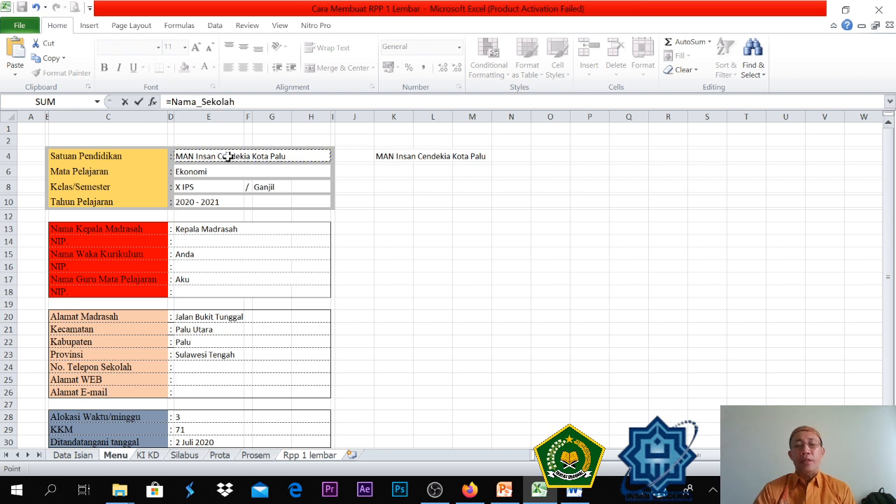
pyautogui.press('Return')
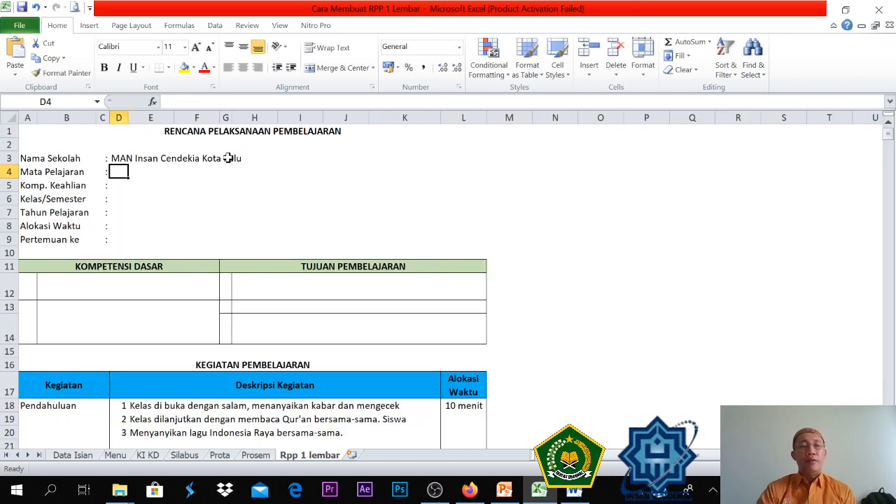
# - Link the Mata Pelajaran cell D4 to the subject on the Menu sheet and choose IPS as Komp. Keahlian in D5
pyautogui.write('=')
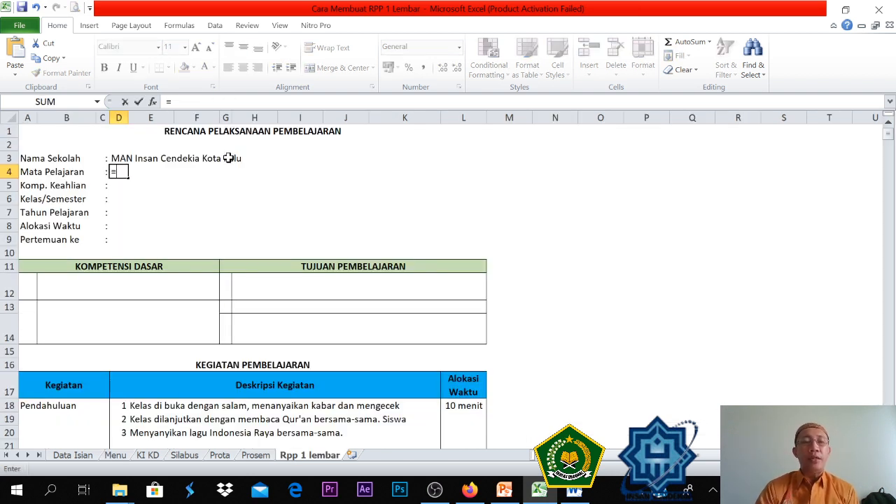
pyautogui.click(119, 456)
pyautogui.click(214, 176)
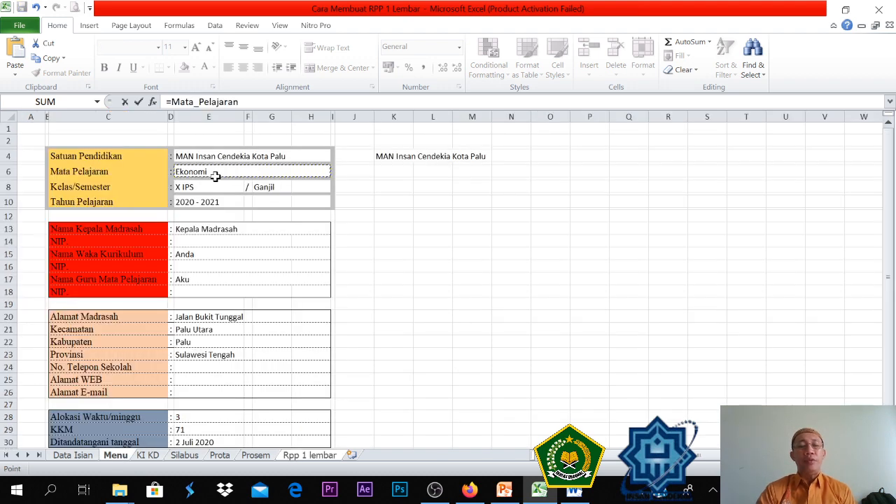
pyautogui.press('Return')
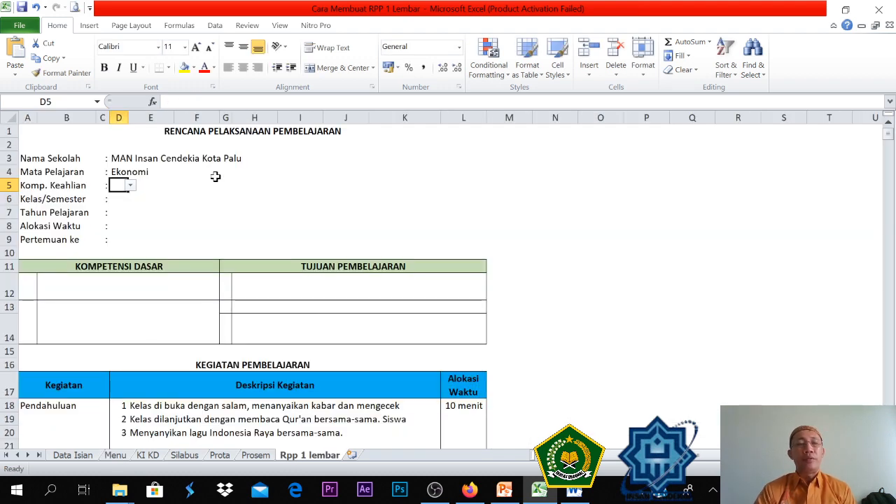
pyautogui.click(130, 186)
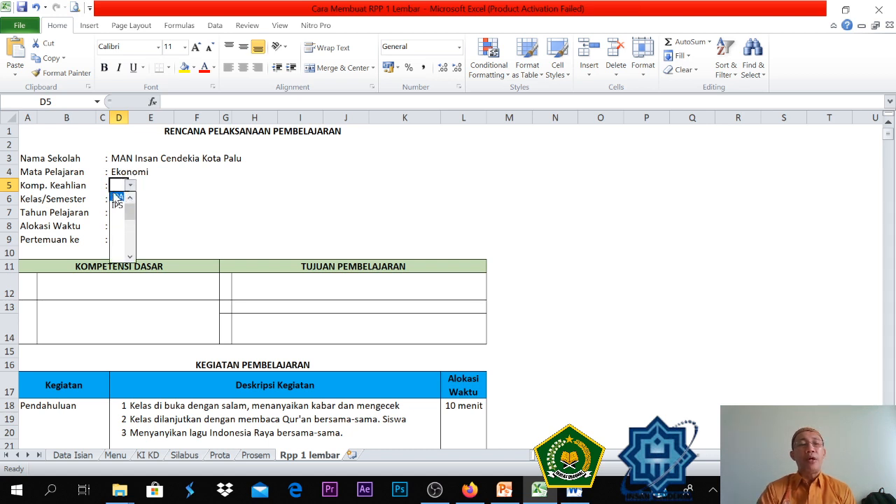
pyautogui.click(125, 204)
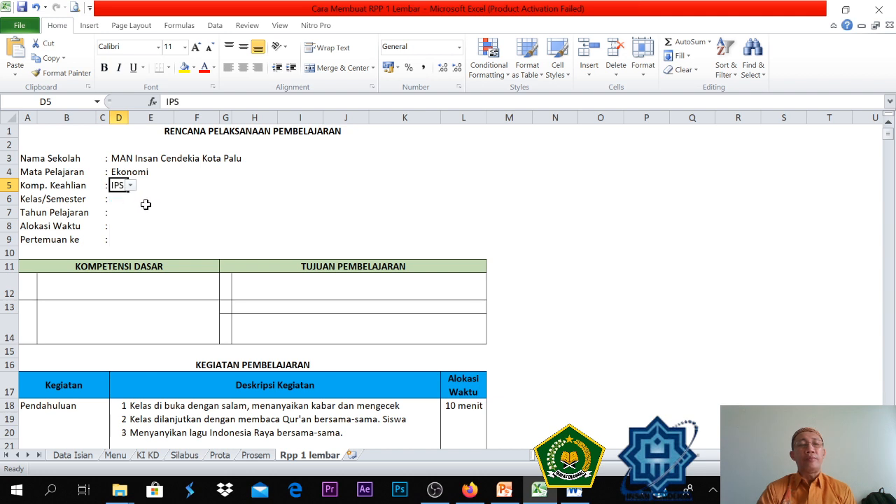
# - Link the Kelas/Semester cell D6 to the class entry in E8 of the Menu sheet
pyautogui.click(135, 202)
pyautogui.click(119, 201)
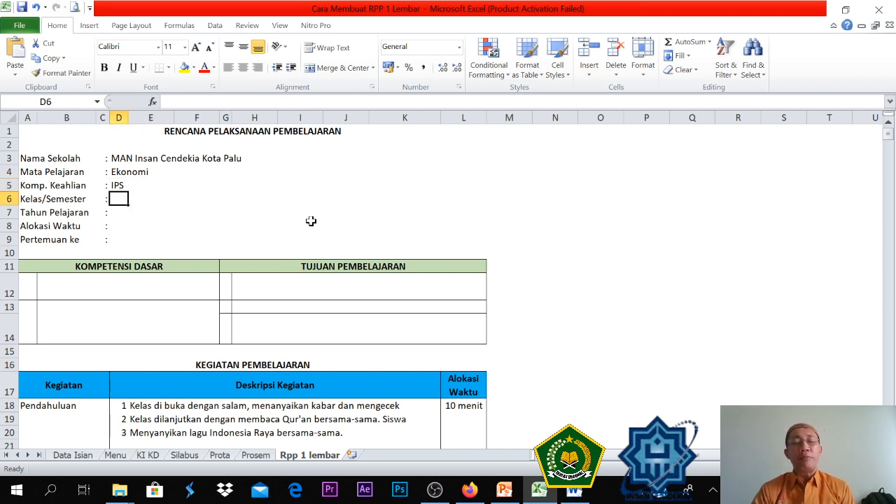
pyautogui.write('=')
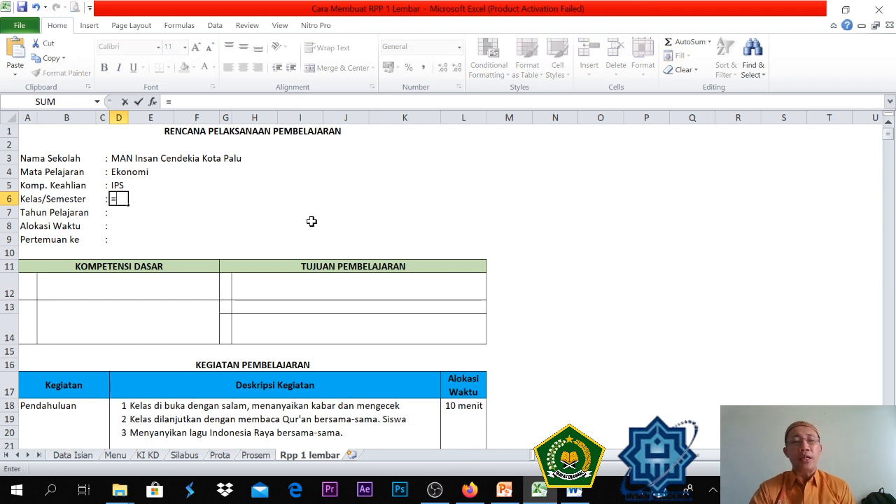
pyautogui.click(118, 455)
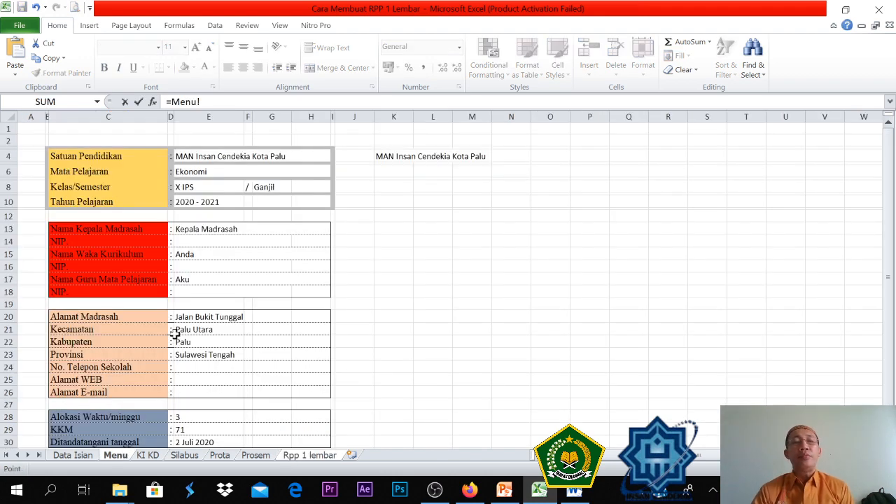
pyautogui.click(202, 189)
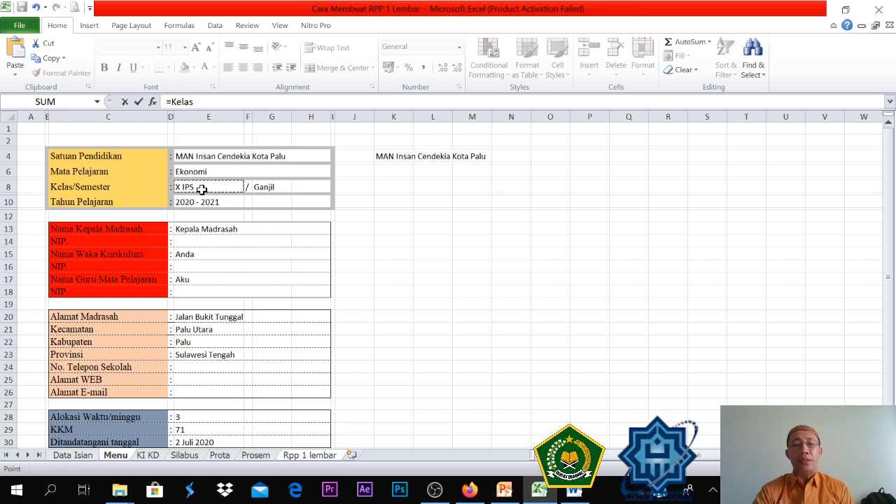
pyautogui.press('Return')
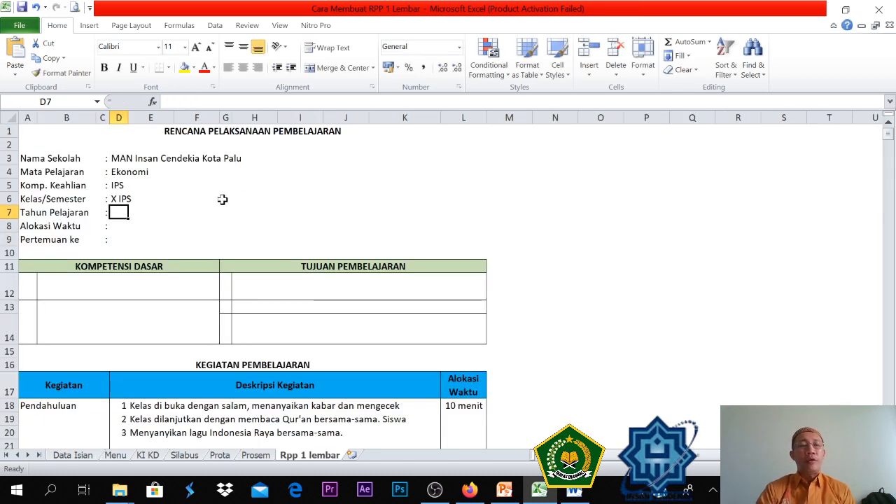
# - Link the Tahun Pelajaran cell D7 to the school year entry in E10 of the Menu sheet
pyautogui.write('=')
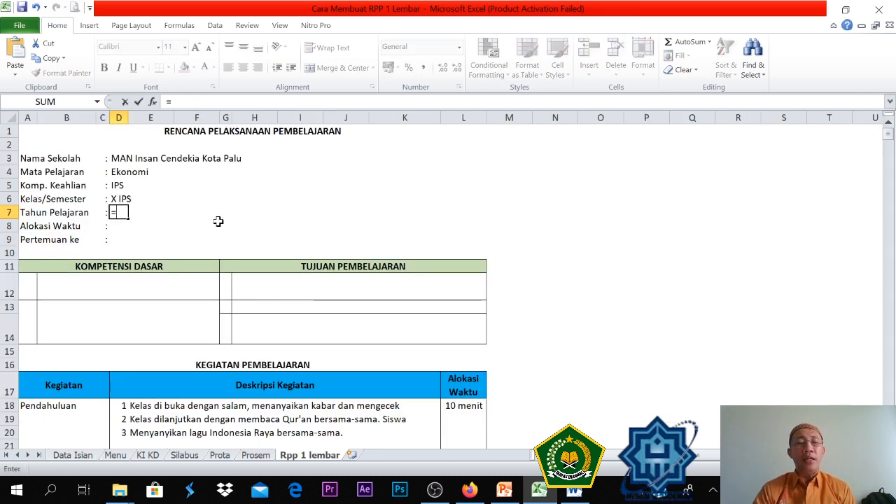
pyautogui.click(128, 457)
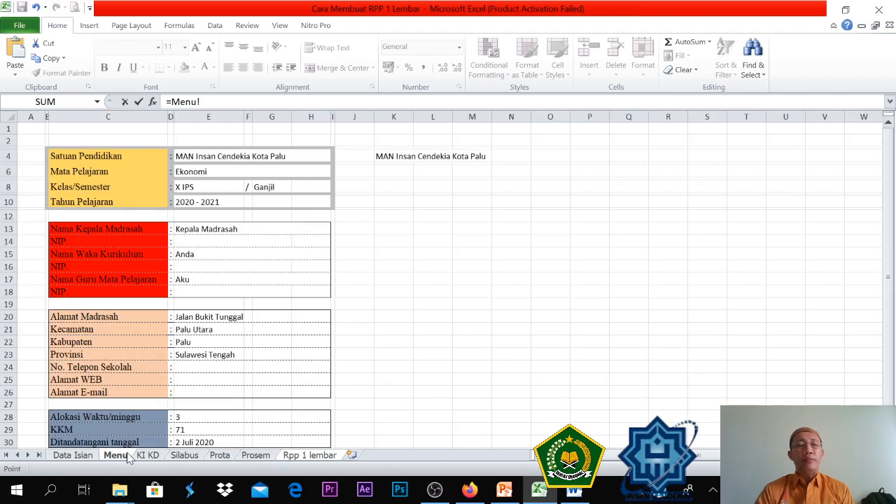
pyautogui.click(196, 201)
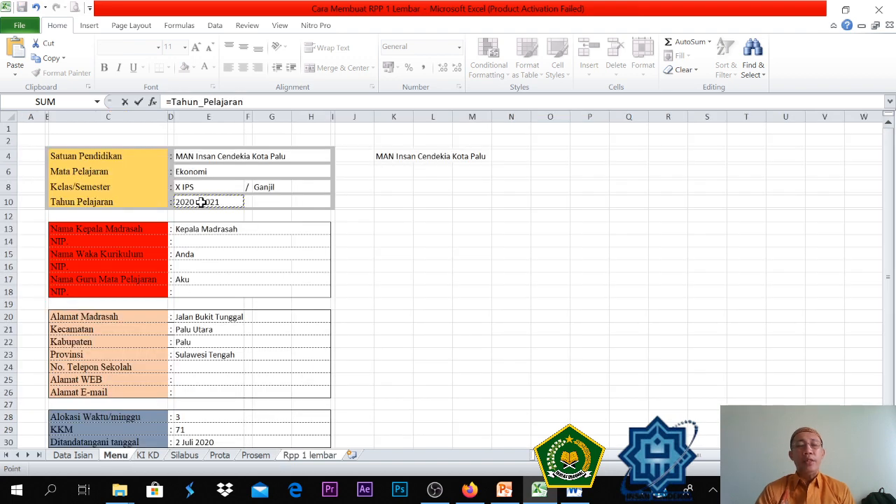
pyautogui.press('Return')
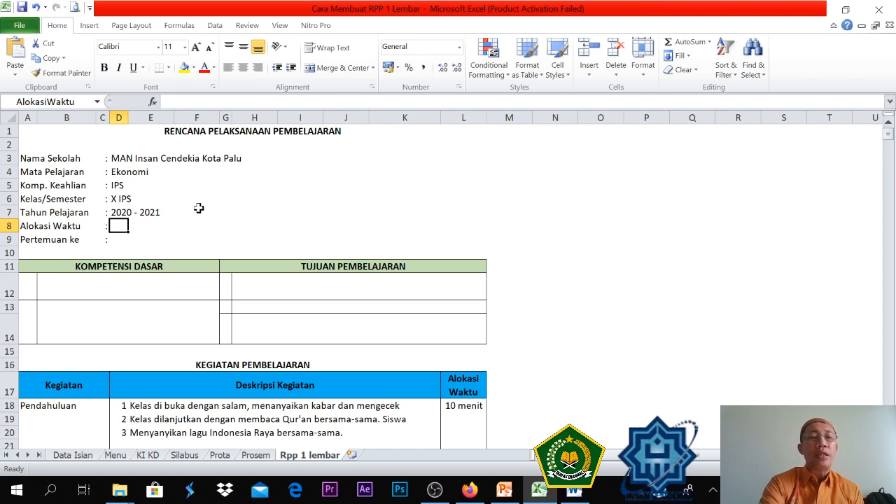
# - Set Alokasi Waktu to 3 in D8 and Pertemuan ke to 1 in D9
pyautogui.write('3')
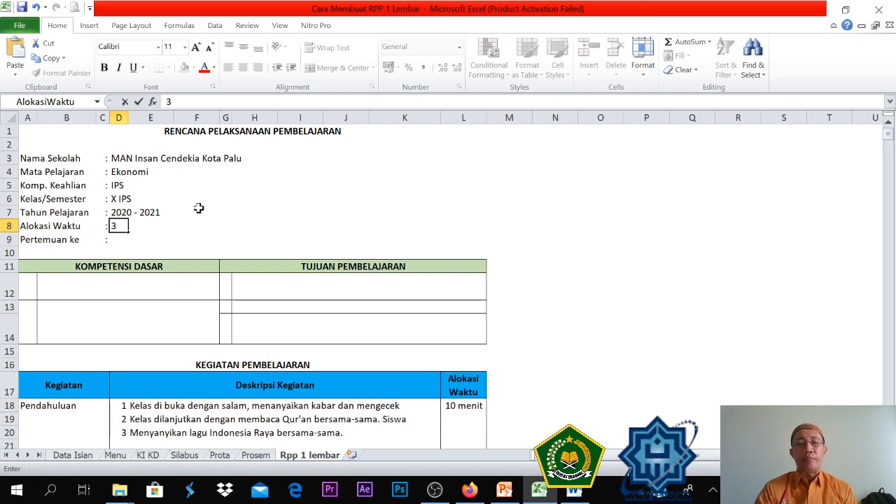
pyautogui.press('Return')
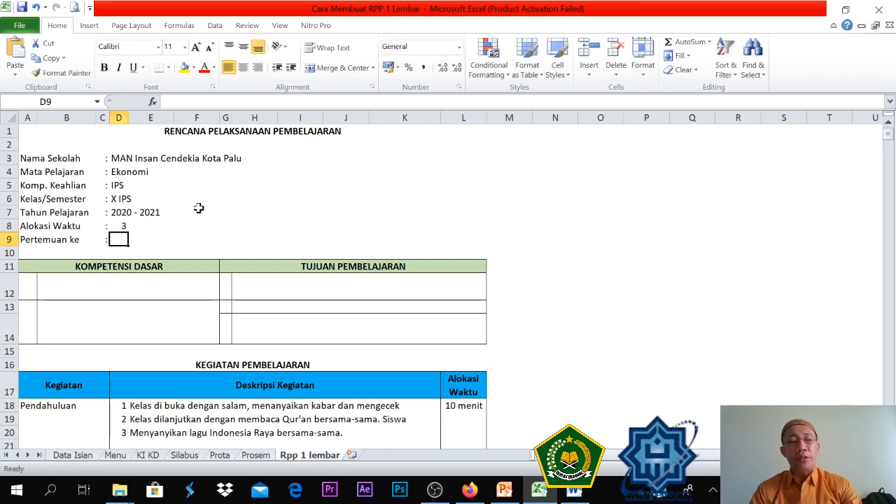
pyautogui.write('1')
pyautogui.press('Return')
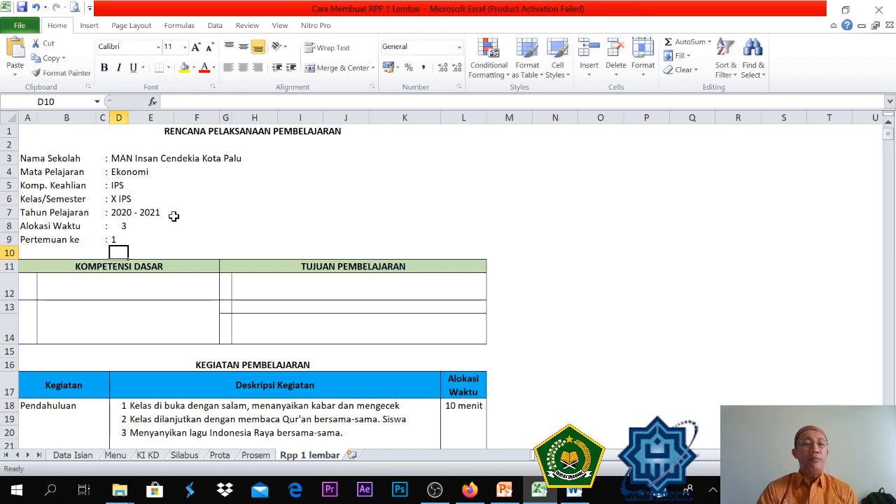
# - Enter the competency number 3.1 in A12 under Kompetensi Dasar
pyautogui.click(28, 287)
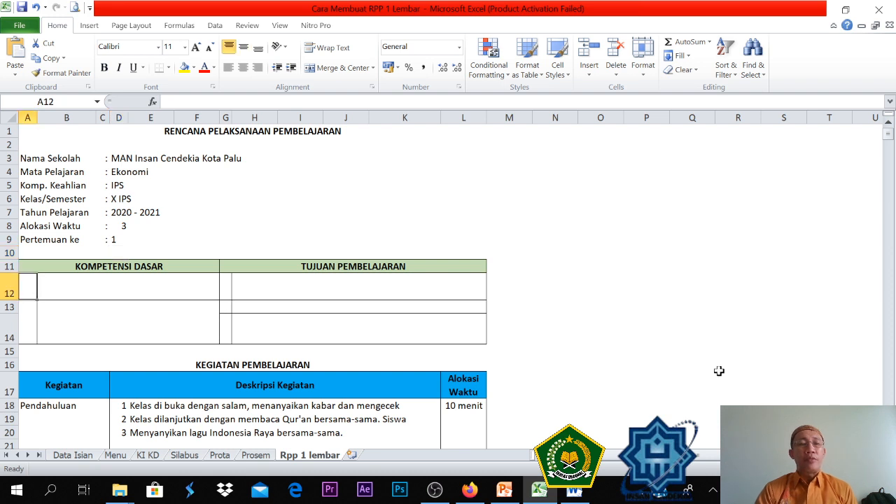
pyautogui.write('3')
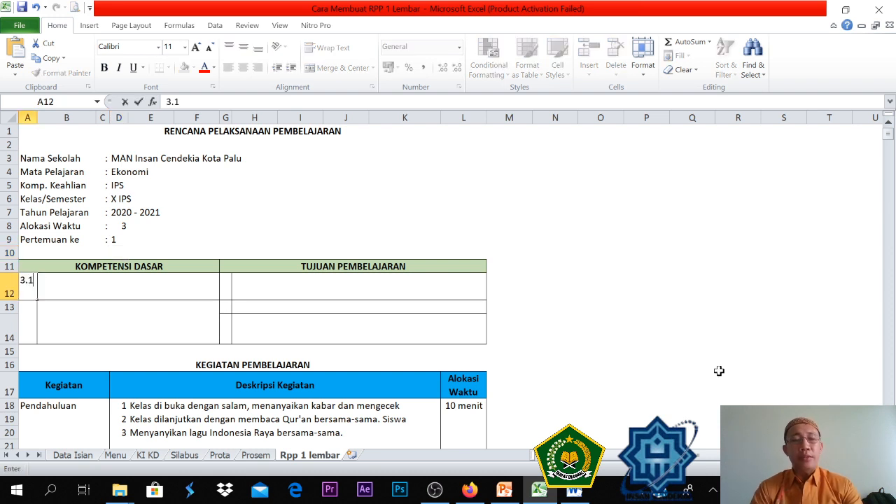
pyautogui.write('.1')
pyautogui.press('Return')
# - Link the competency text cell B12 to the 3.1 basic competency in row 8 of the KI KD sheet
pyautogui.click(177, 293)
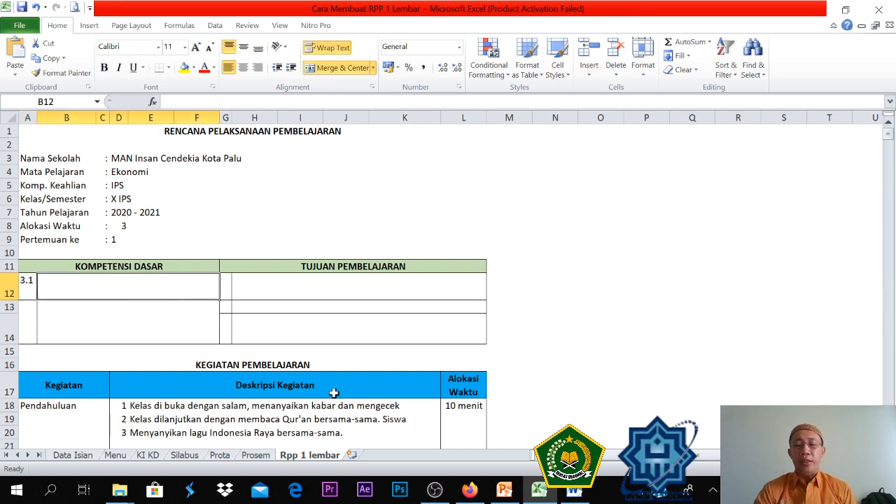
pyautogui.write('=')
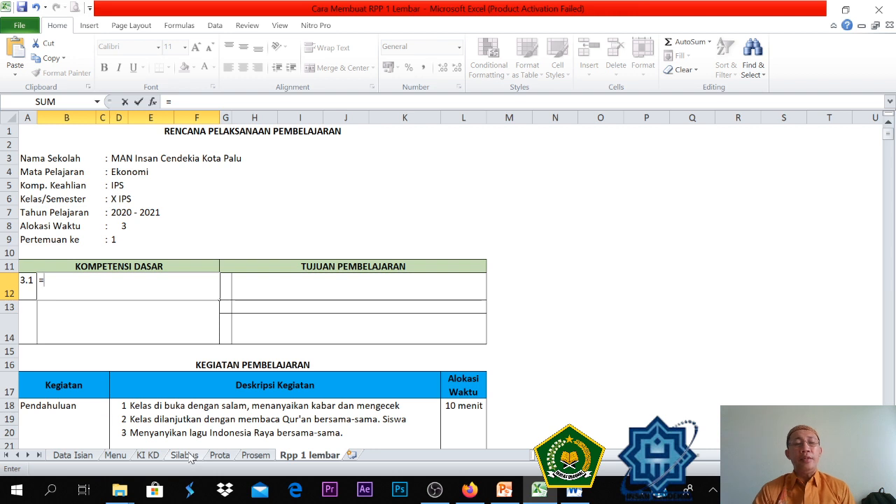
pyautogui.click(155, 459)
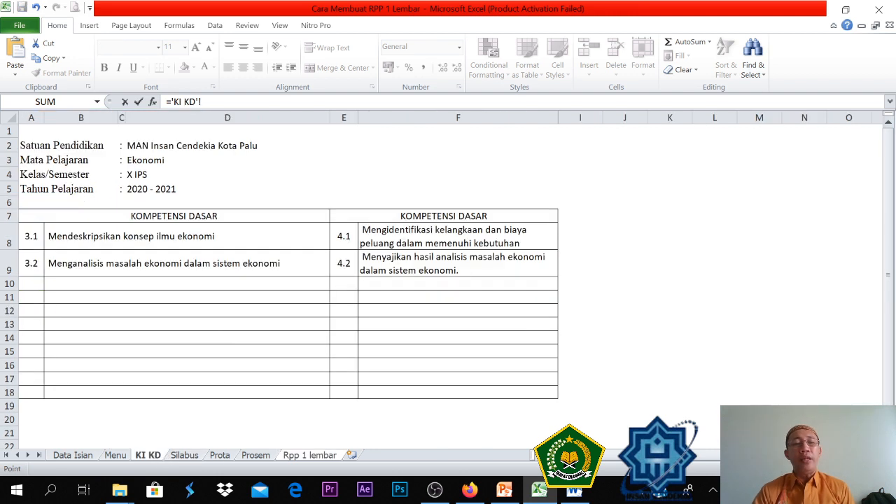
pyautogui.click(133, 238)
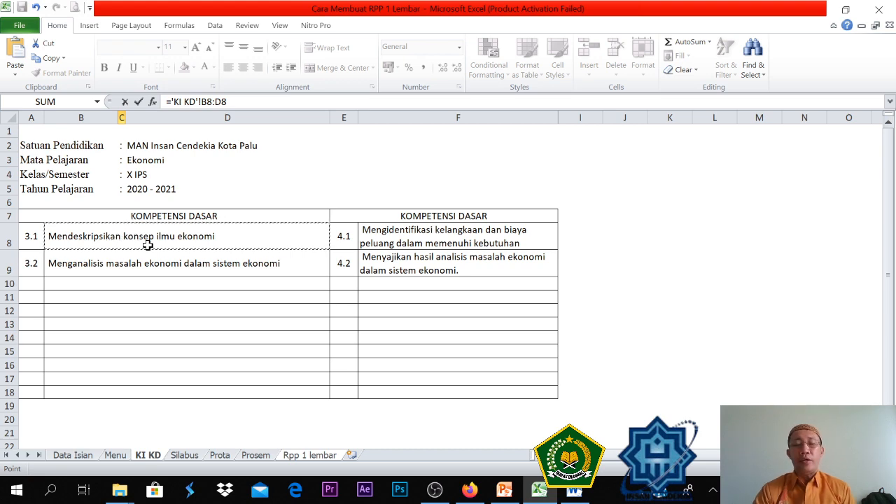
pyautogui.press('Return')
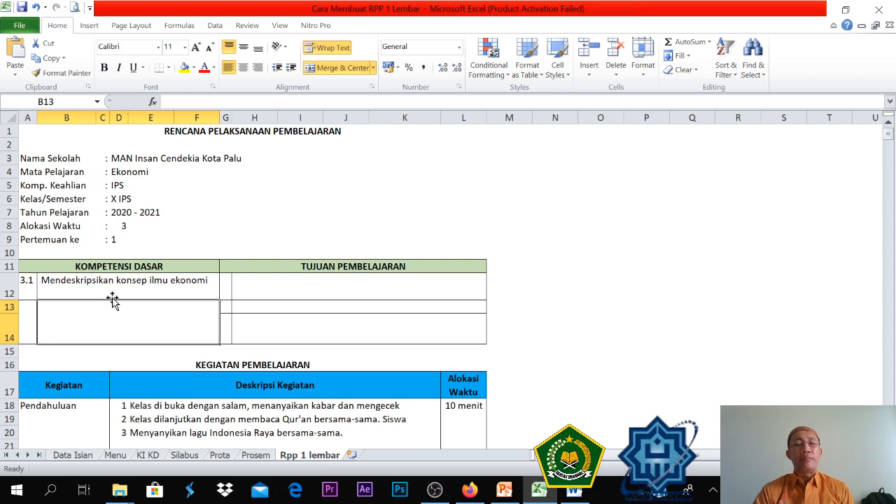
# - Enter the learning objective "Mendeskripsikan Konsep Ilmu Ekonomi" in H12 under Tujuan Pembelajaran, consulting the Silabus document in Word
pyautogui.click(284, 292)
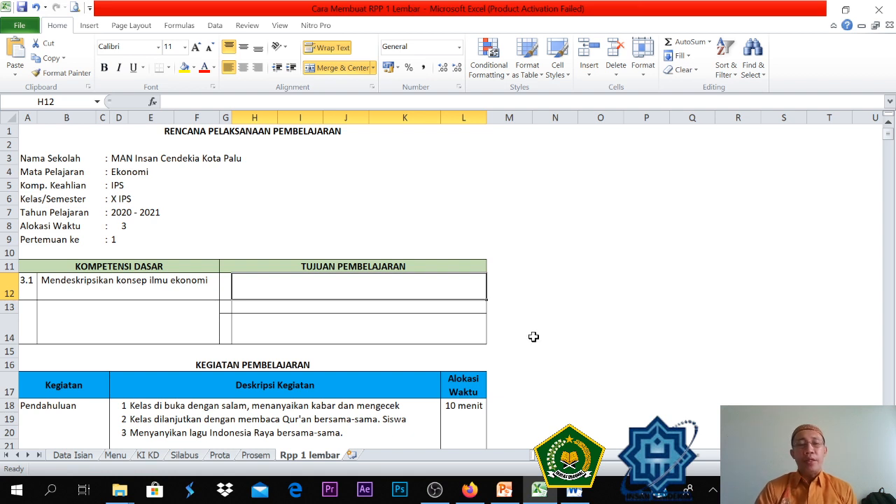
pyautogui.click(575, 491)
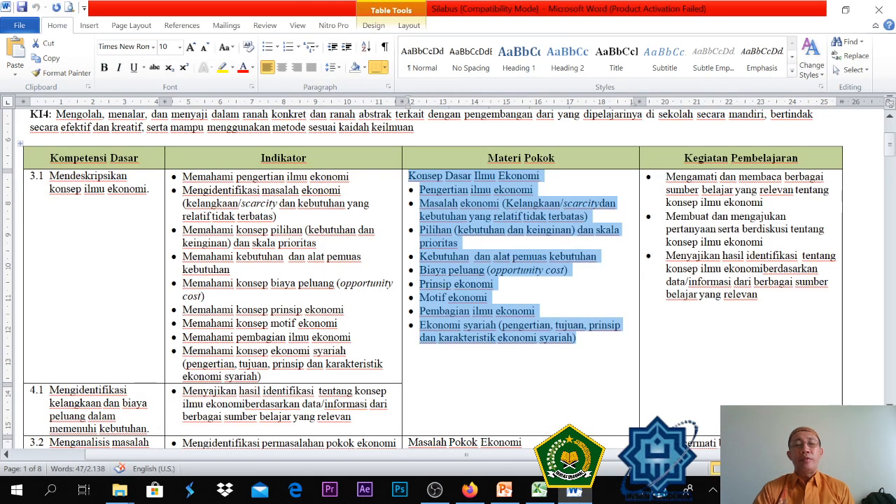
pyautogui.click(539, 490)
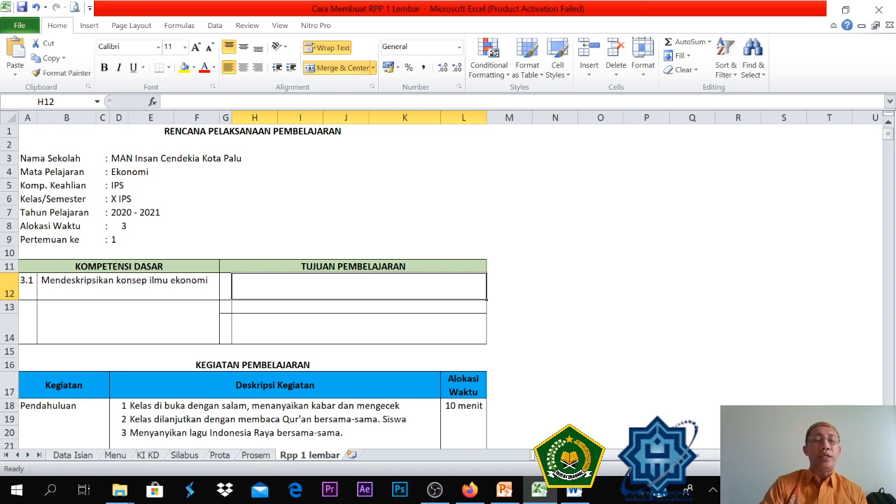
pyautogui.write('M')
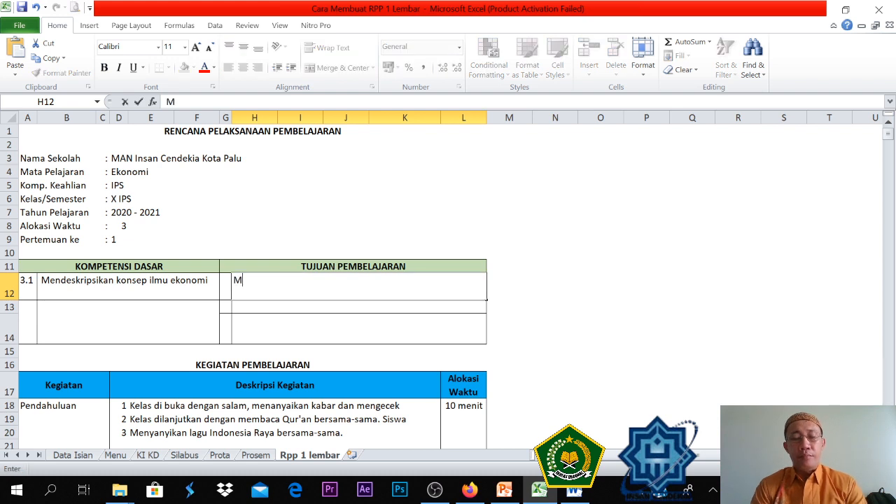
pyautogui.write('endeskripsikan ')
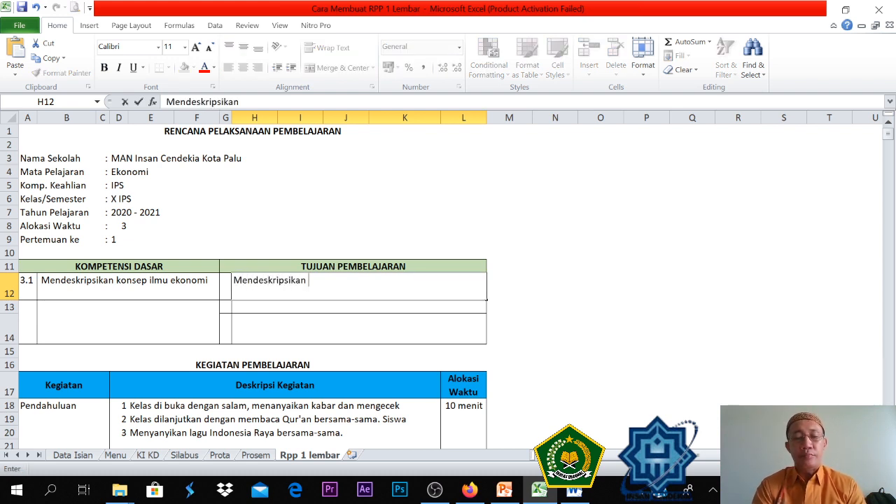
pyautogui.write('Konsep Ilmu Ekonomi')
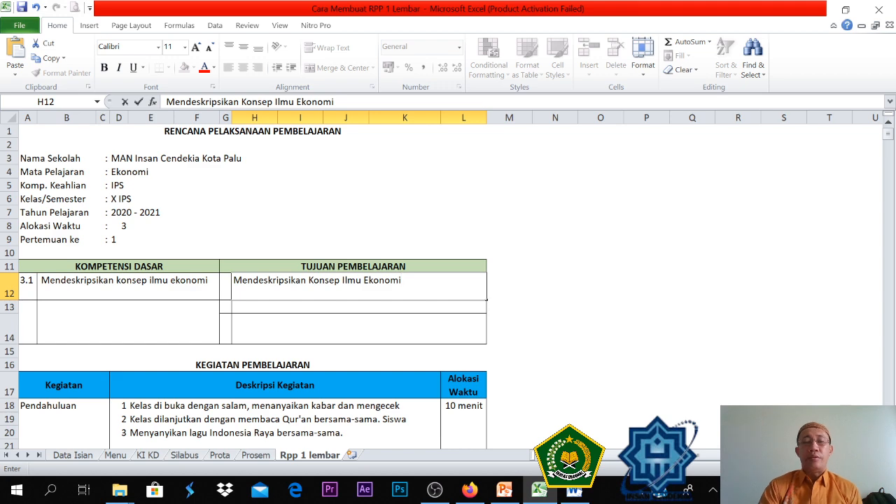
pyautogui.press('Return')
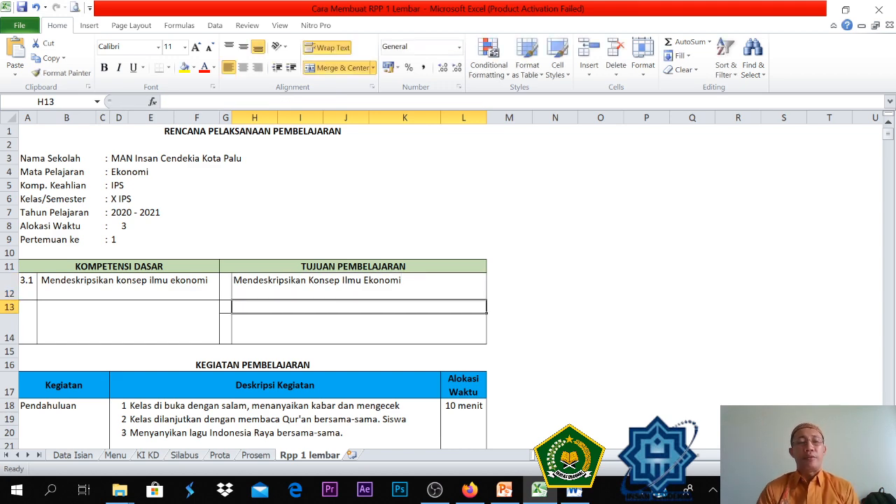
# - Examine the formulas behind the Mengamati activity descriptions in E24 and E25 of Kegiatan Pembelajaran
pyautogui.scroll(-2, 630, 383)
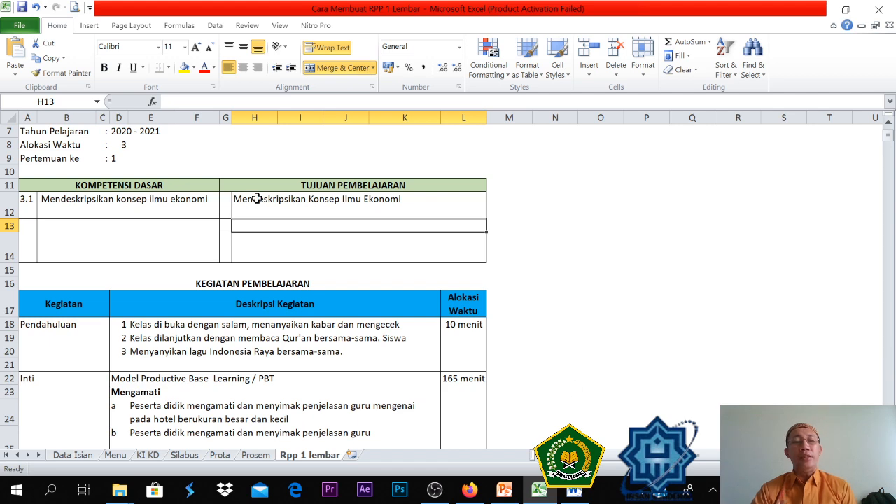
pyautogui.click(186, 325)
pyautogui.click(182, 402)
pyautogui.scroll(-2, 184, 396)
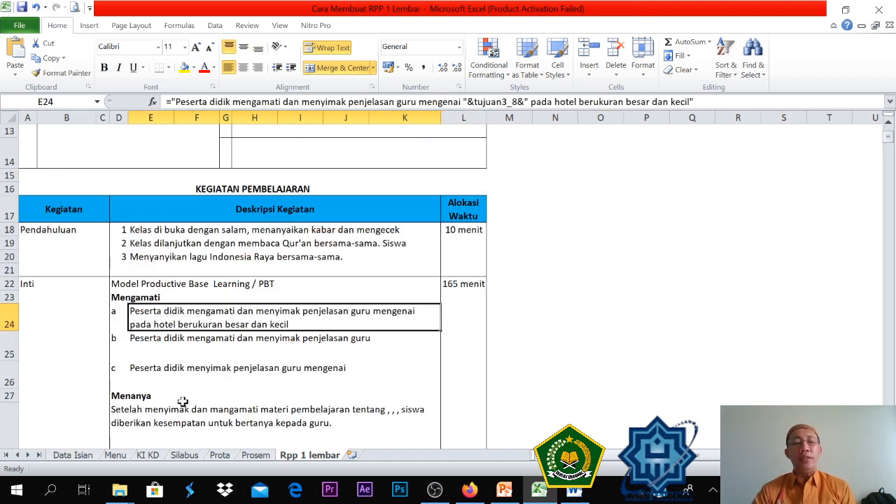
pyautogui.click(191, 366)
pyautogui.click(202, 342)
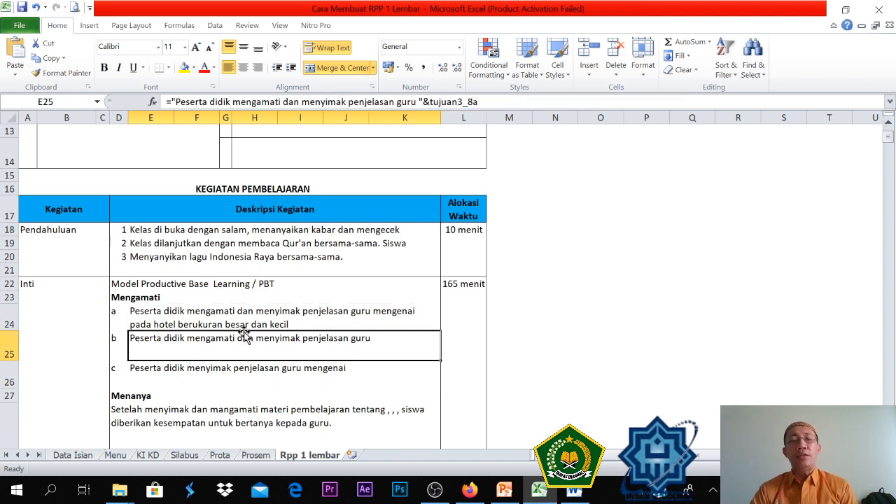
pyautogui.scroll(2, 220, 351)
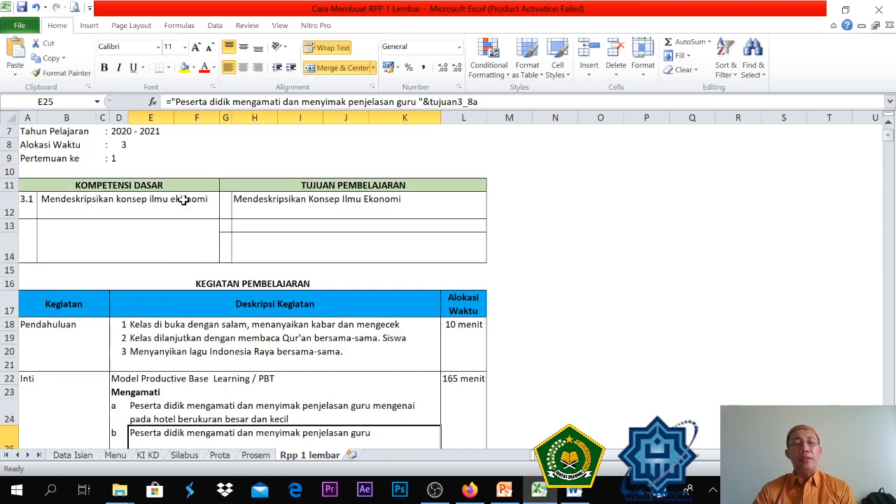
# - Replace the learning objective in H12 with a link to the Materi Pokok cell F14 of the Silabus sheet
pyautogui.click(316, 203)
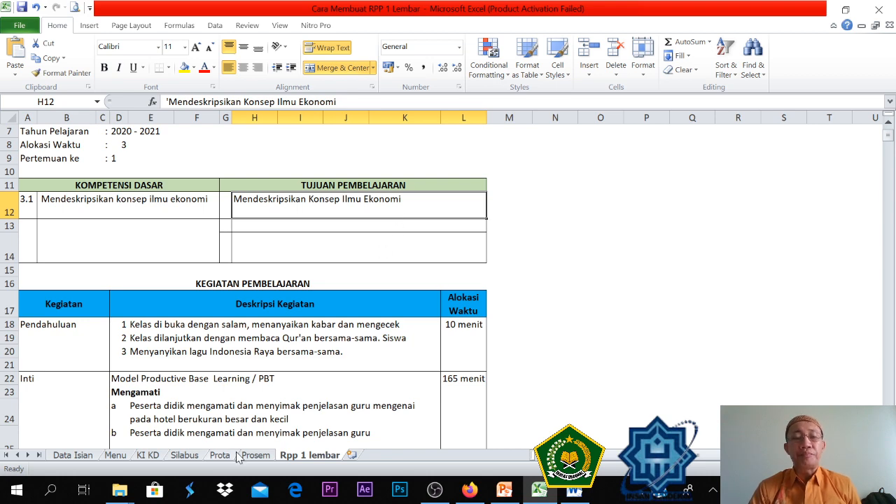
pyautogui.click(190, 456)
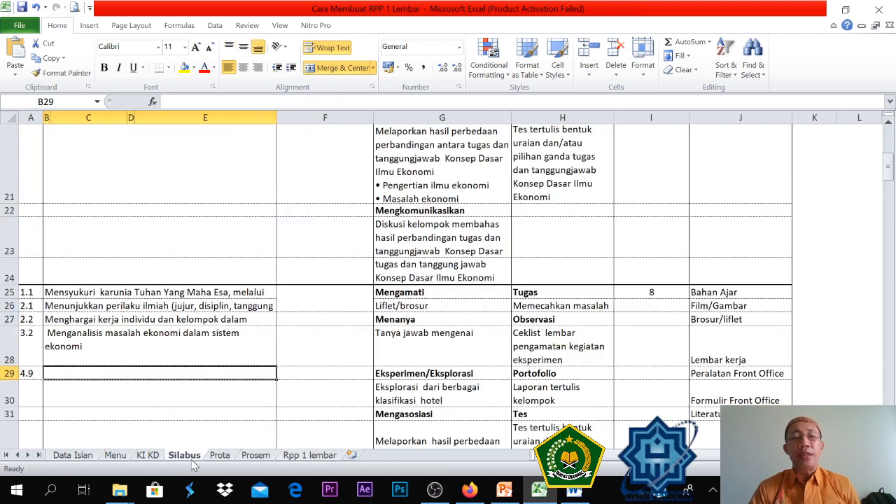
pyautogui.scroll(3, 246, 395)
pyautogui.scroll(1, 245, 396)
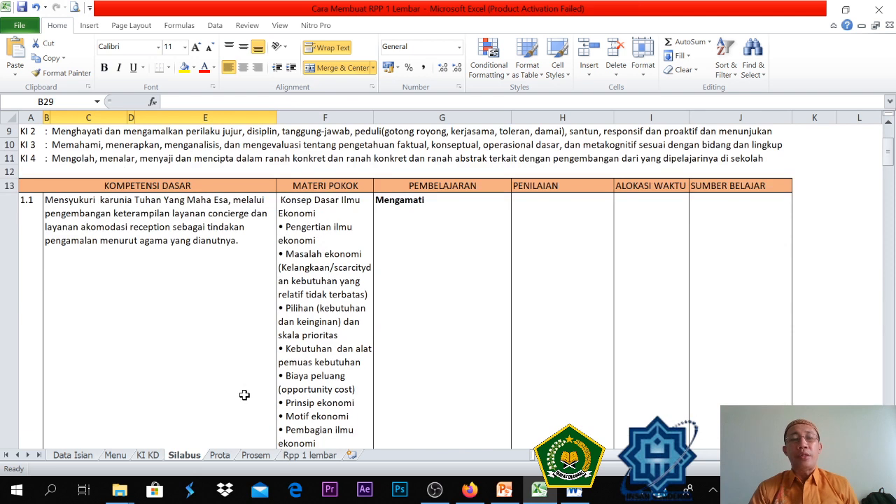
pyautogui.scroll(-3, 245, 396)
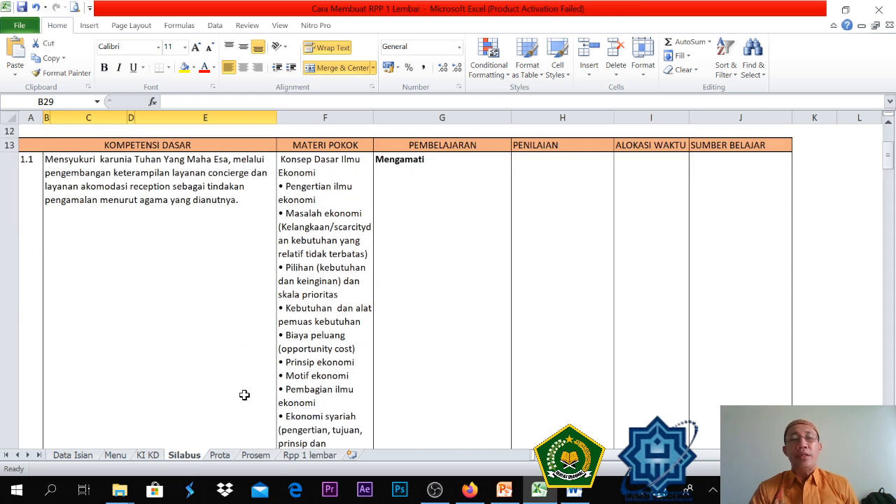
pyautogui.click(295, 195)
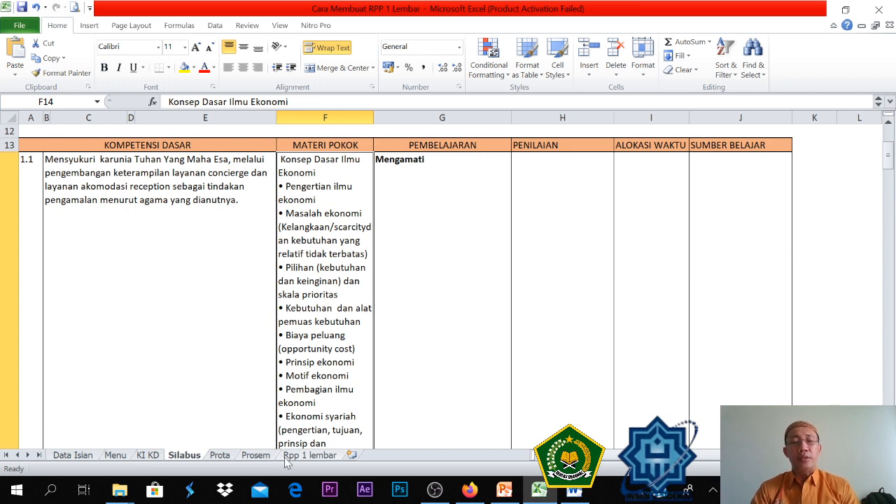
pyautogui.click(308, 455)
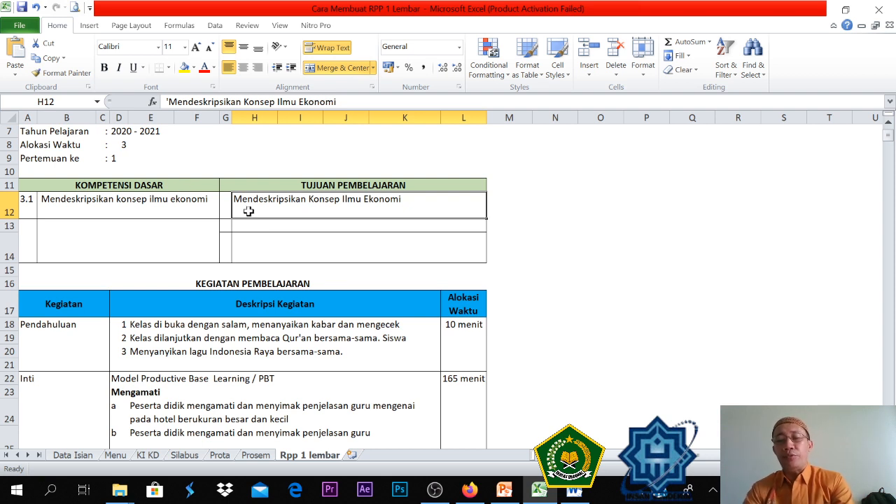
pyautogui.press('Delete')
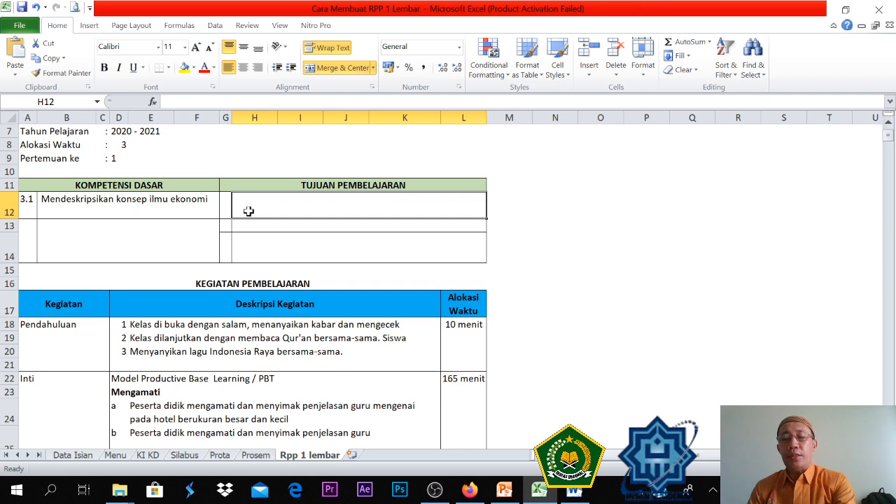
pyautogui.write('=')
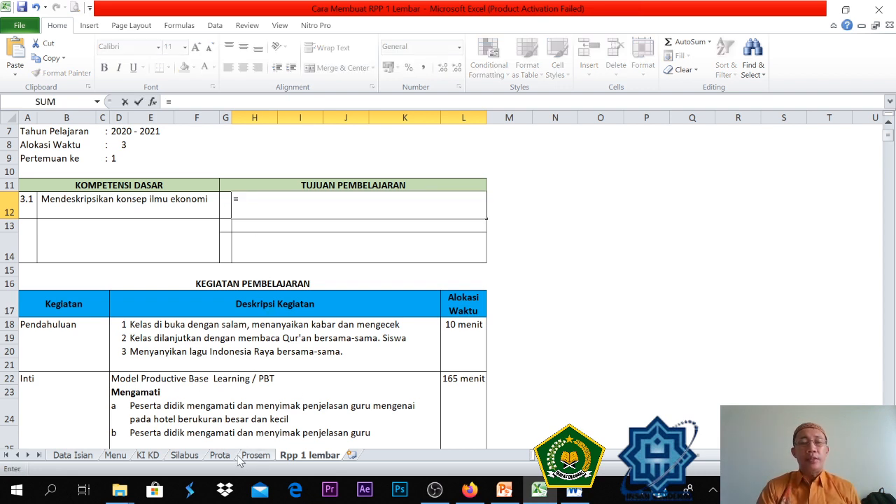
pyautogui.click(192, 456)
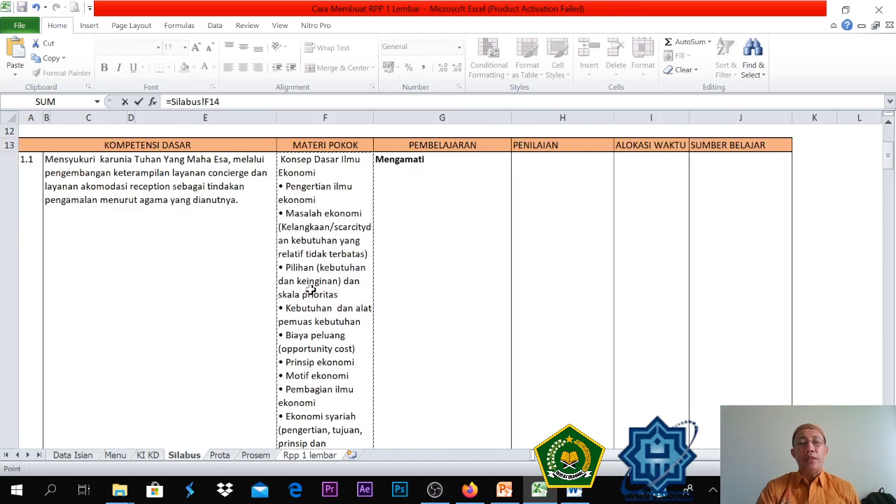
pyautogui.press('Return')
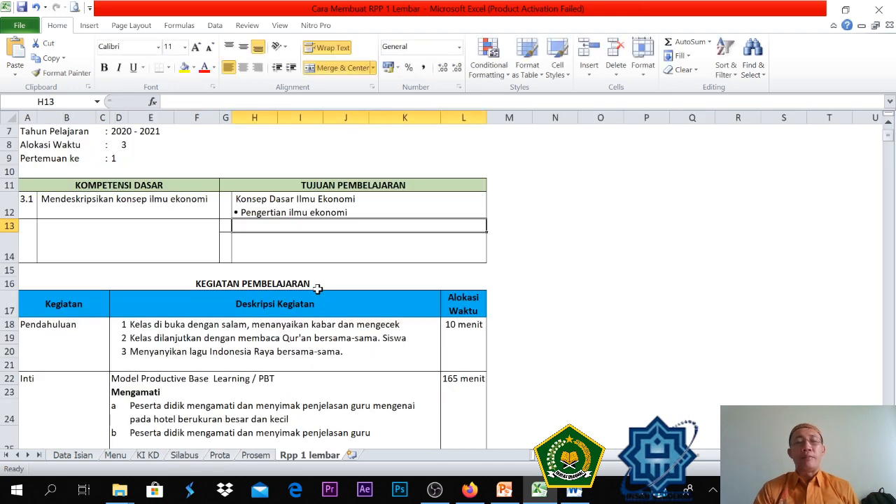
pyautogui.scroll(-3, 337, 296)
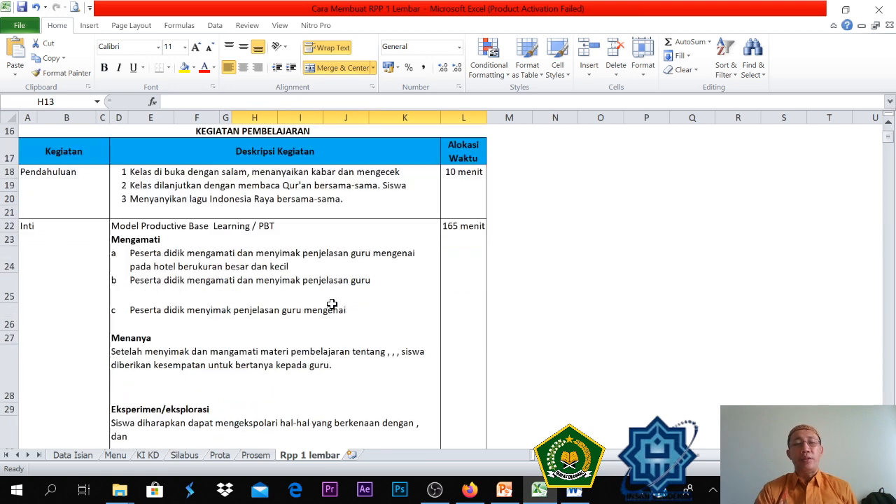
pyautogui.scroll(-4, 327, 311)
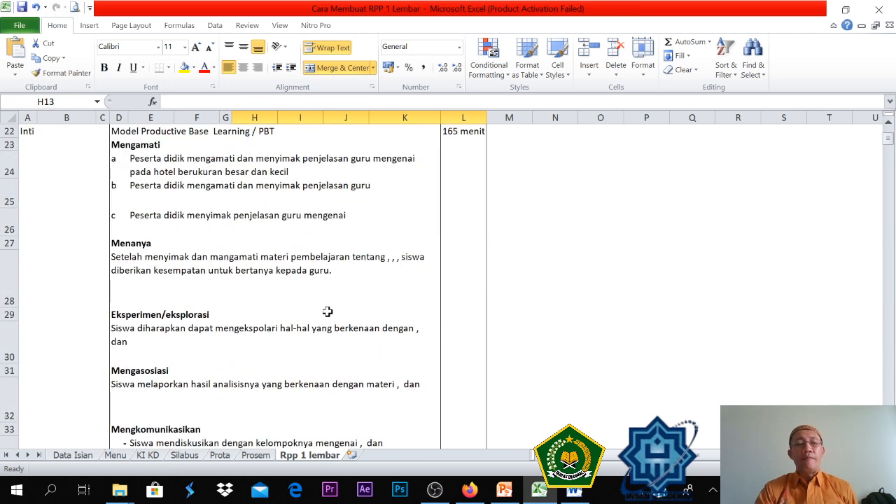
pyautogui.scroll(-3, 326, 309)
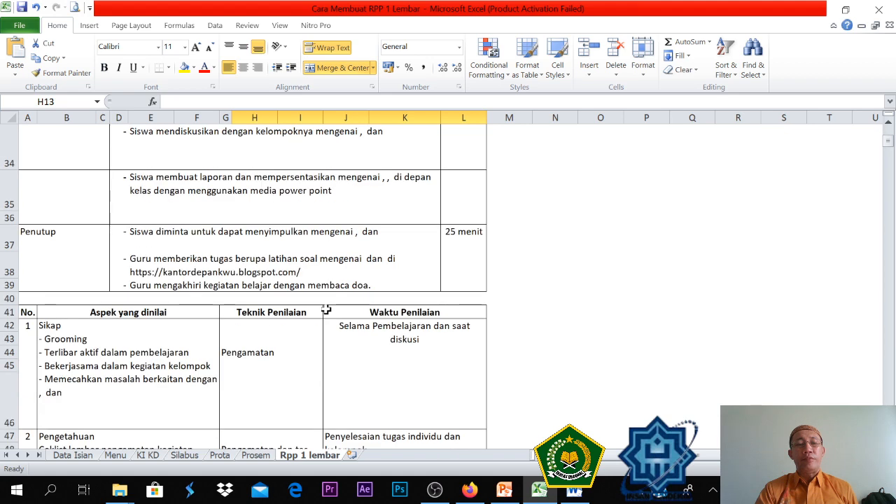
pyautogui.scroll(10, 327, 309)
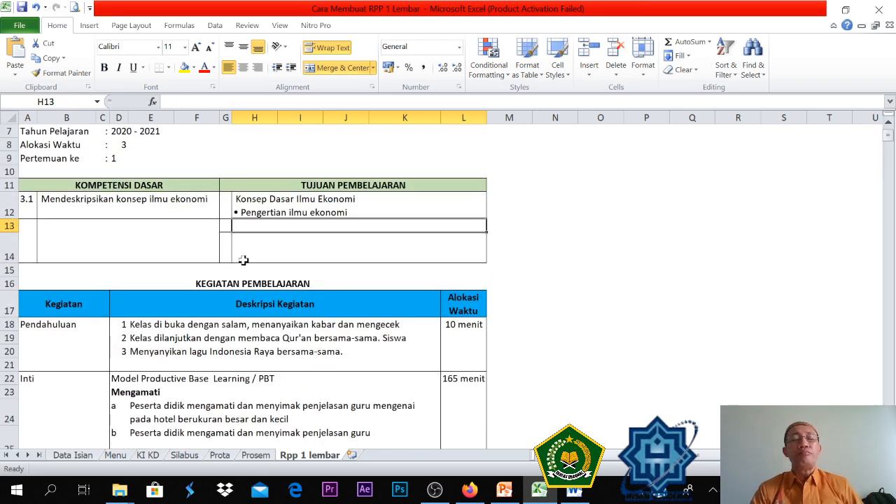
# - Enter the competency number 3.2 in A13 under Kompetensi Dasar
pyautogui.click(25, 240)
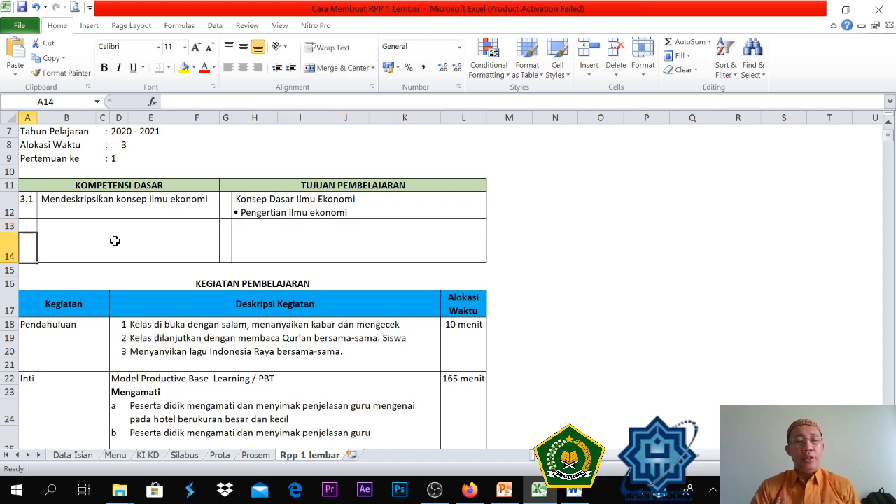
pyautogui.click(32, 225)
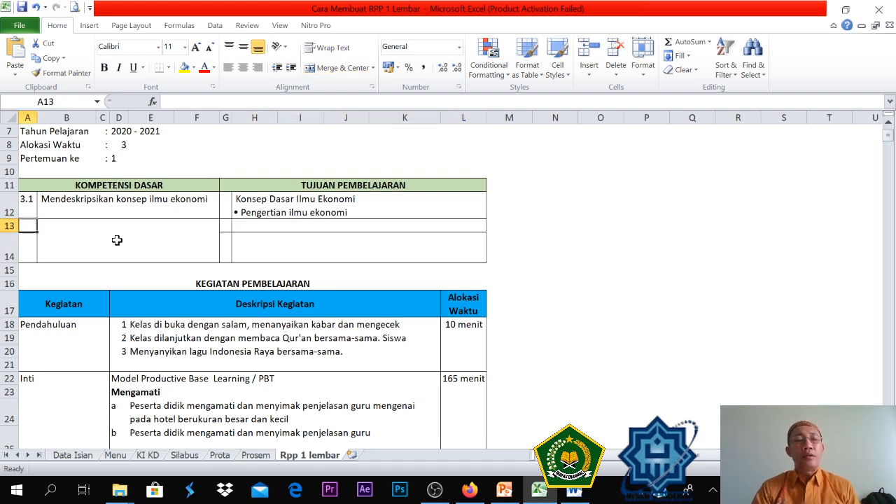
pyautogui.click(31, 248)
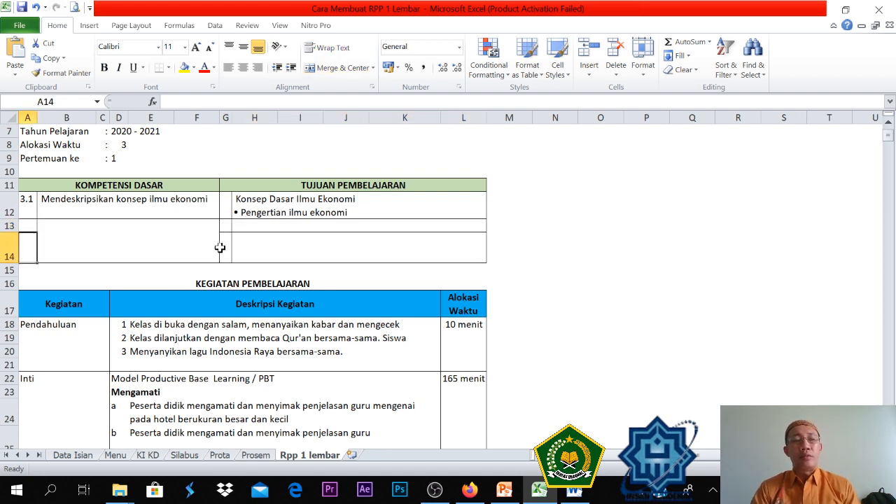
pyautogui.click(28, 224)
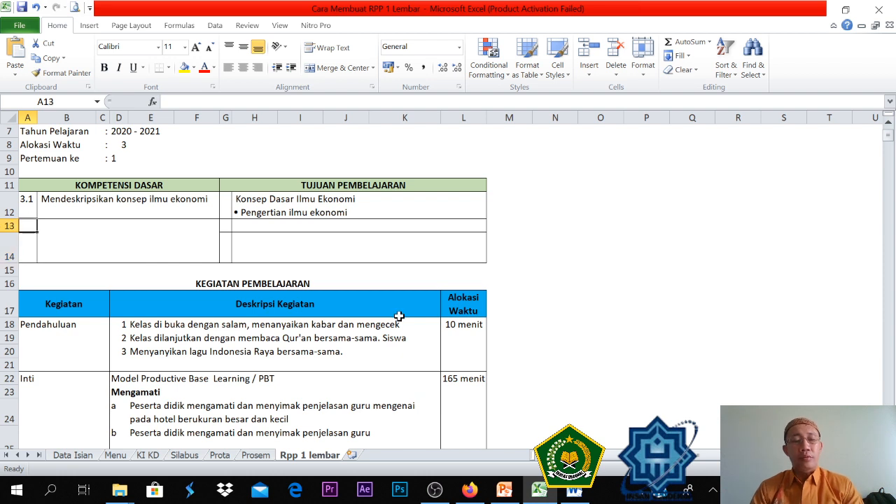
pyautogui.write('3.2')
pyautogui.press('Return')
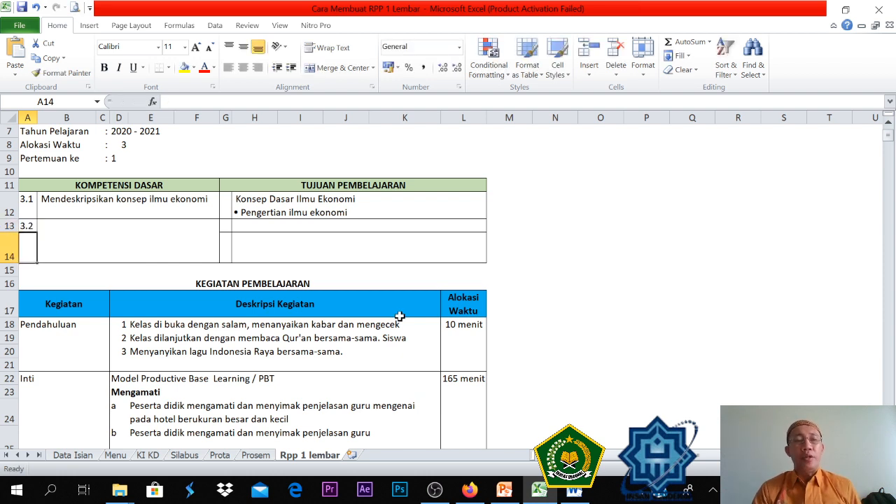
# - Link the competency text cell B13 to the 3.2 basic competency in row 9 of the KI KD sheet
pyautogui.click(171, 234)
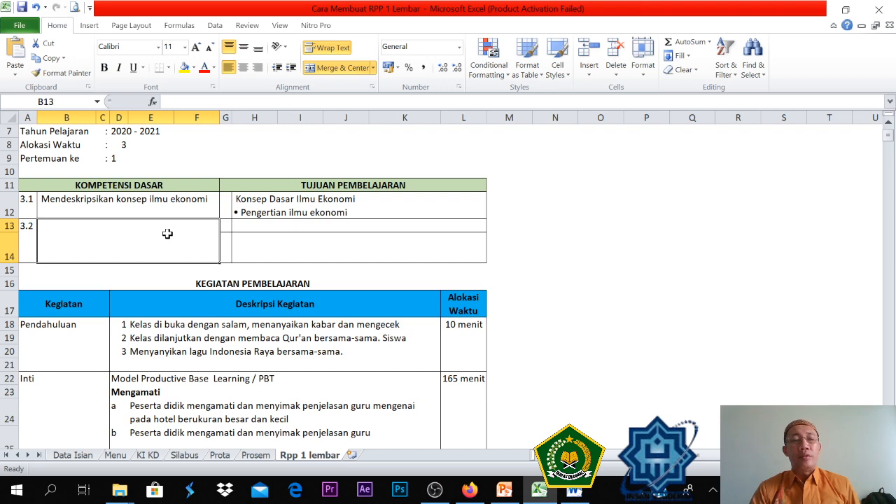
pyautogui.write('=')
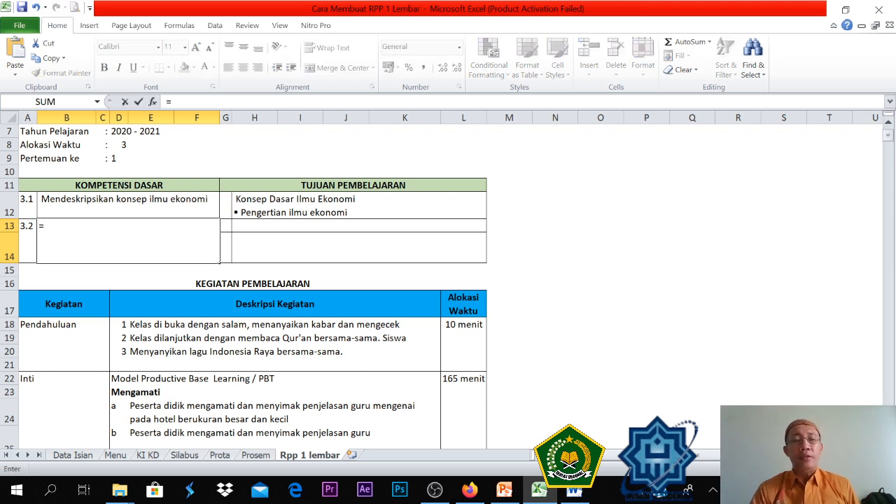
pyautogui.click(156, 459)
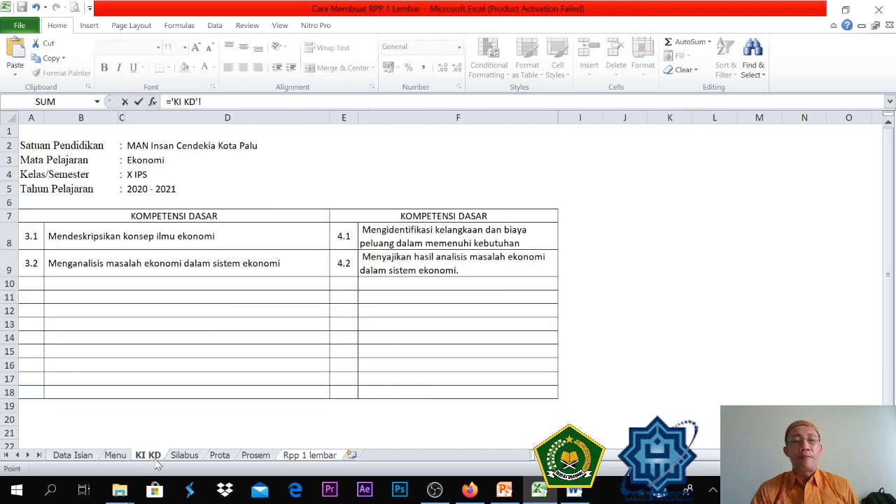
pyautogui.click(133, 264)
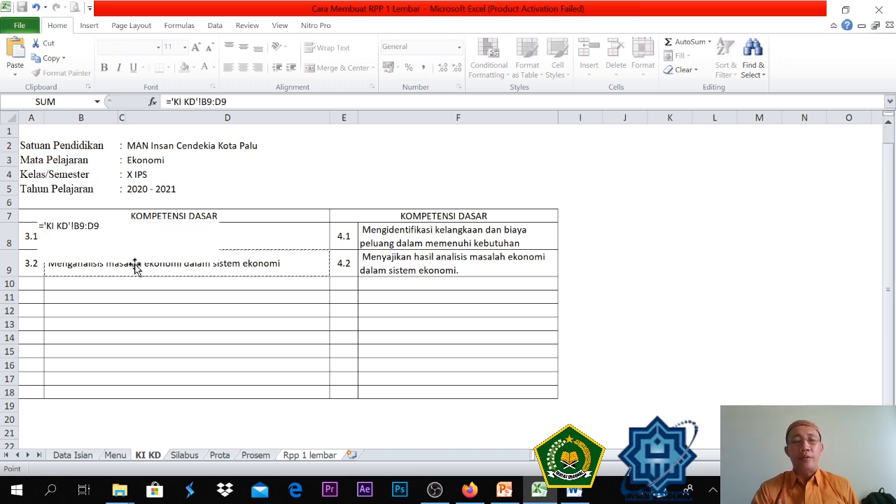
pyautogui.press('Return')
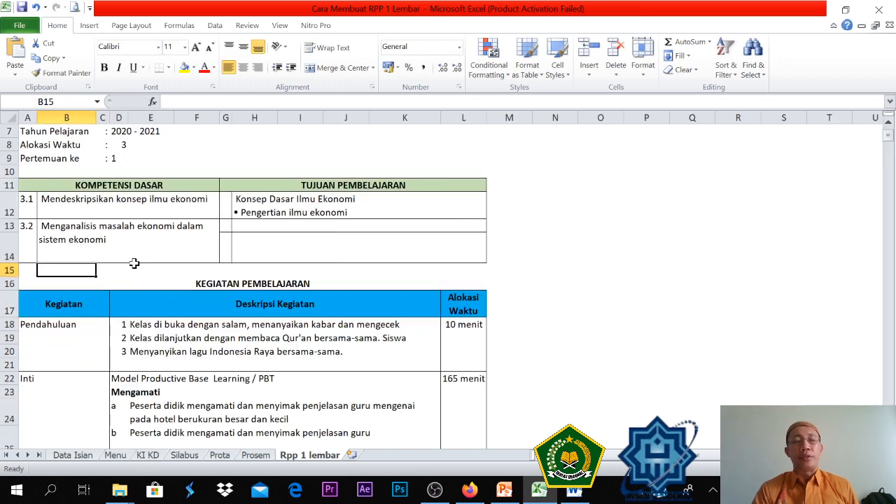
# - Enter the learning objective "Analisis dan Identifikasi Masalah Ekonomi" in H13 under Tujuan Pembelajaran
pyautogui.click(262, 226)
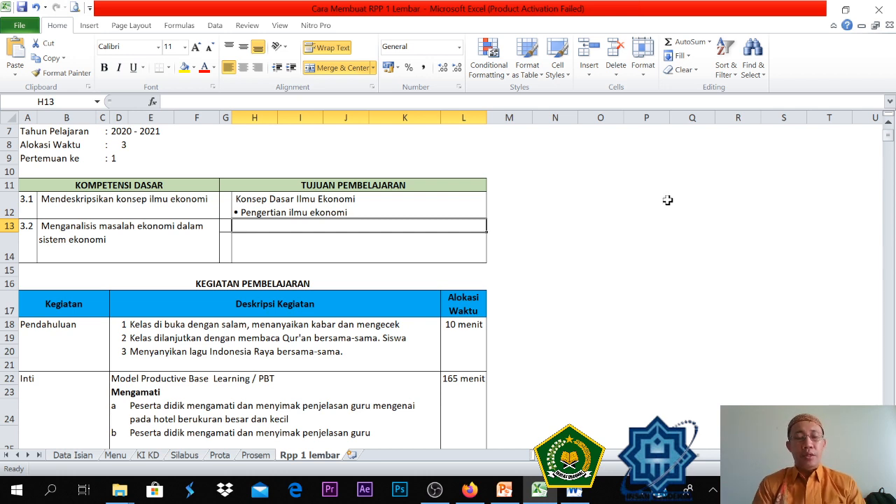
pyautogui.write('Analisis')
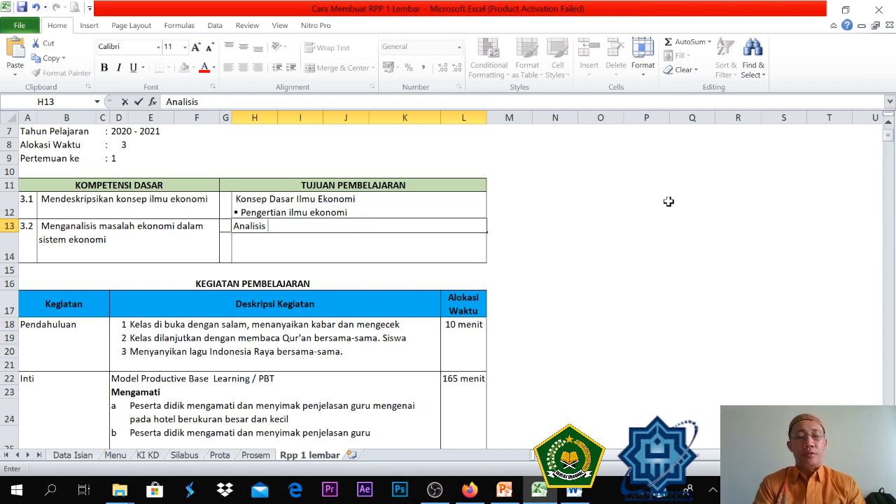
pyautogui.write(' dan Identifikasi ')
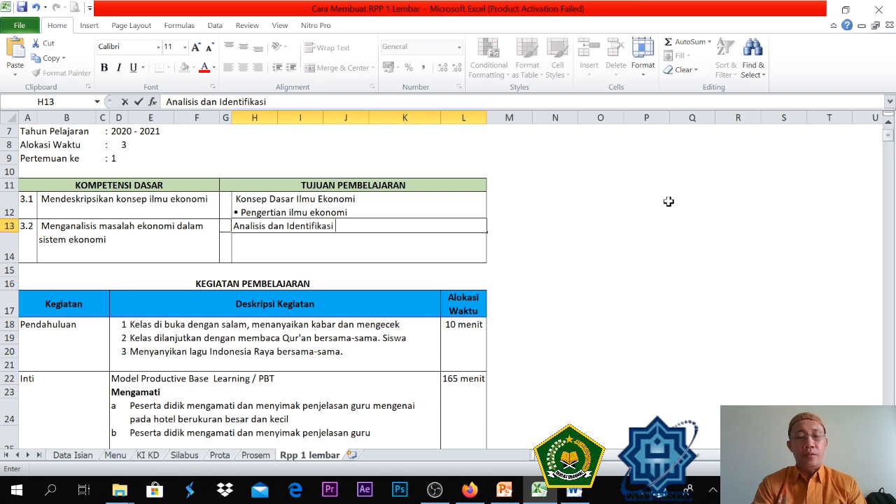
pyautogui.write('Masalah Ekonomi')
pyautogui.press('Return')
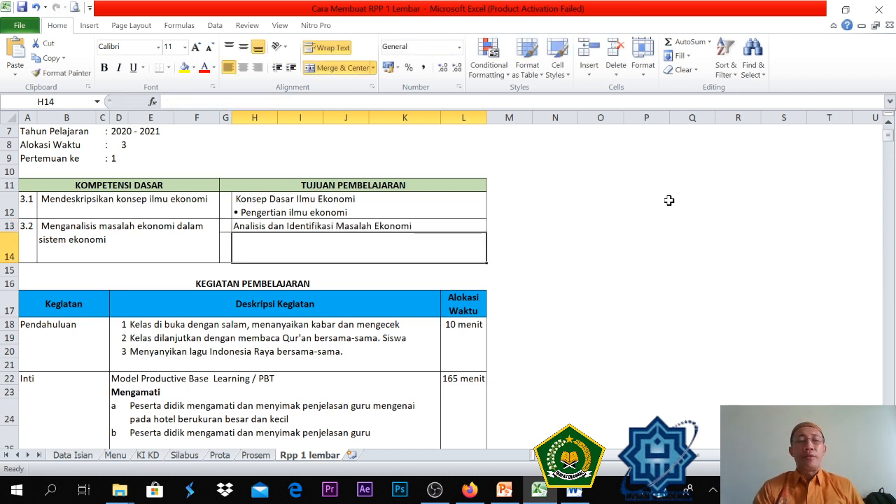
# - Review the three Pendahuluan activity descriptions in E18 to E20 and the first Mengamati formula in E24
pyautogui.scroll(-3, 671, 202)
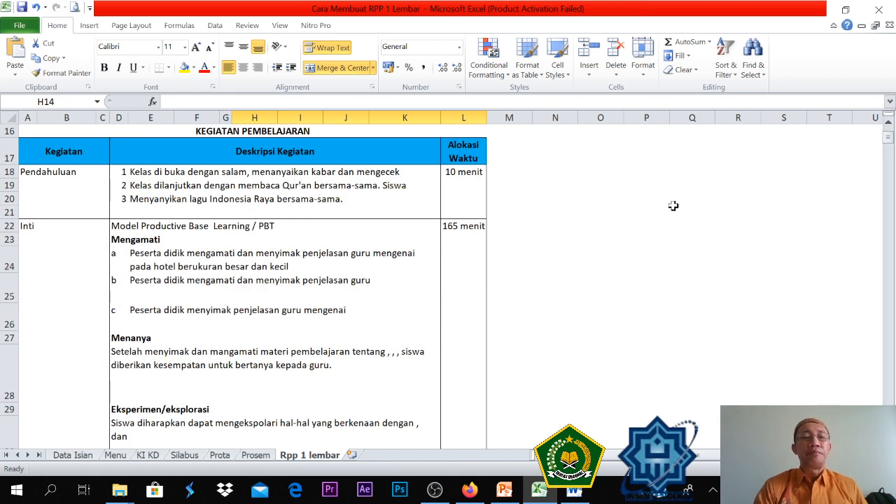
pyautogui.click(235, 200)
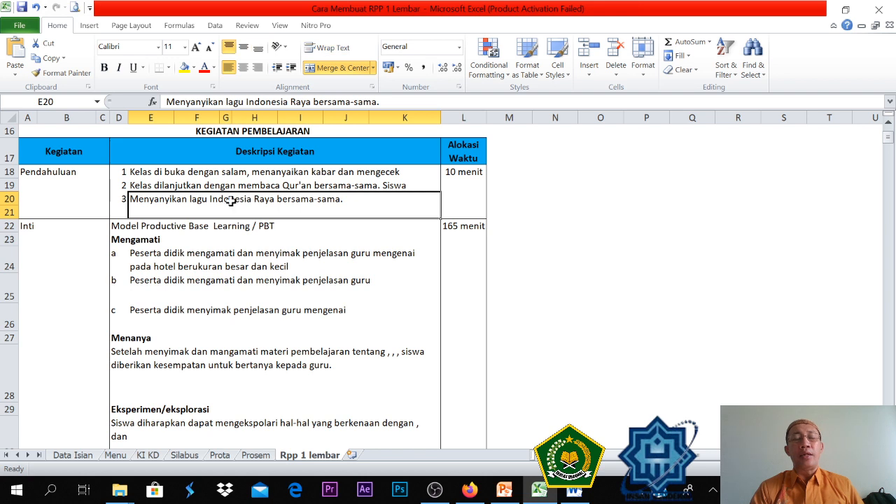
pyautogui.click(217, 174)
pyautogui.click(219, 201)
pyautogui.click(203, 183)
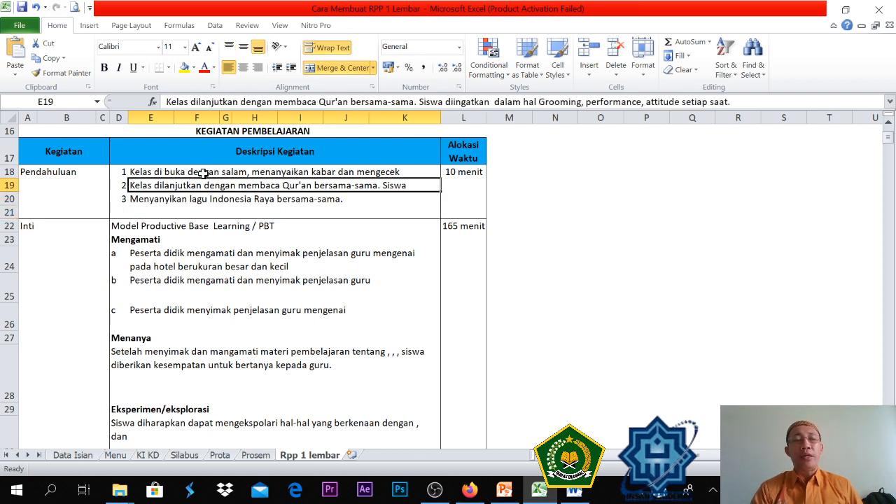
pyautogui.click(206, 175)
pyautogui.moveTo(218, 195); pyautogui.dragTo(218, 190)
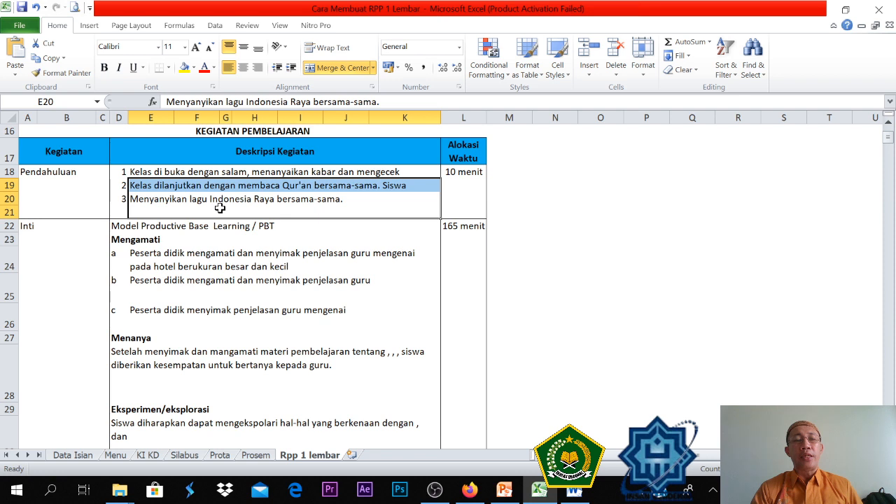
pyautogui.click(189, 262)
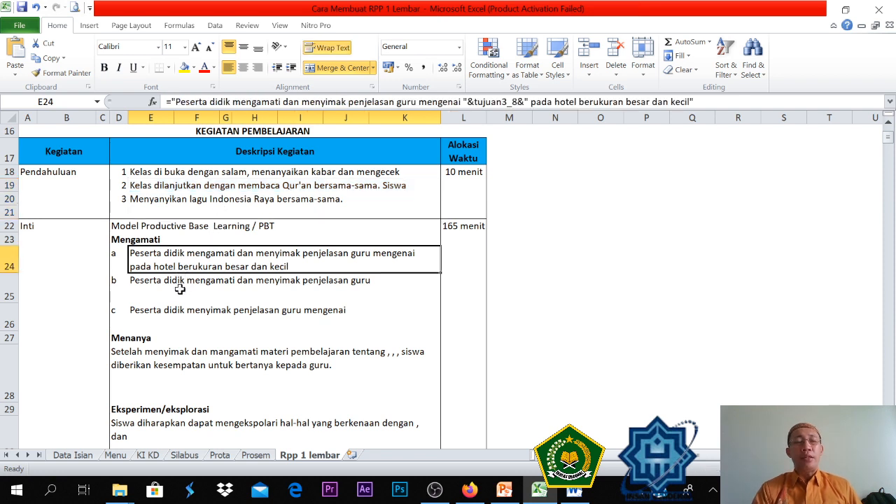
# - Replace the tujuan3_8a reference in the E25 Mengamati formula with a link to the Materi Pokok cell F14 of the Silabus sheet
pyautogui.click(181, 289)
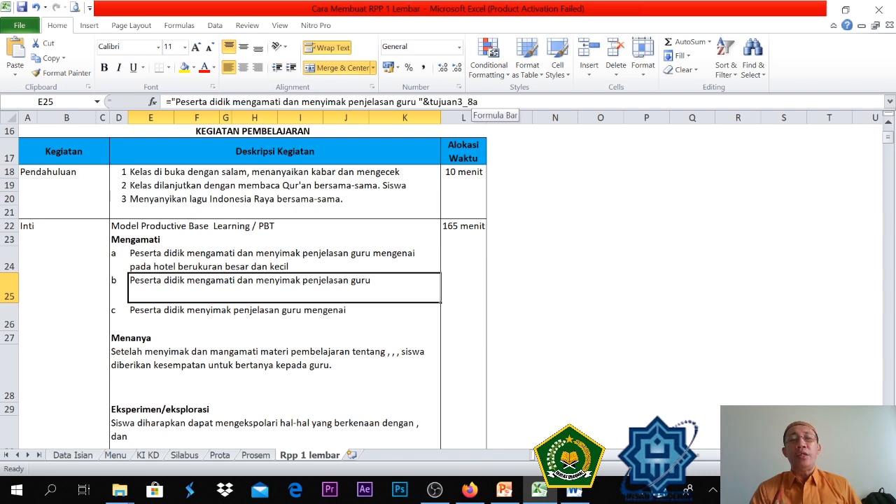
pyautogui.click(484, 102)
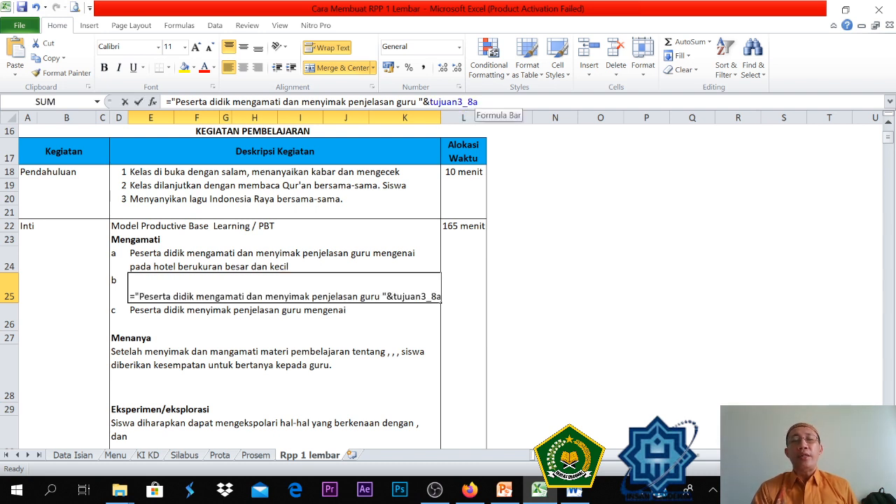
pyautogui.hotkey('shift', 'Left')
pyautogui.hotkey('shift', 'Left')
pyautogui.hotkey('shift', 'Left')
pyautogui.hotkey('shift', 'Left')
pyautogui.hotkey('shift', 'Left')
pyautogui.hotkey('shift', 'Left')
pyautogui.hotkey('shift', 'Left')
pyautogui.hotkey('shift', 'Left')
pyautogui.hotkey('shift', 'Left')
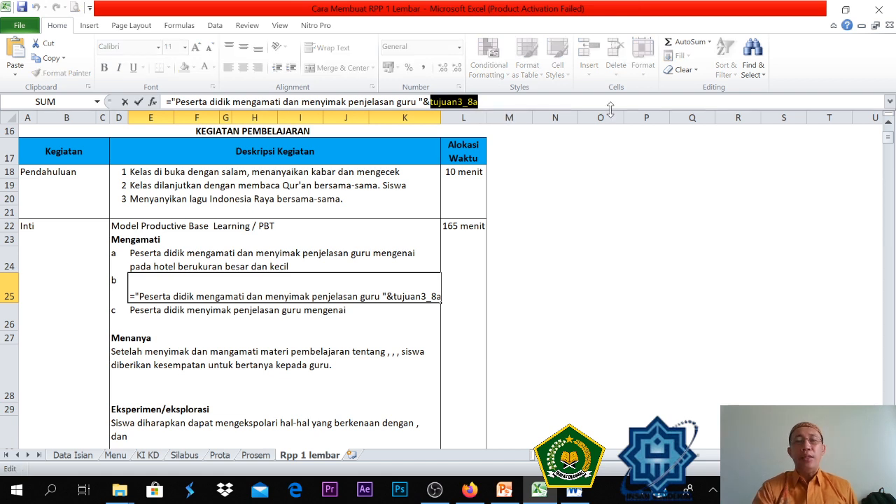
pyautogui.press('BackSpace')
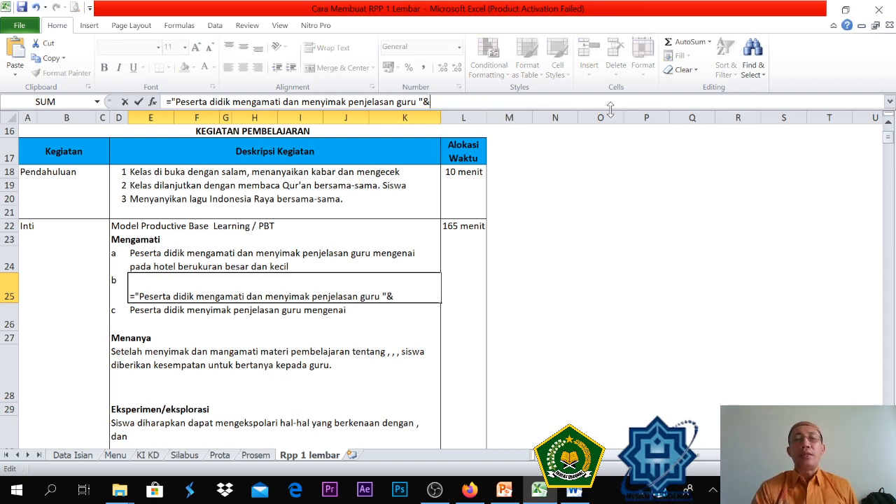
pyautogui.click(176, 456)
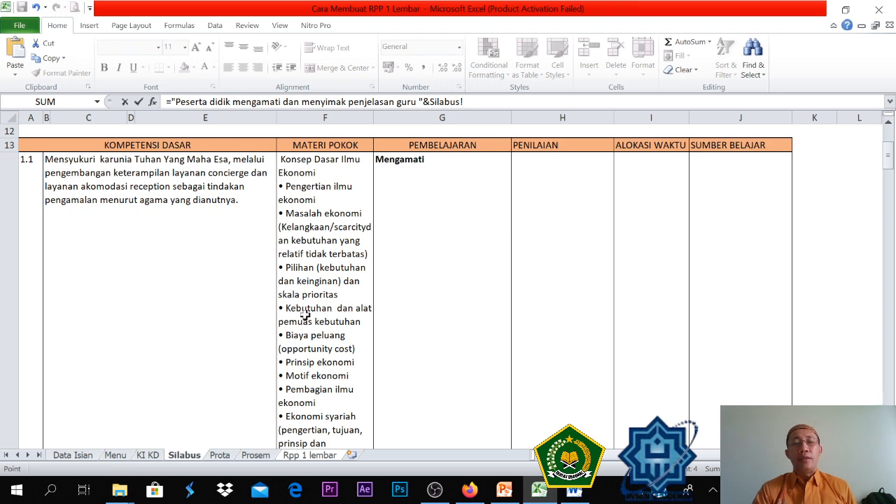
pyautogui.moveTo(887, 160)
pyautogui.mouseDown()
pyautogui.moveTo(888, 168)
pyautogui.moveTo(890, 160)
pyautogui.mouseUp()
pyautogui.click(339, 185)
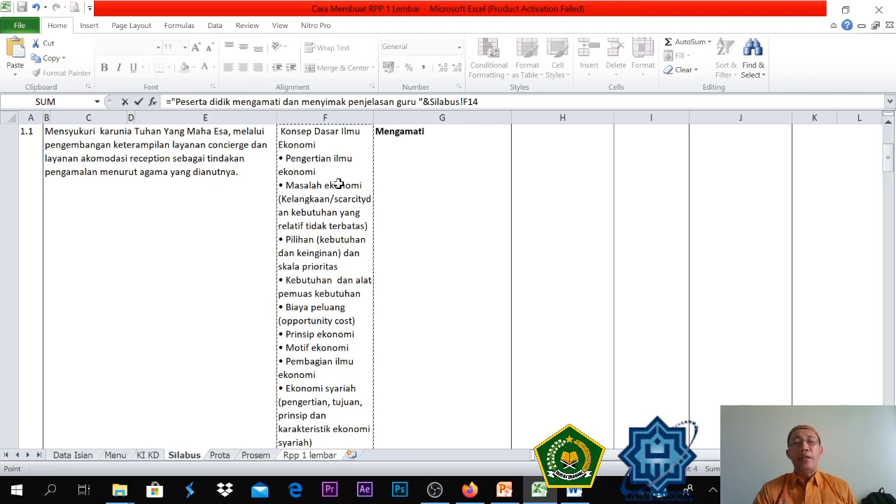
pyautogui.press('Return')
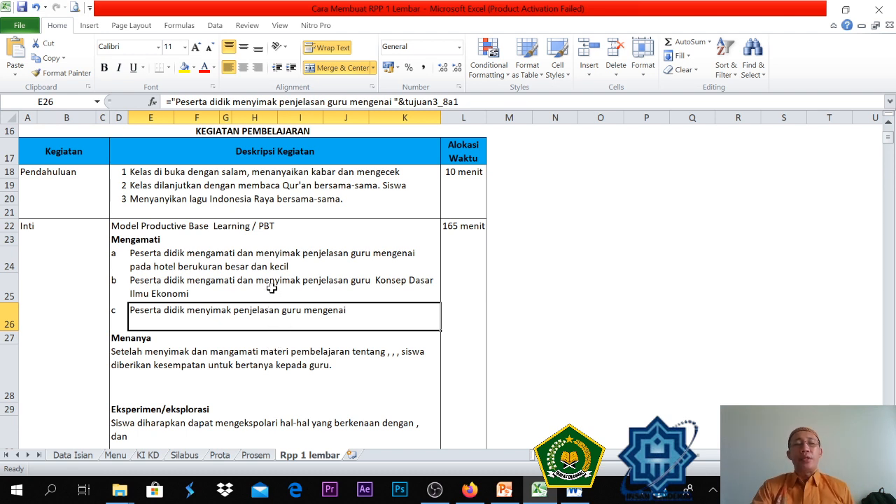
# - Remove the tujuan3_8, tujuan3_8a and tujuan3_8a1 references and the text through "siswa diberikan kesempatan untuk bertanya" from the Menanya formula in D28
pyautogui.click(259, 360)
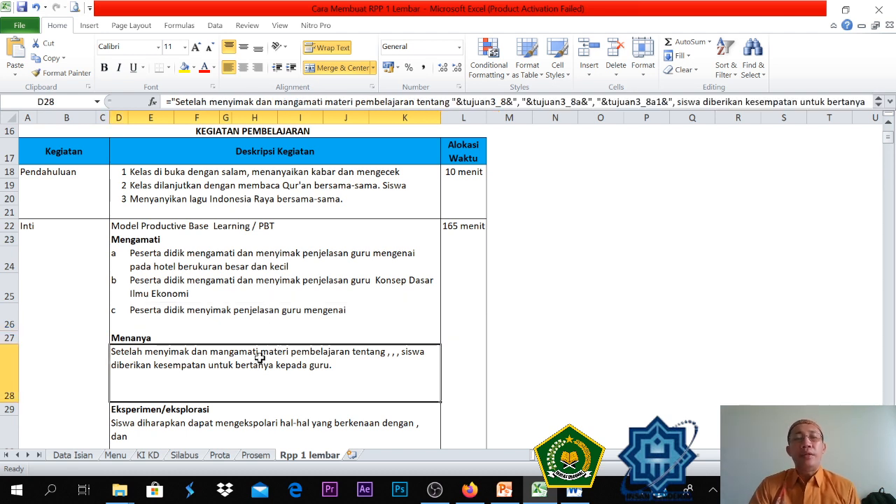
pyautogui.scroll(2, 362, 144)
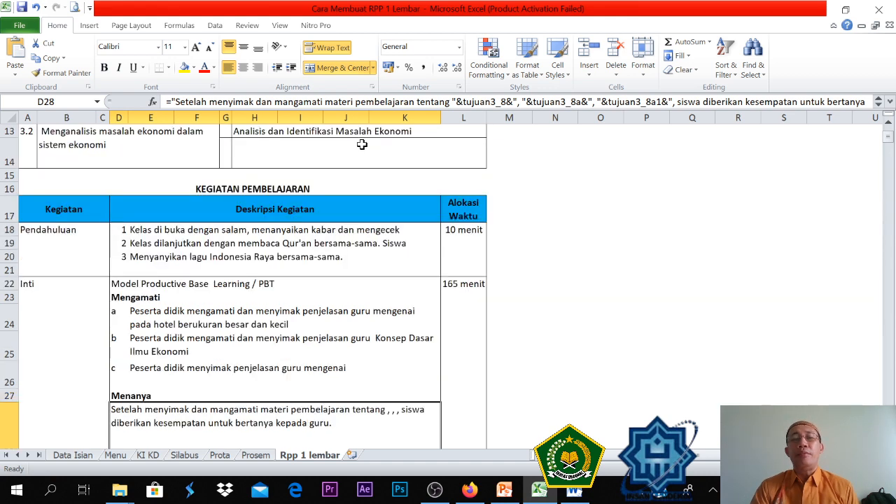
pyautogui.click(456, 102)
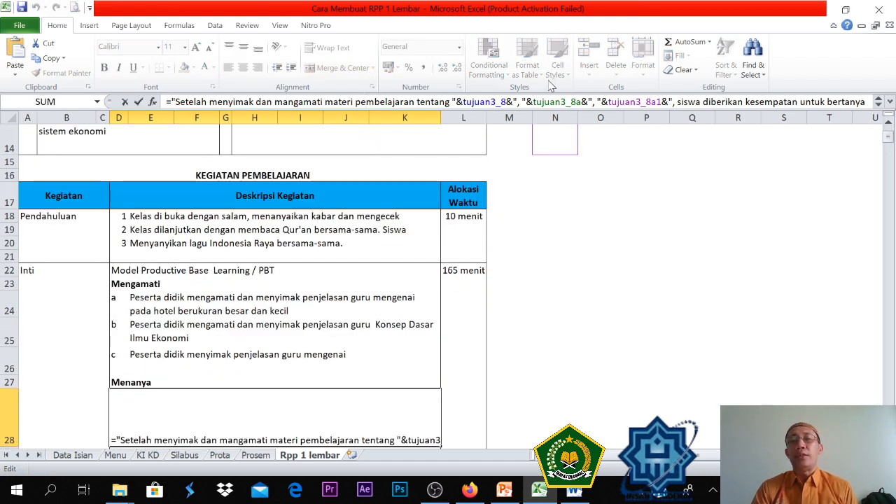
pyautogui.moveTo(462, 102); pyautogui.dragTo(866, 102)
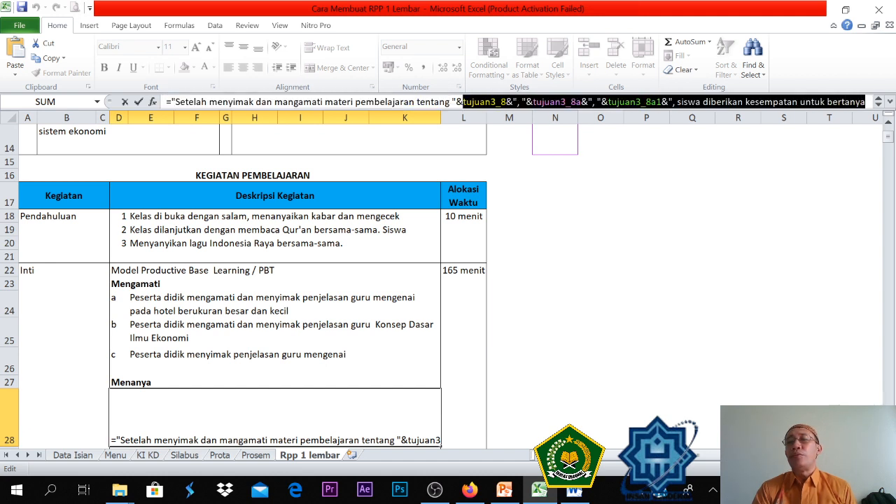
pyautogui.press('Delete')
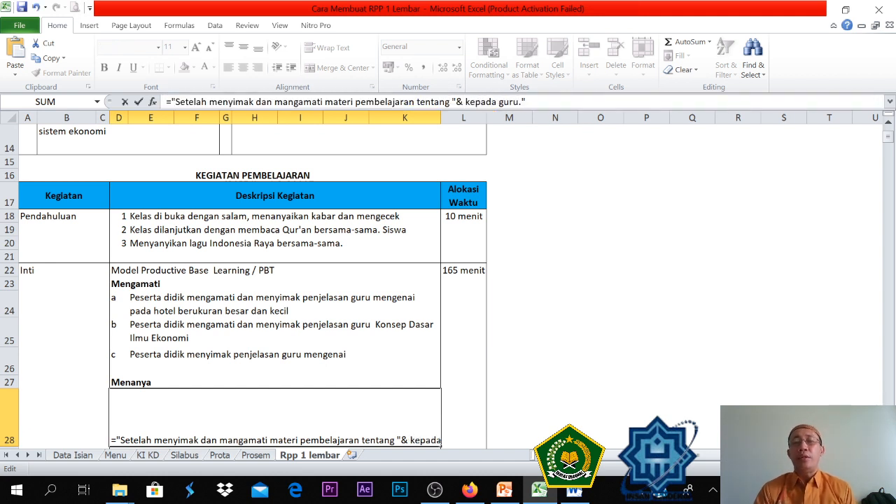